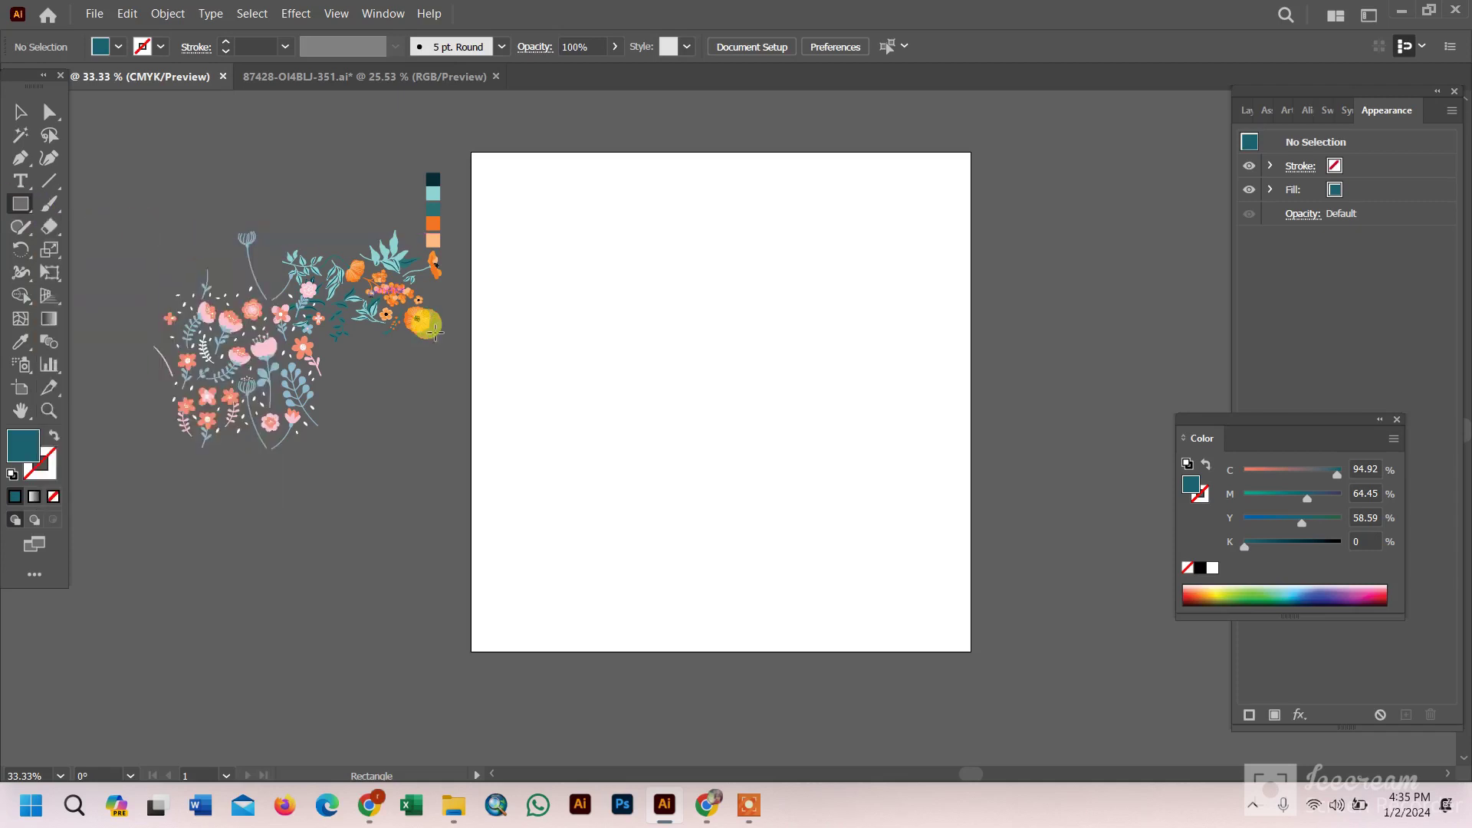
Draw an artboard-sized rectangle centred horizontally and vertically on the artboard
left_click(589, 371)
left_click(700, 431)
left_click(820, 45)
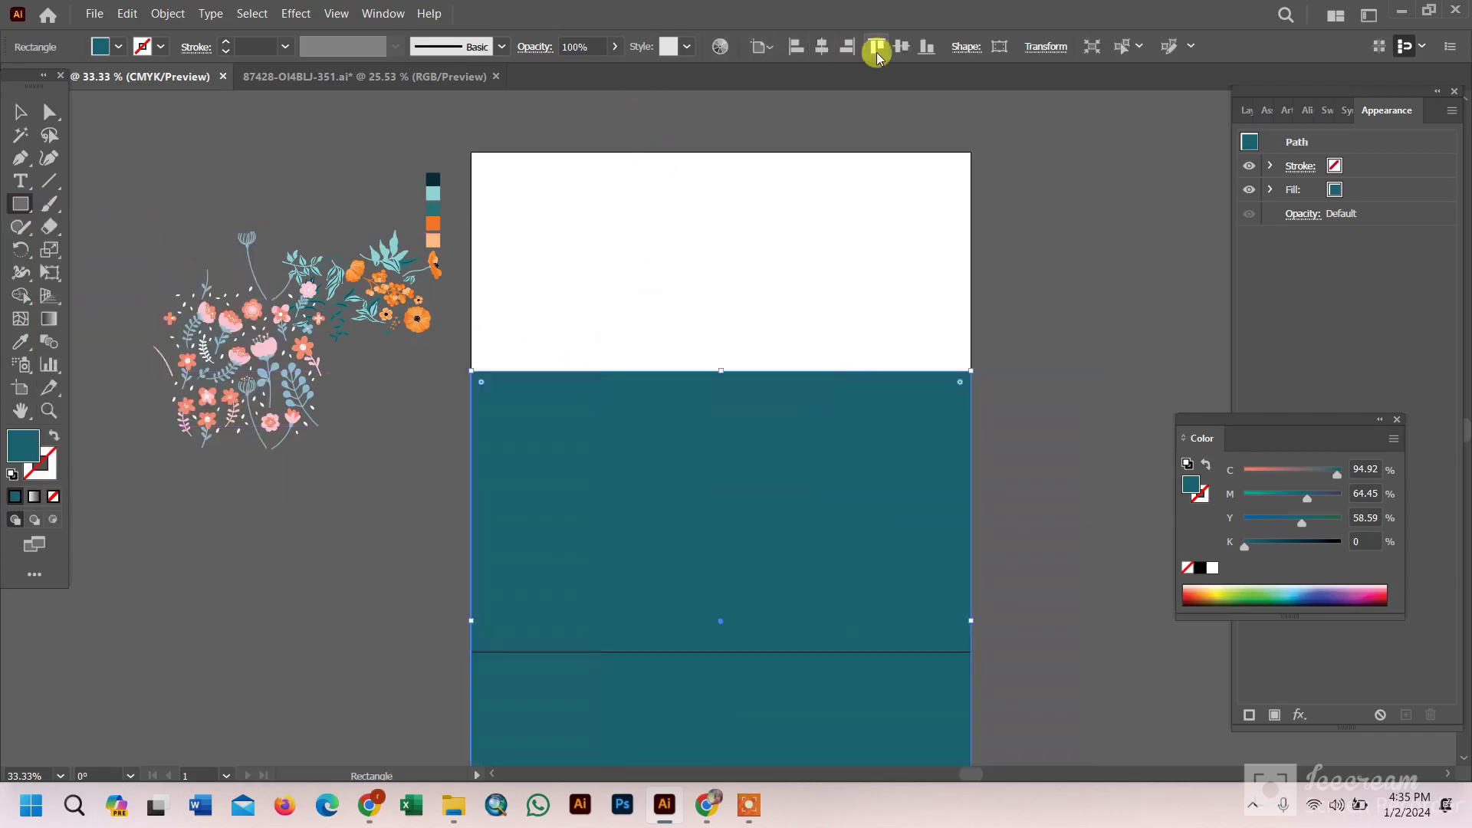
left_click(878, 46)
Fill the rectangle with the darkest teal swatch and lock it in place
left_click(21, 343)
left_click(434, 178)
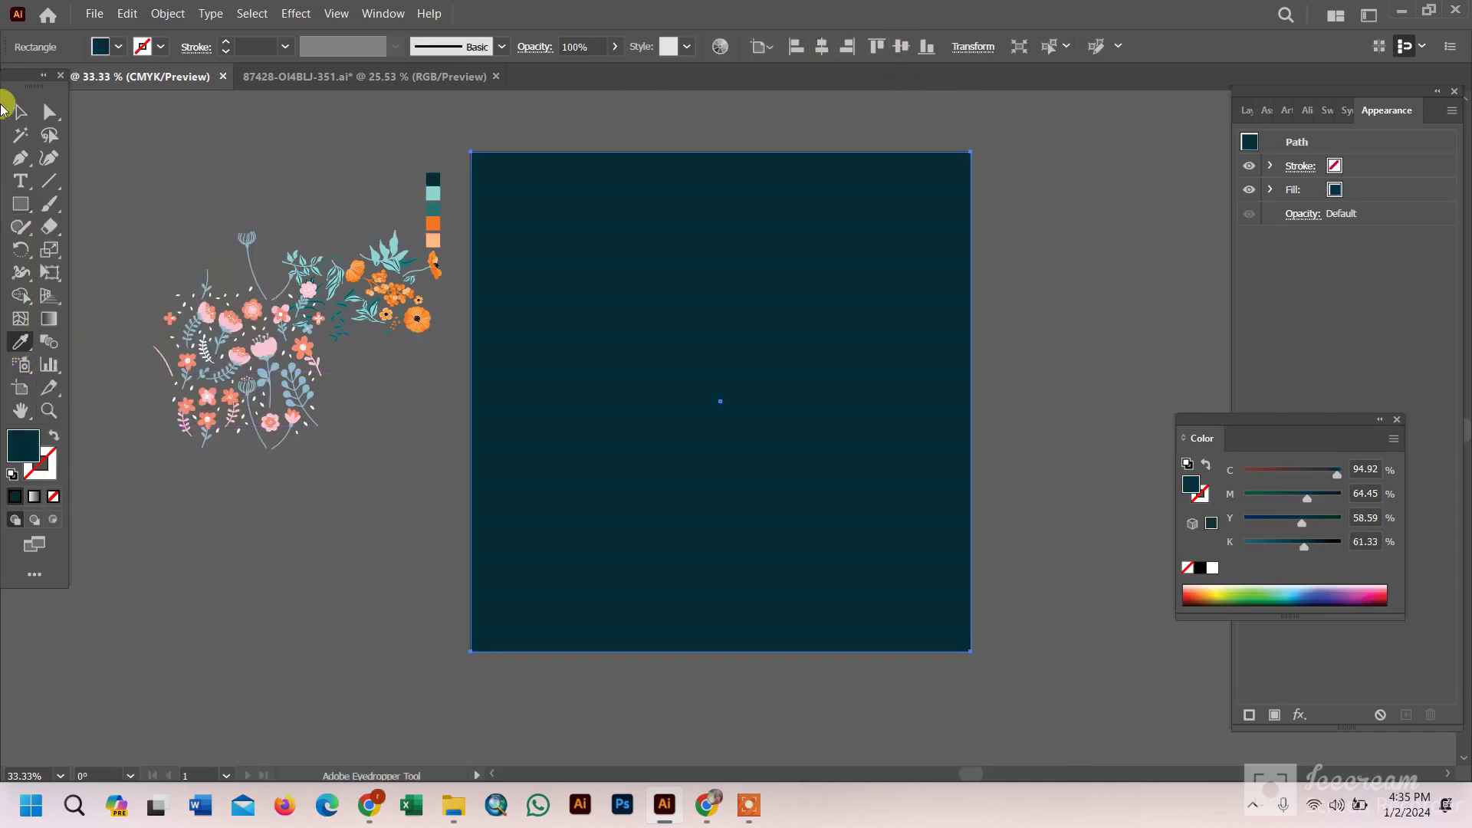
left_click(21, 112)
right_click(488, 308)
left_click(167, 13)
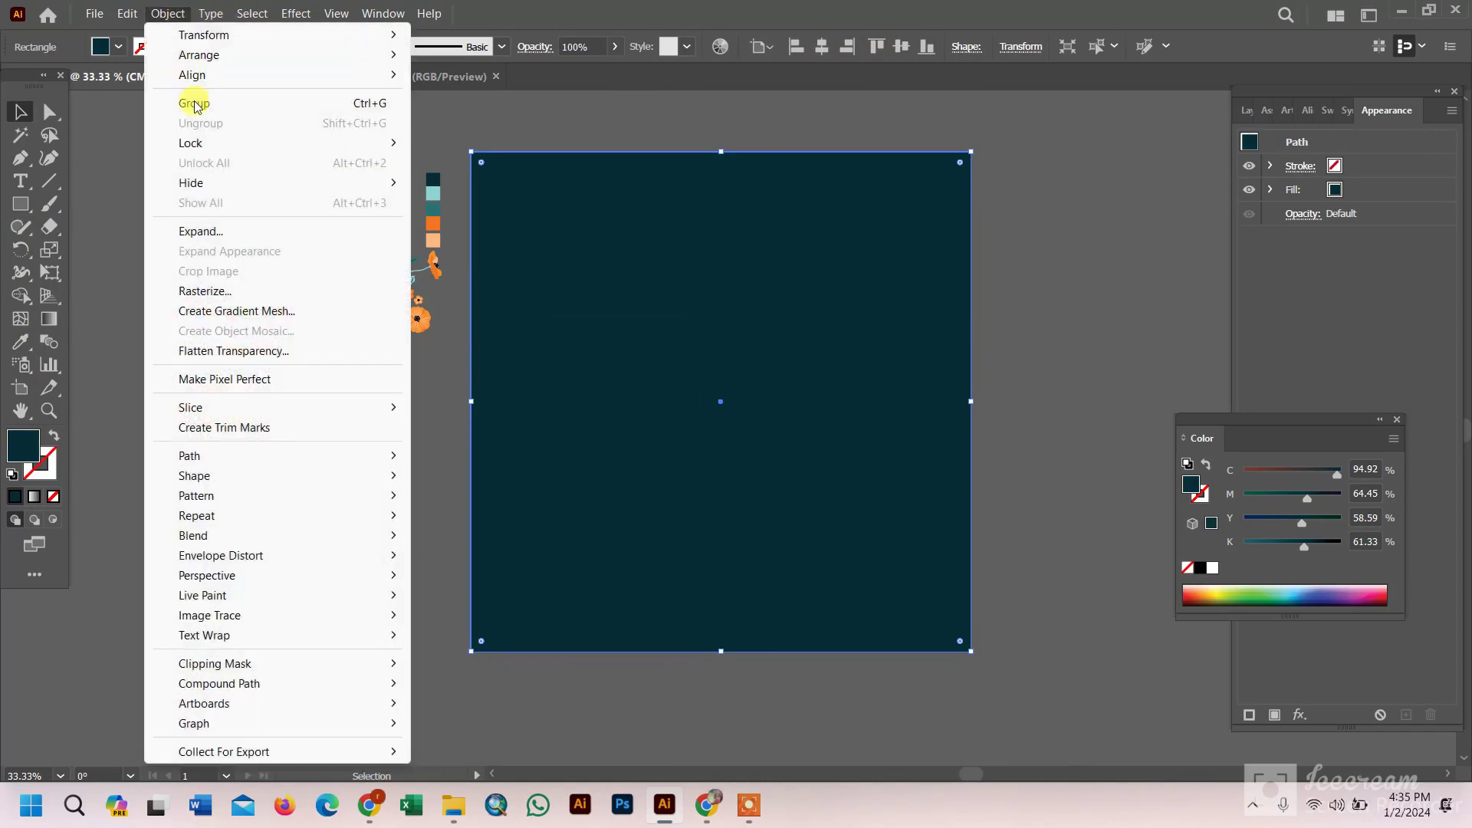
left_click(438, 142)
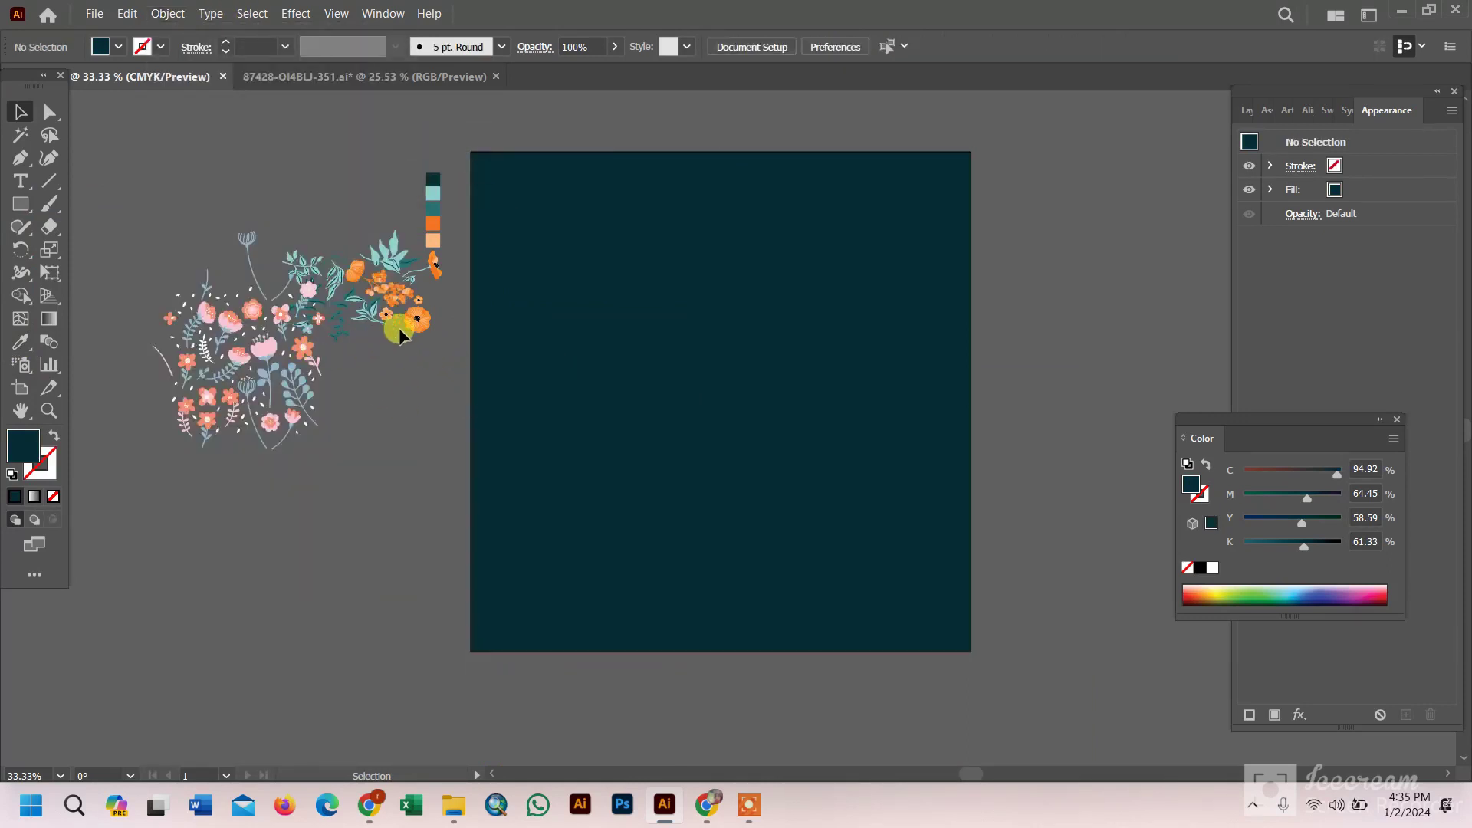
Bring an orange flower in front of the background in the artboard's top-left corner
left_click_drag(425, 323, 603, 248)
right_click(645, 330)
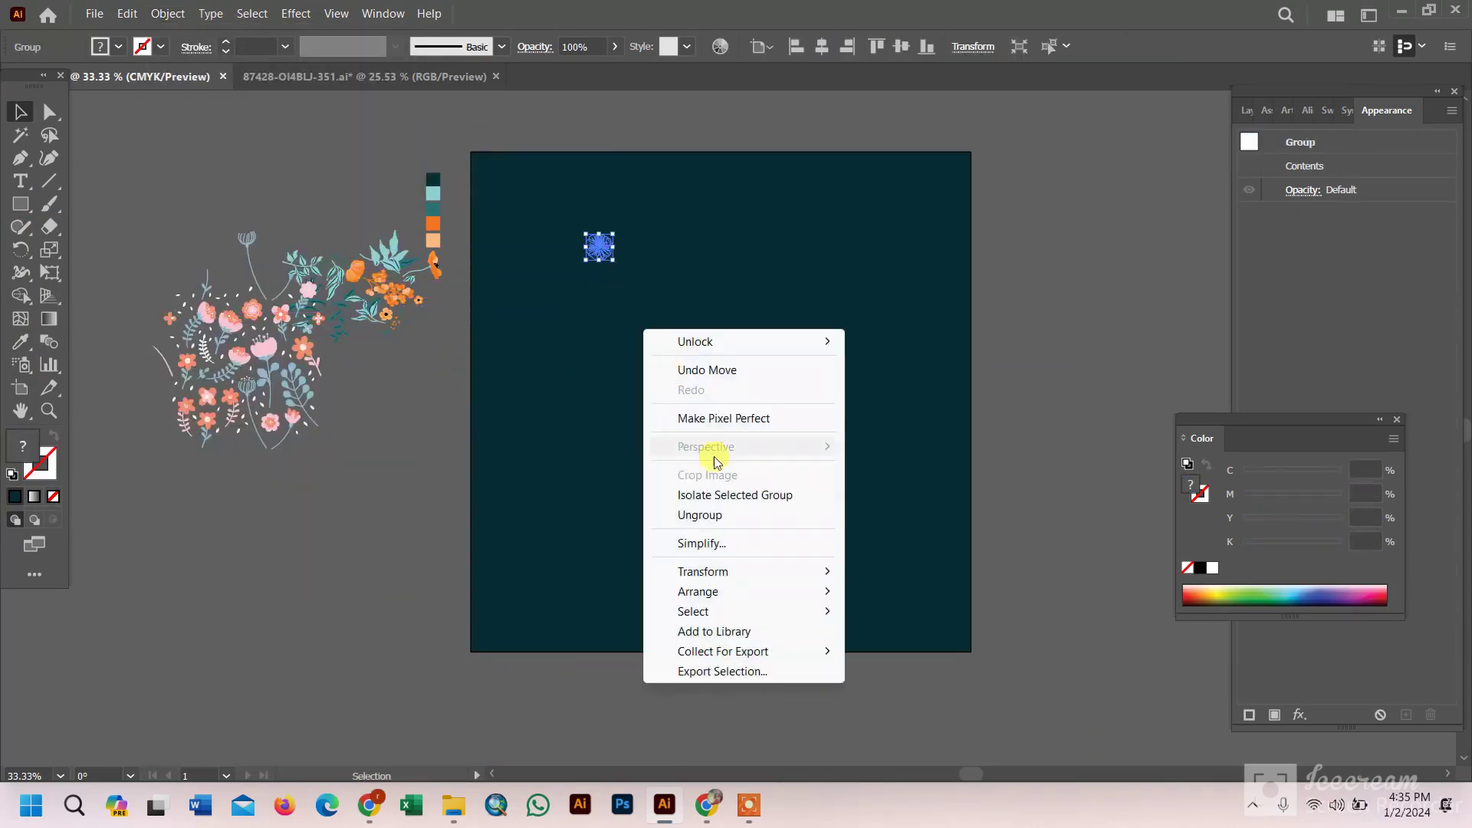
left_click(881, 614)
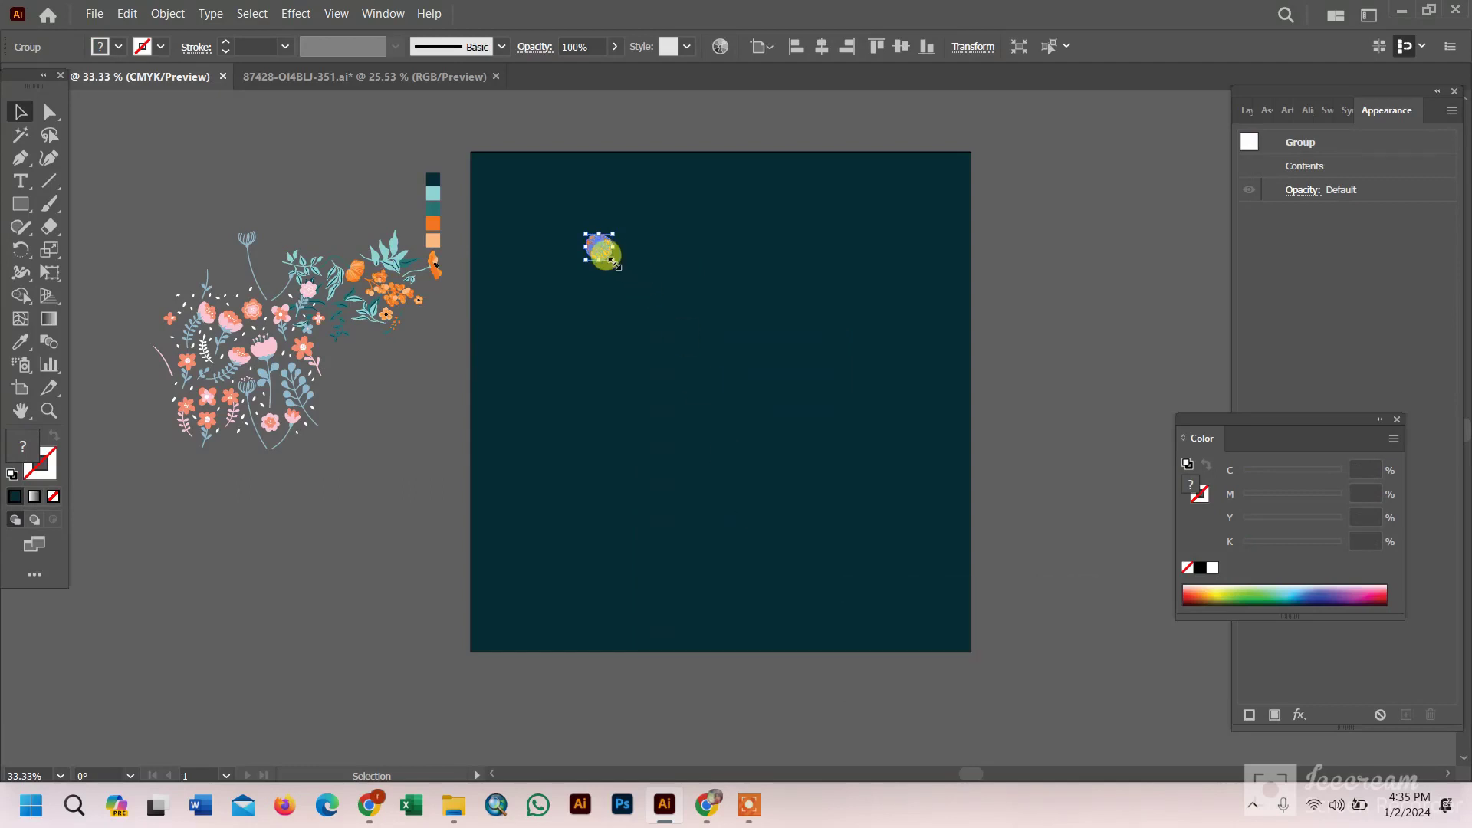
left_click(541, 318)
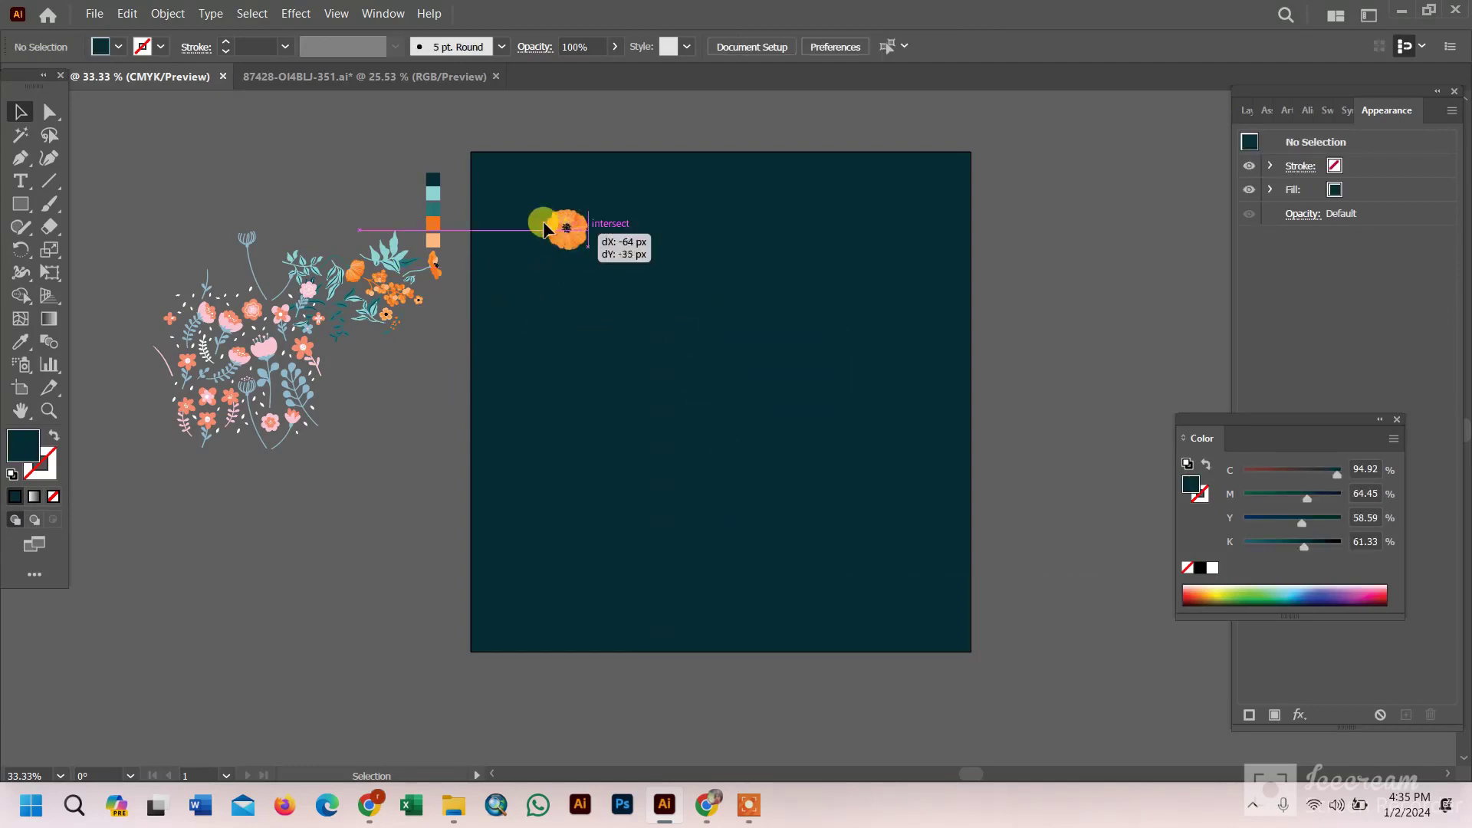
left_click_drag(545, 229, 503, 206)
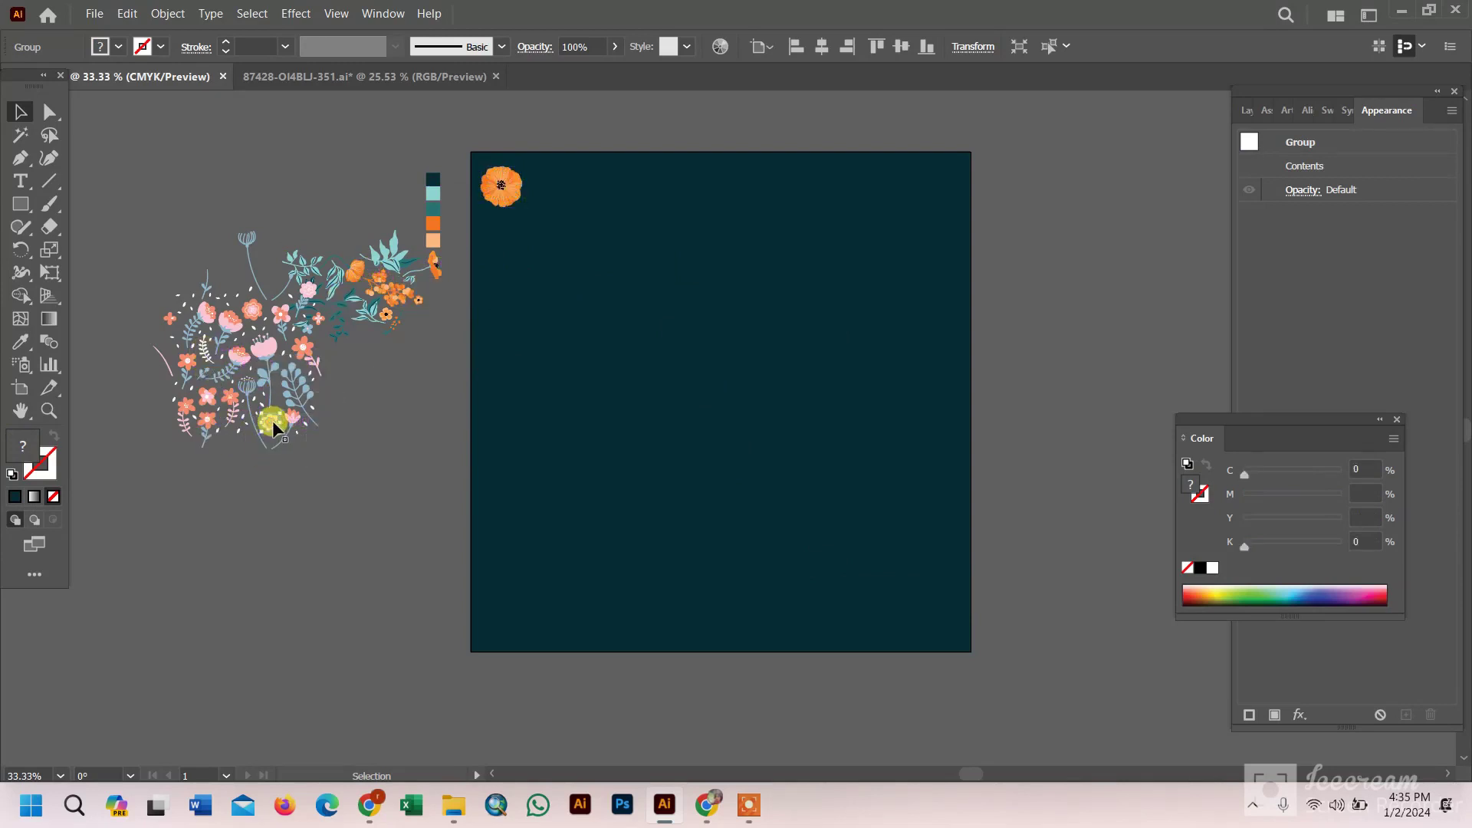
Bring a pink flower in front of the background, just below the orange one
left_click_drag(270, 424, 518, 263)
right_click(518, 263)
mouse_move(573, 523)
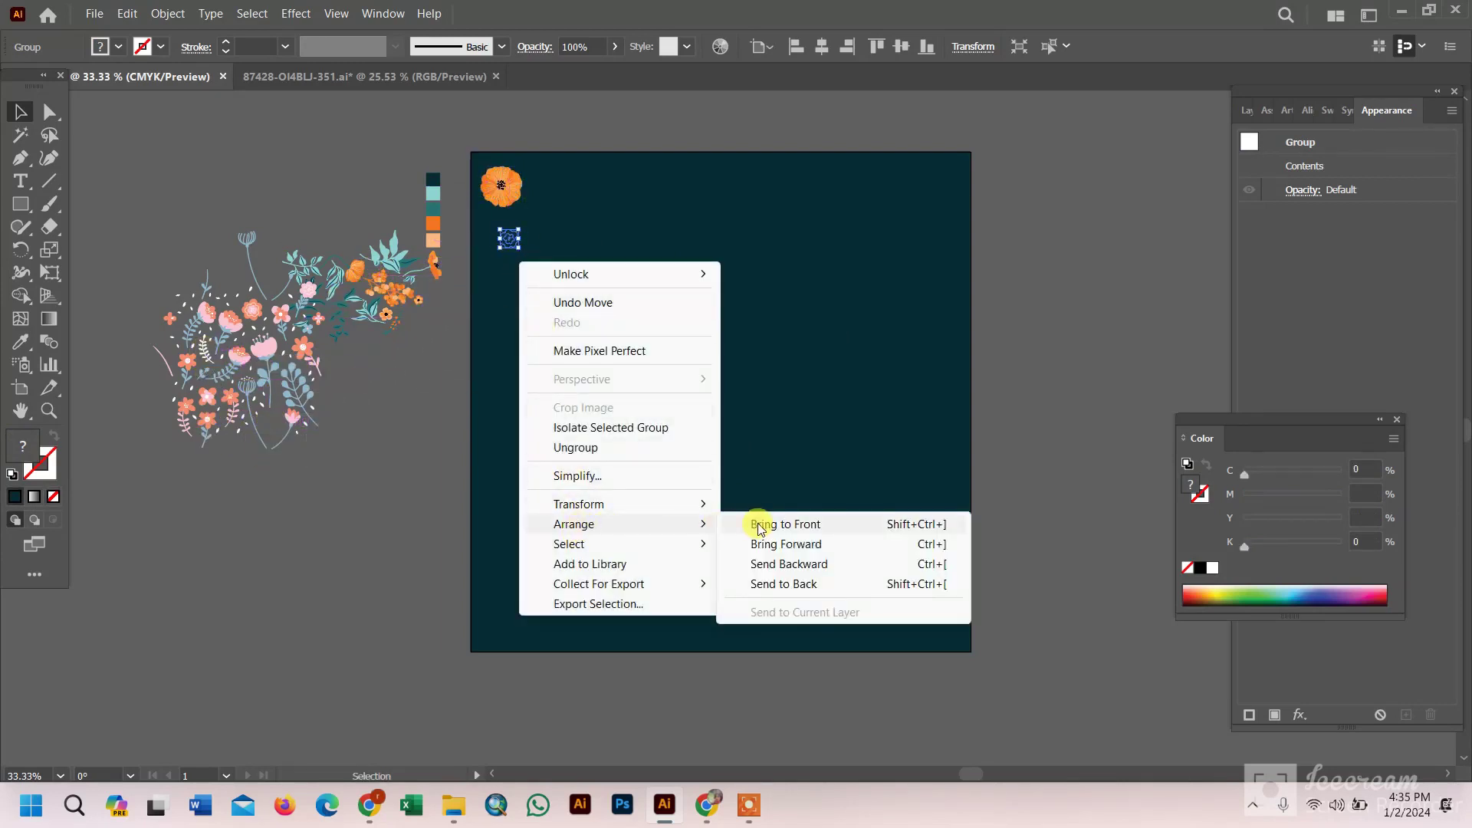
left_click(757, 524)
left_click_drag(513, 249, 500, 231)
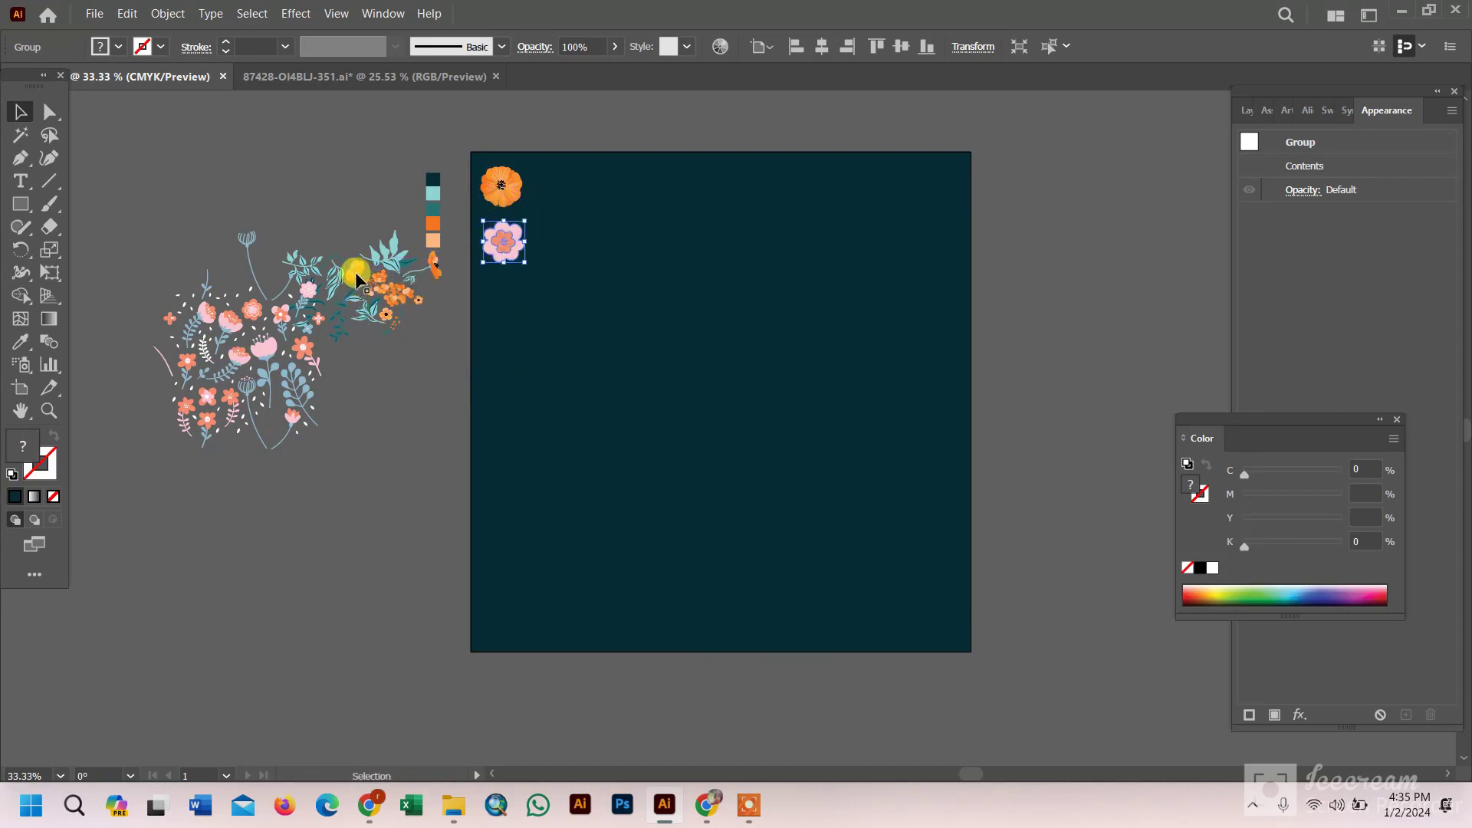
left_click_drag(187, 375, 189, 368)
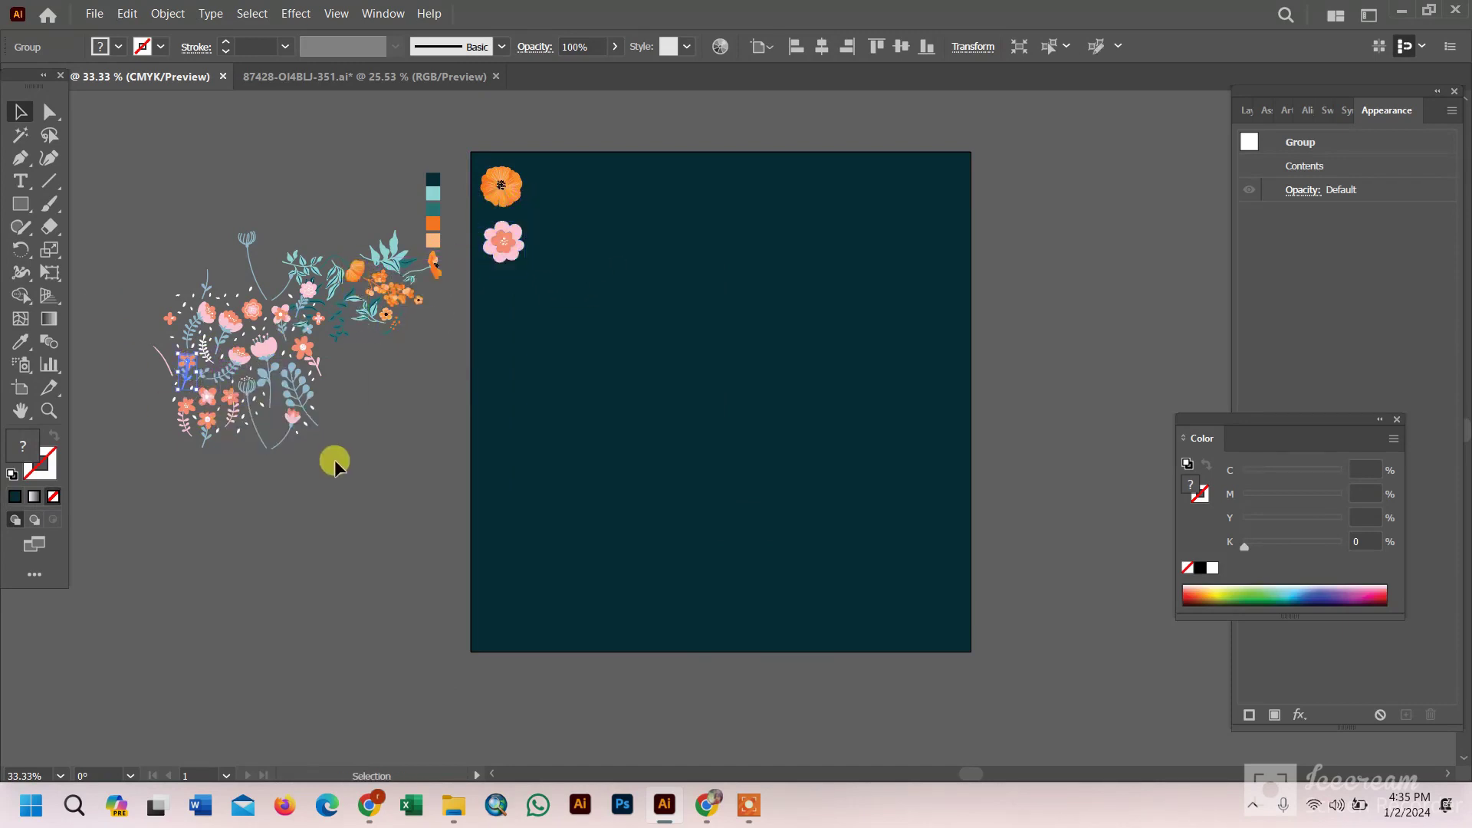
Ungroup the pink flower and recolour its centre light peach
left_click(502, 241)
right_click(491, 245)
left_click(575, 430)
left_click(502, 242)
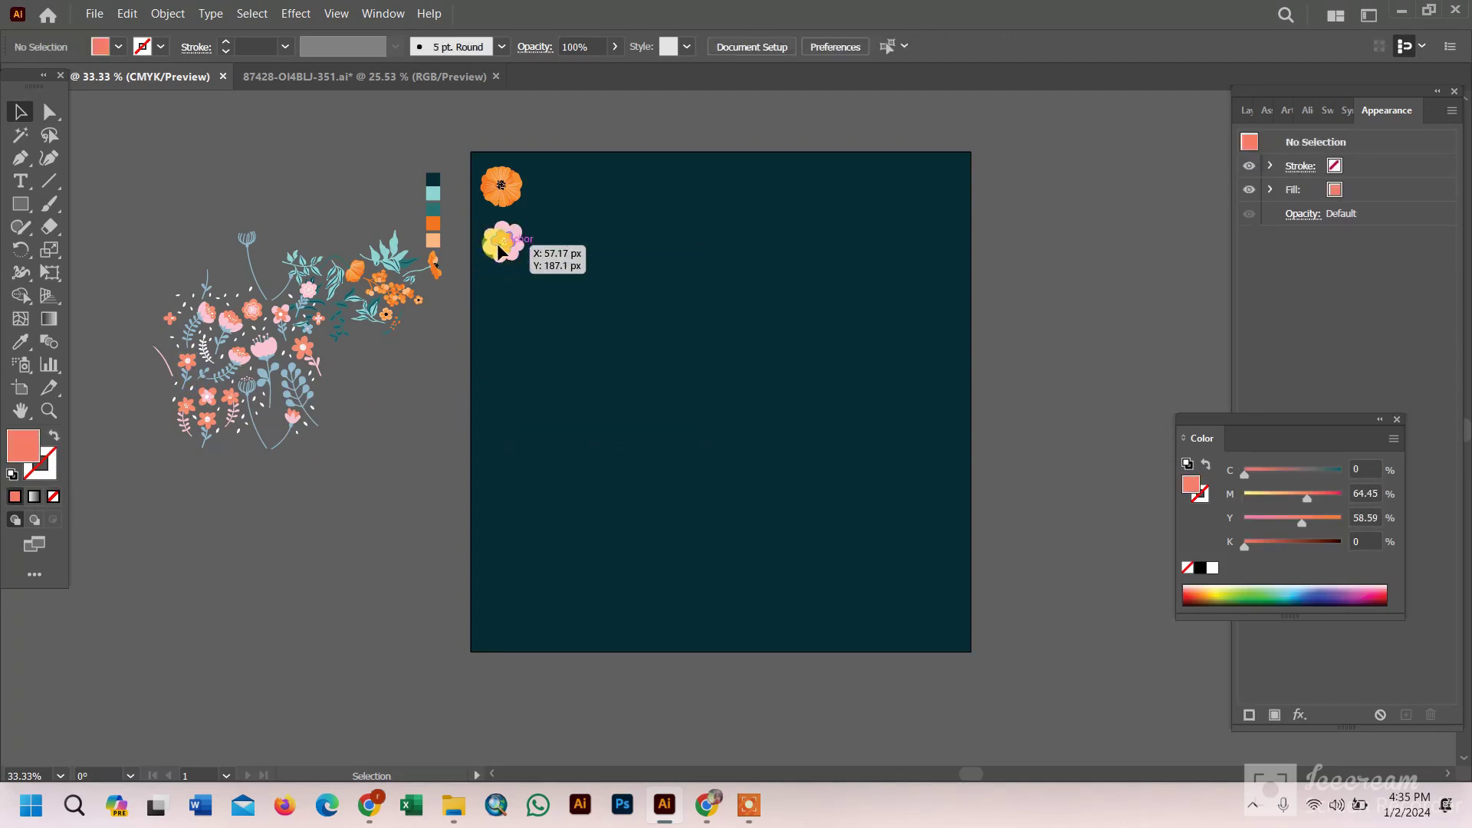
left_click(433, 239)
key("v")
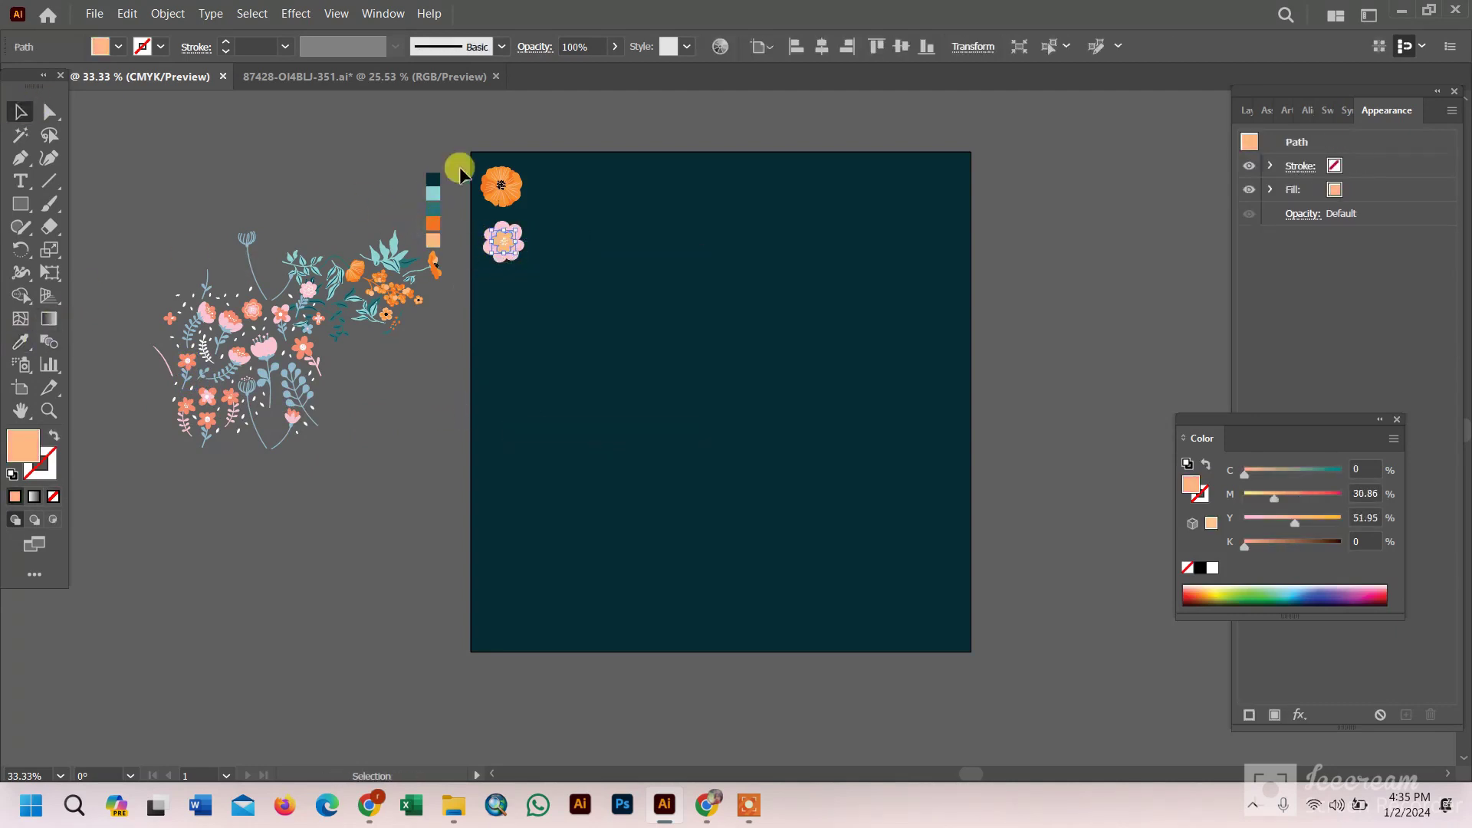
left_click(610, 203)
Recolour its petals orange, regroup the flower, and set both orange flowers close together
left_click(519, 244)
left_click(21, 341)
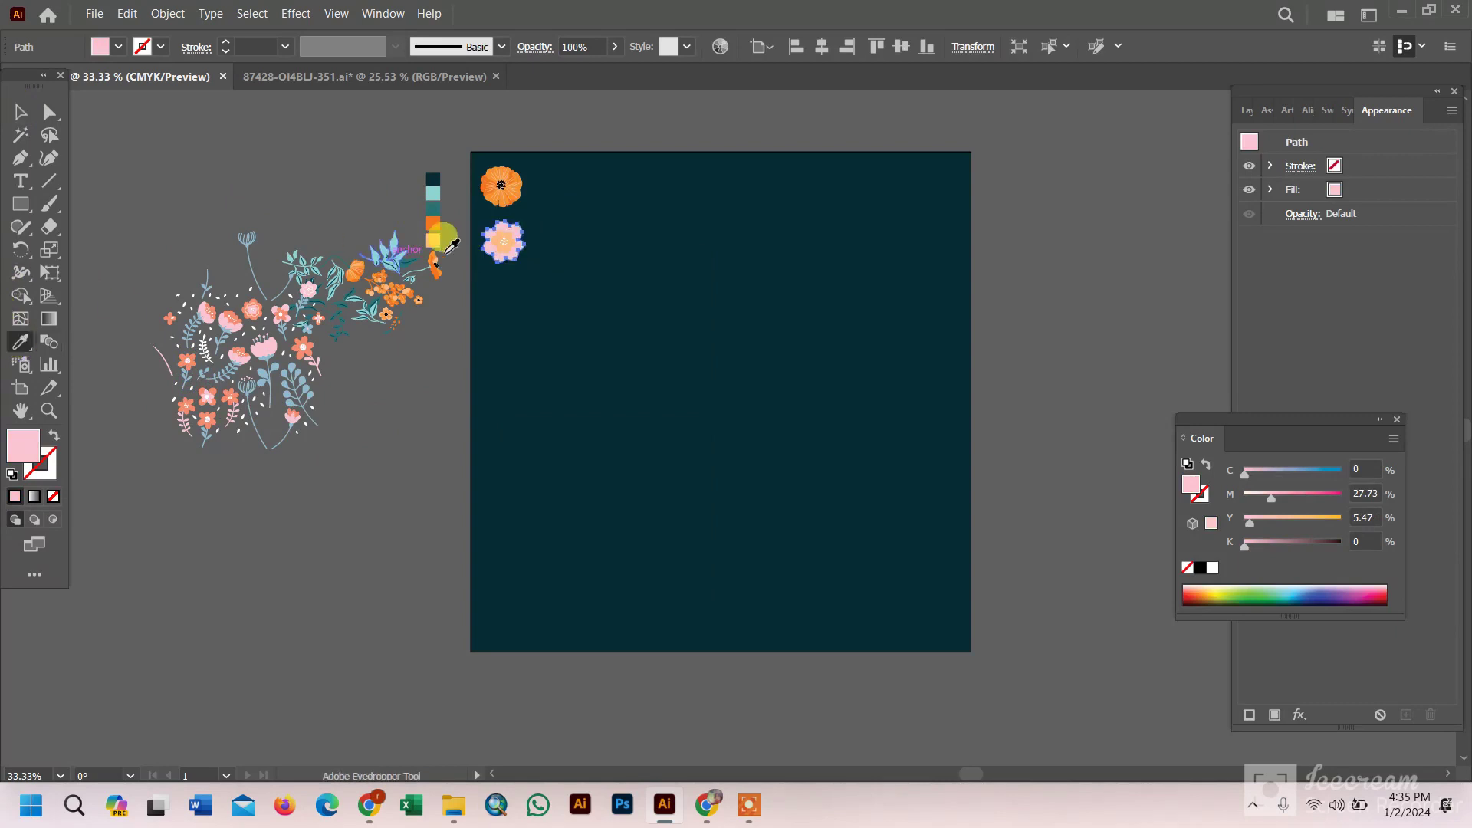
left_click(433, 223)
left_click(17, 110)
mouse_move(489, 285)
left_mouse_down()
mouse_move(521, 230)
mouse_move(586, 241)
left_mouse_up()
right_click(502, 221)
left_click(595, 418)
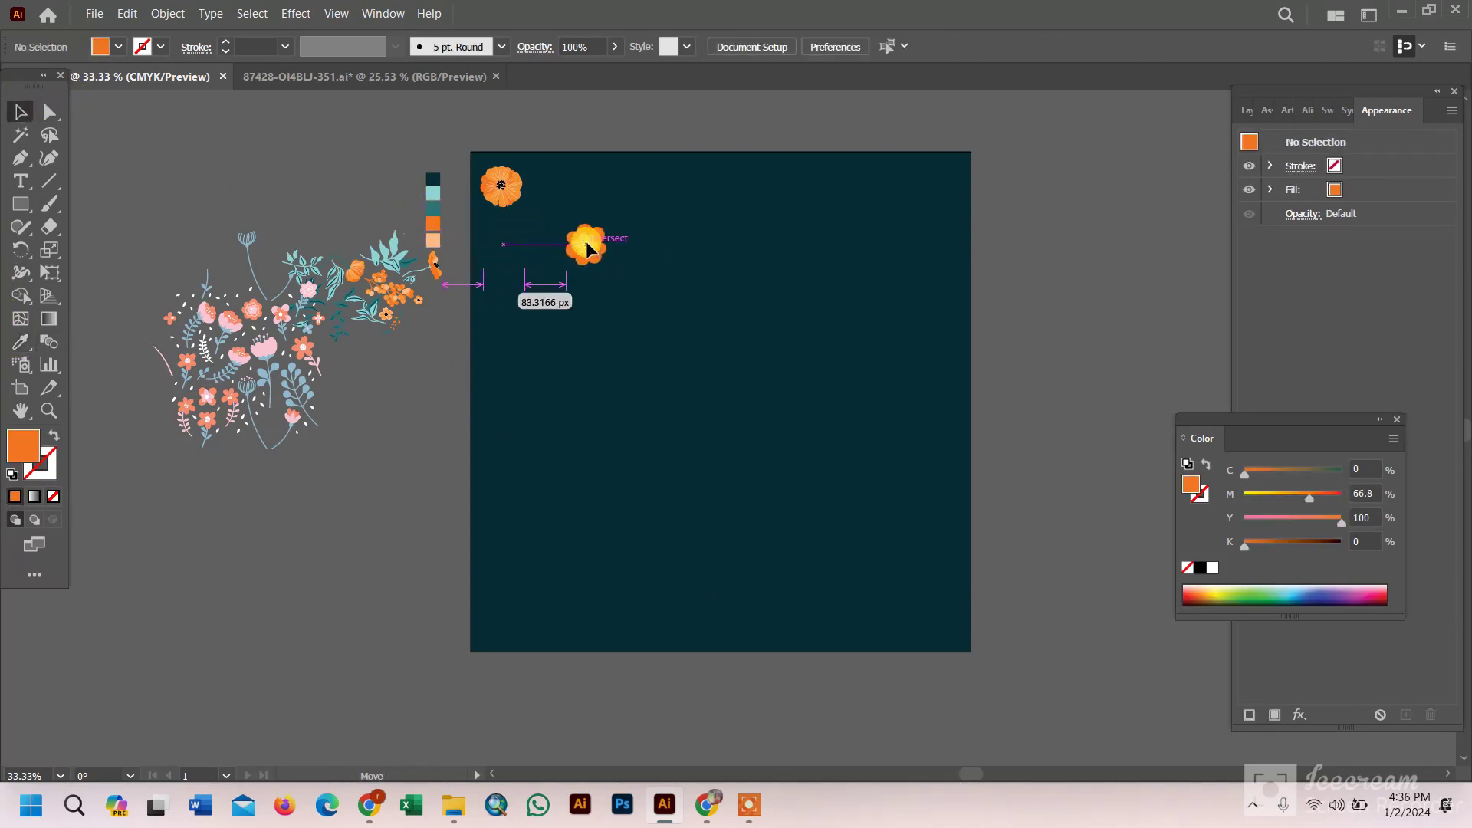
left_click_drag(501, 187, 616, 292)
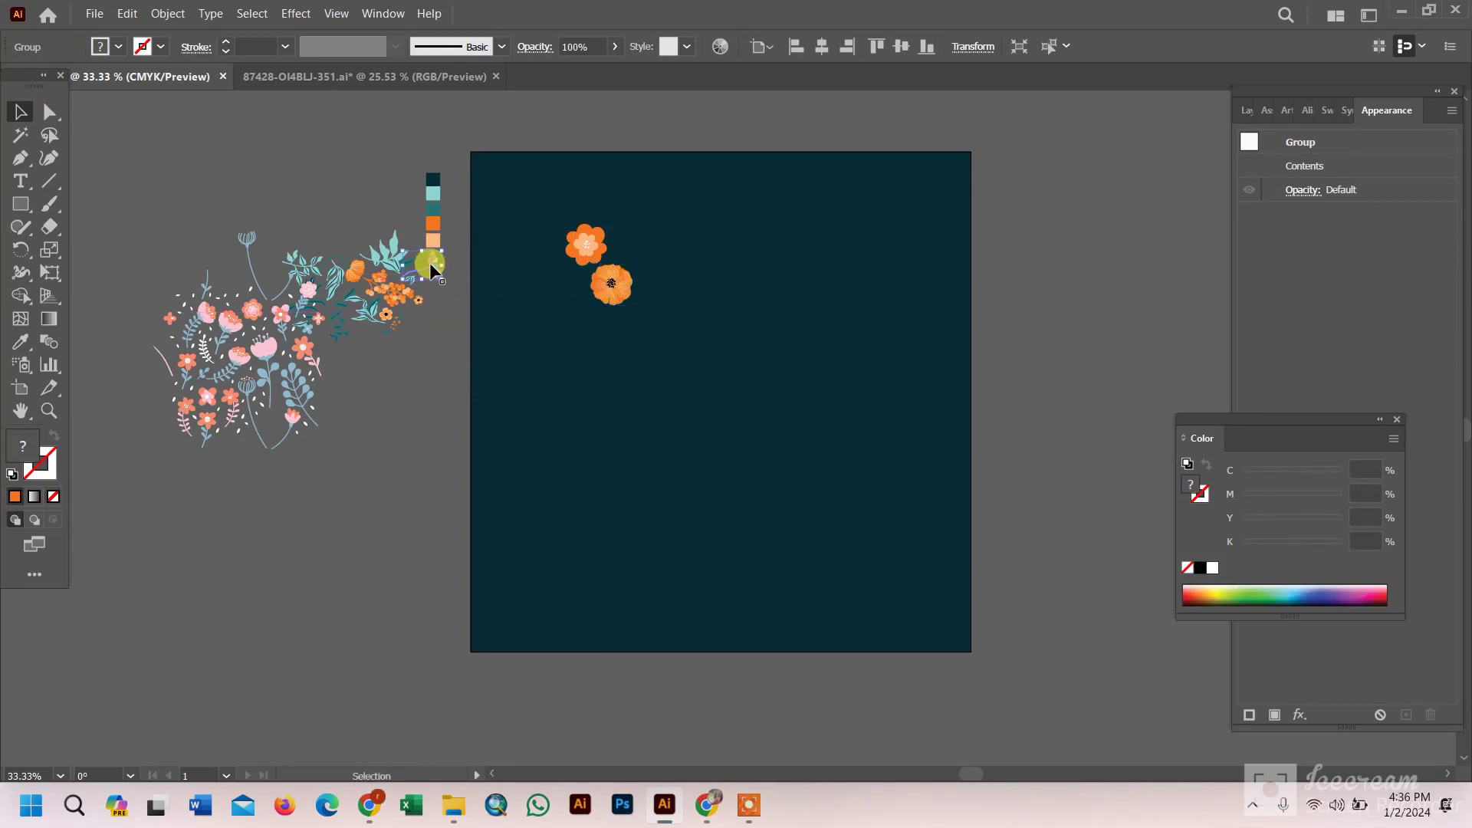
Add a rotated teal leaf sprig beside the orange flowers, in front of the background
mouse_move(432, 269)
left_mouse_down()
mouse_move(640, 255)
mouse_move(395, 305)
mouse_move(636, 295)
mouse_move(610, 313)
mouse_move(400, 267)
left_mouse_up()
right_click(671, 313)
left_click(910, 581)
right_click(681, 388)
left_click(924, 654)
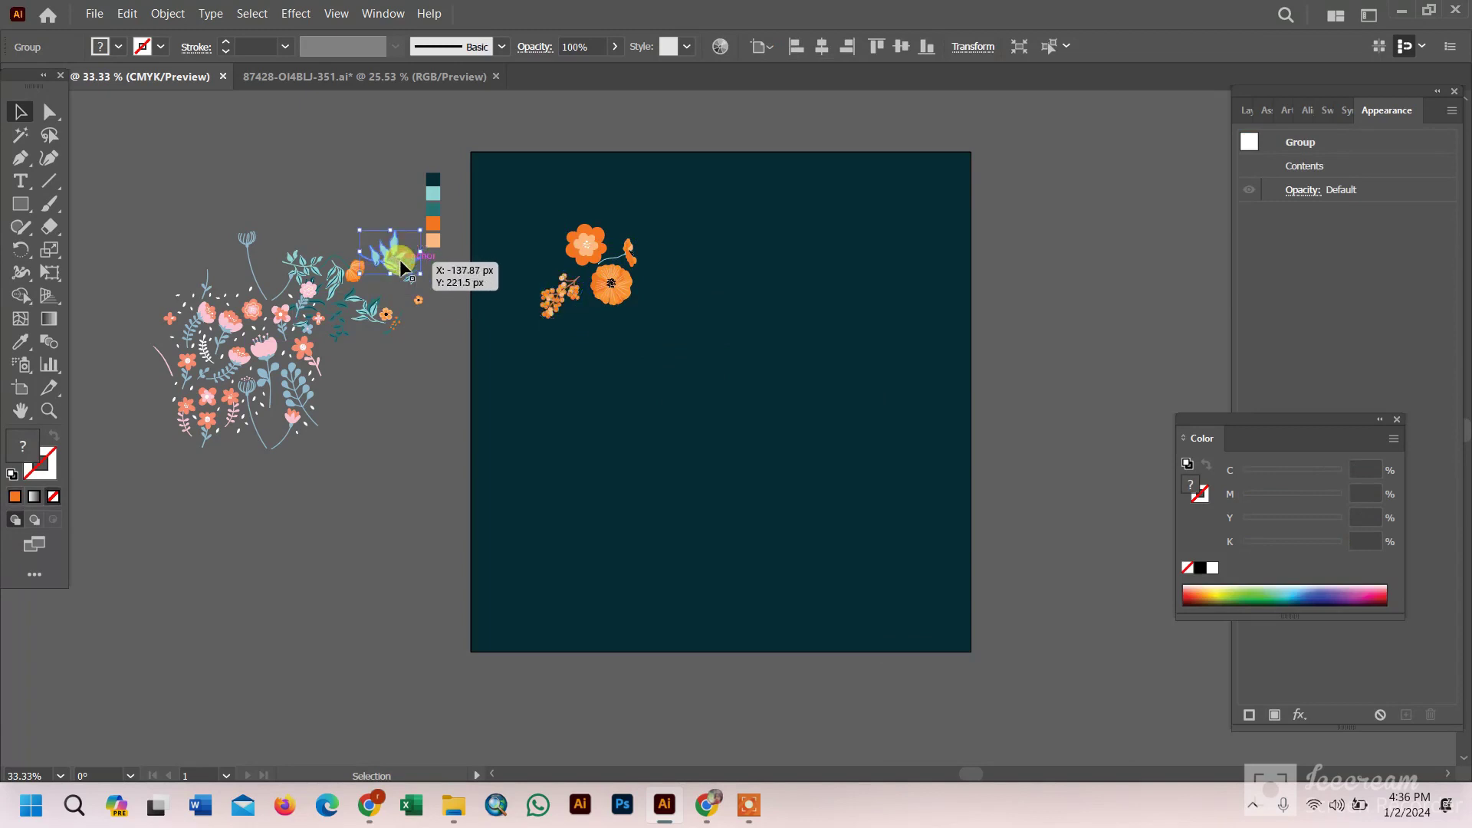
right_click(673, 286)
mouse_move(401, 267)
left_mouse_down()
mouse_move(645, 238)
mouse_move(644, 218)
mouse_move(528, 268)
left_mouse_up()
left_click(920, 569)
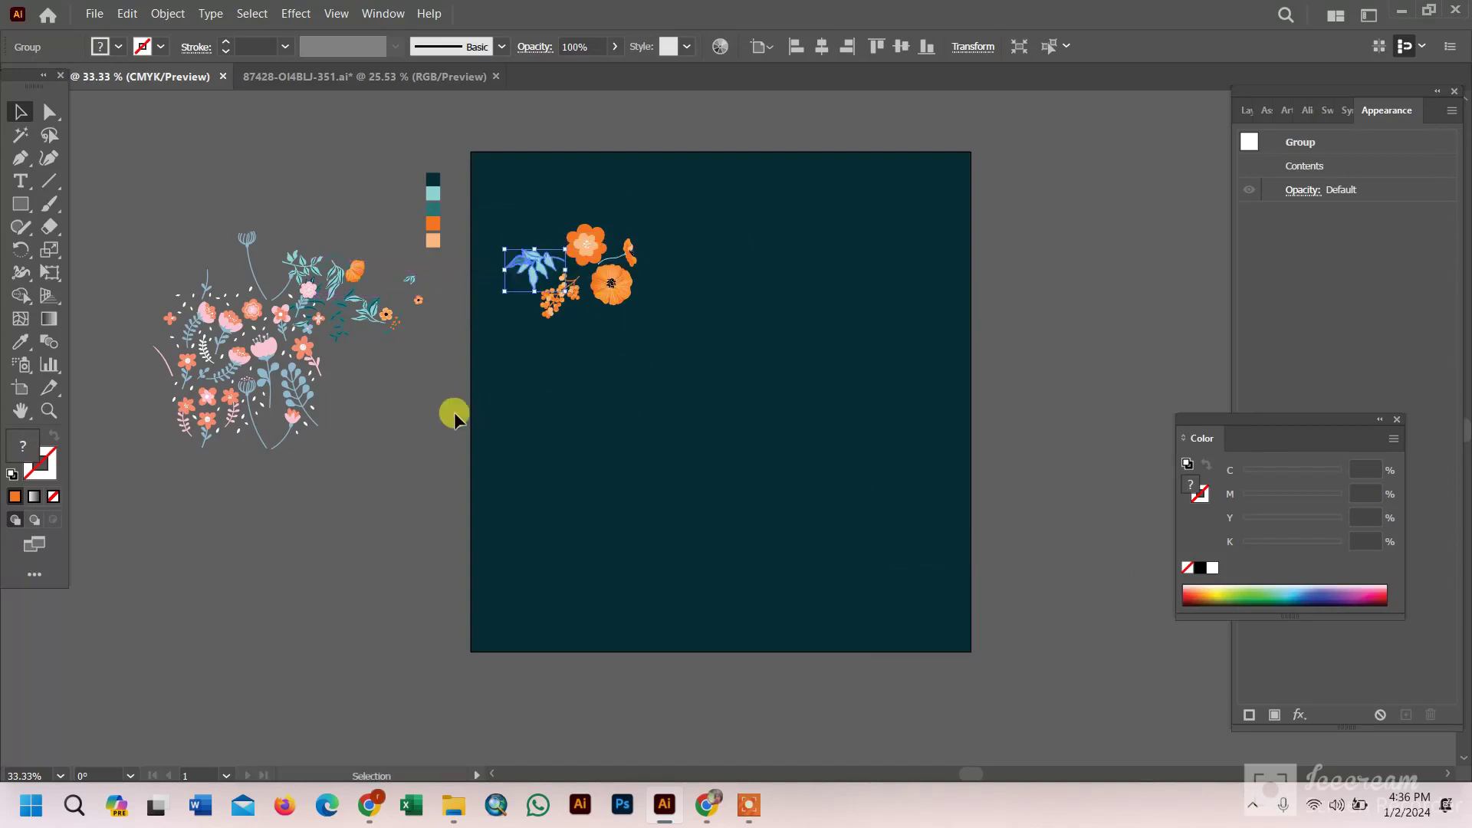
left_click(256, 362)
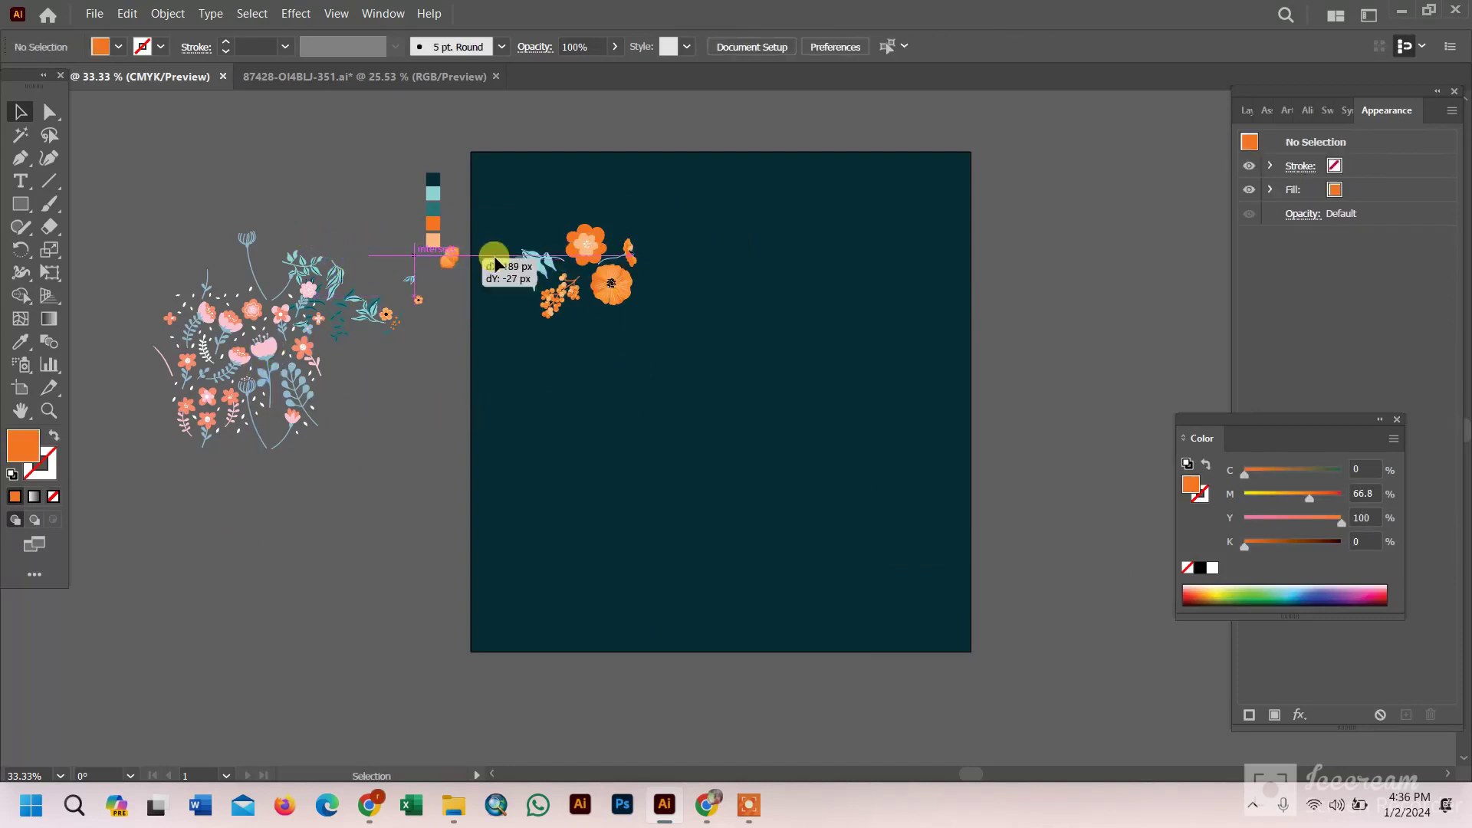
Add a small orange flower at the cluster's right, in front of the background
mouse_move(494, 256)
left_mouse_down()
mouse_move(580, 219)
mouse_move(638, 257)
mouse_move(670, 317)
left_mouse_up()
right_click(672, 319)
left_click(299, 401)
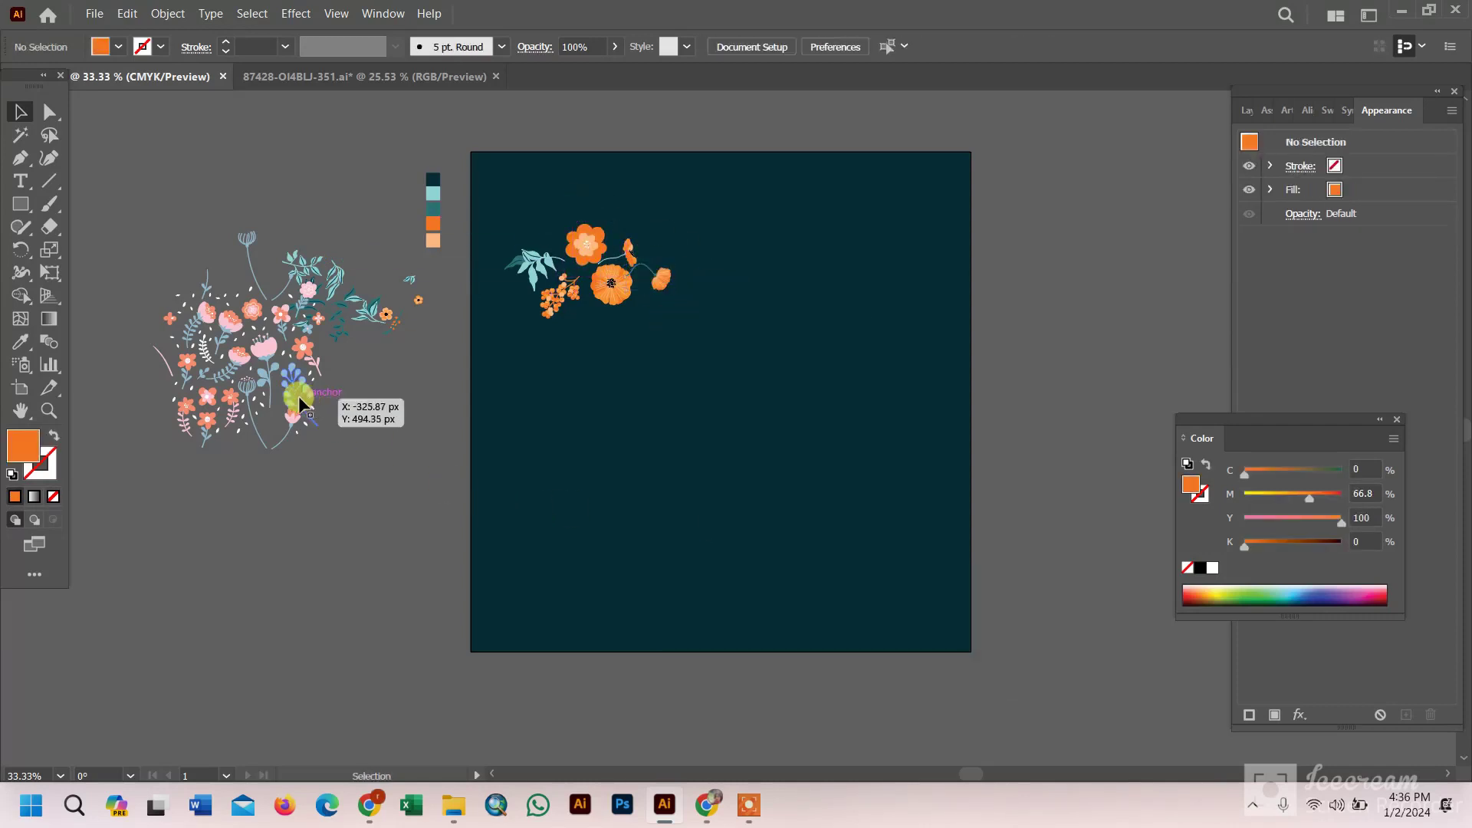
mouse_move(299, 400)
left_mouse_down()
mouse_move(317, 358)
mouse_move(268, 354)
left_mouse_up()
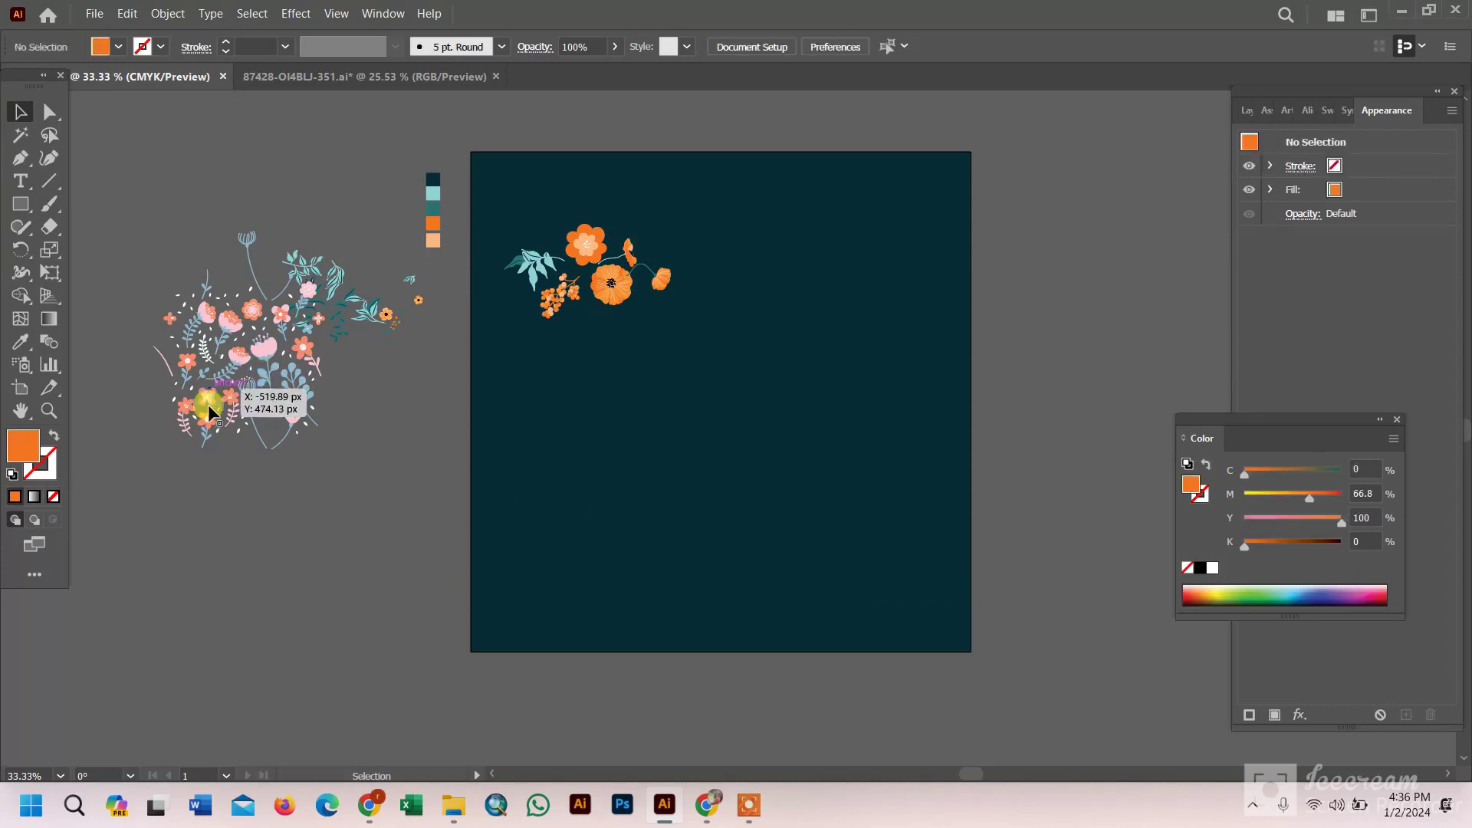
left_click(292, 458)
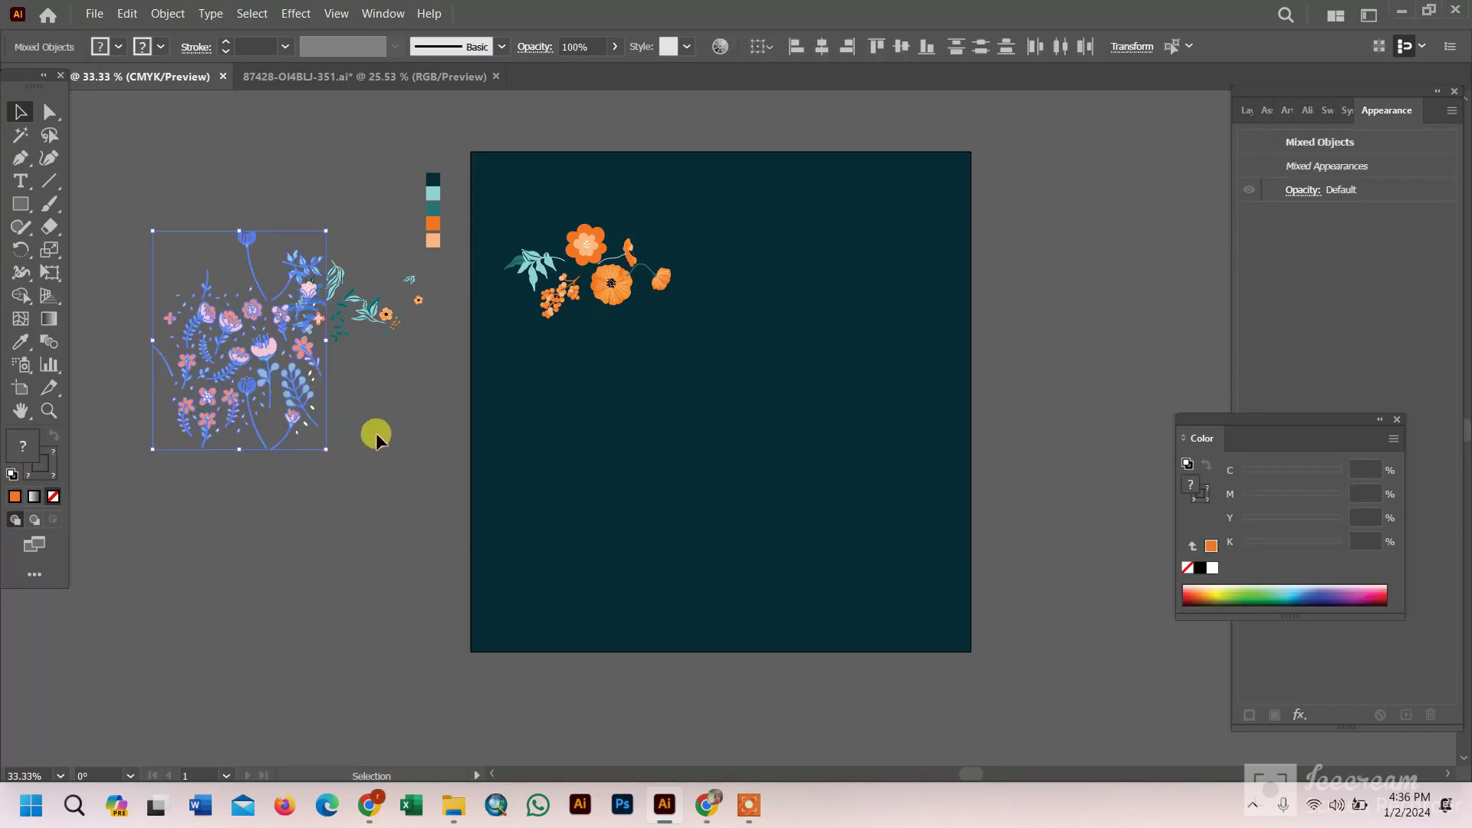
Pull a sprig from the bouquet and stand it upright below the flowers, in front
left_click(352, 402)
mouse_move(348, 279)
left_mouse_down()
mouse_move(388, 247)
mouse_move(349, 173)
left_mouse_up()
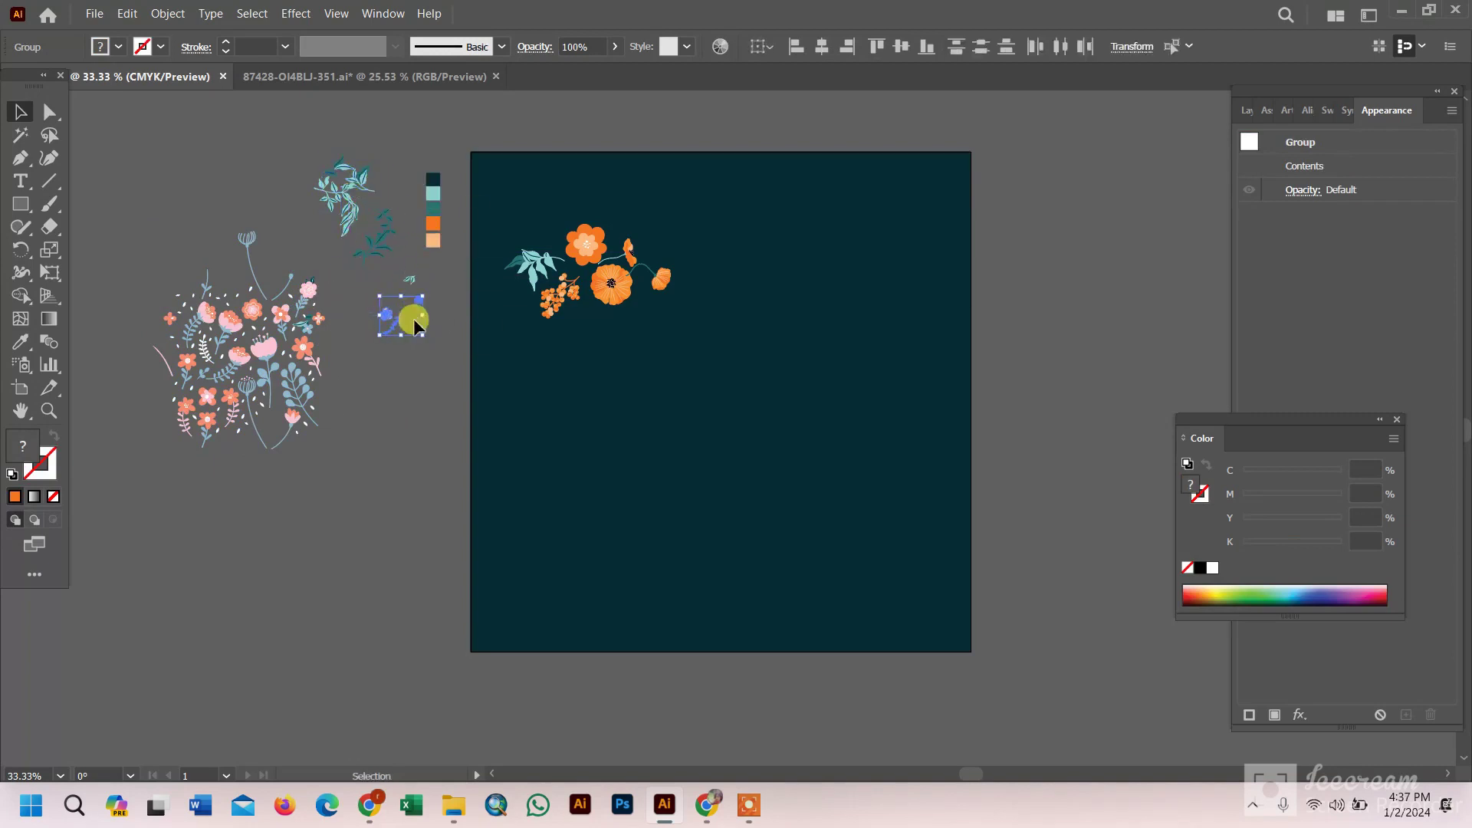
left_click_drag(415, 326, 594, 332)
right_click(617, 429)
mouse_move(673, 670)
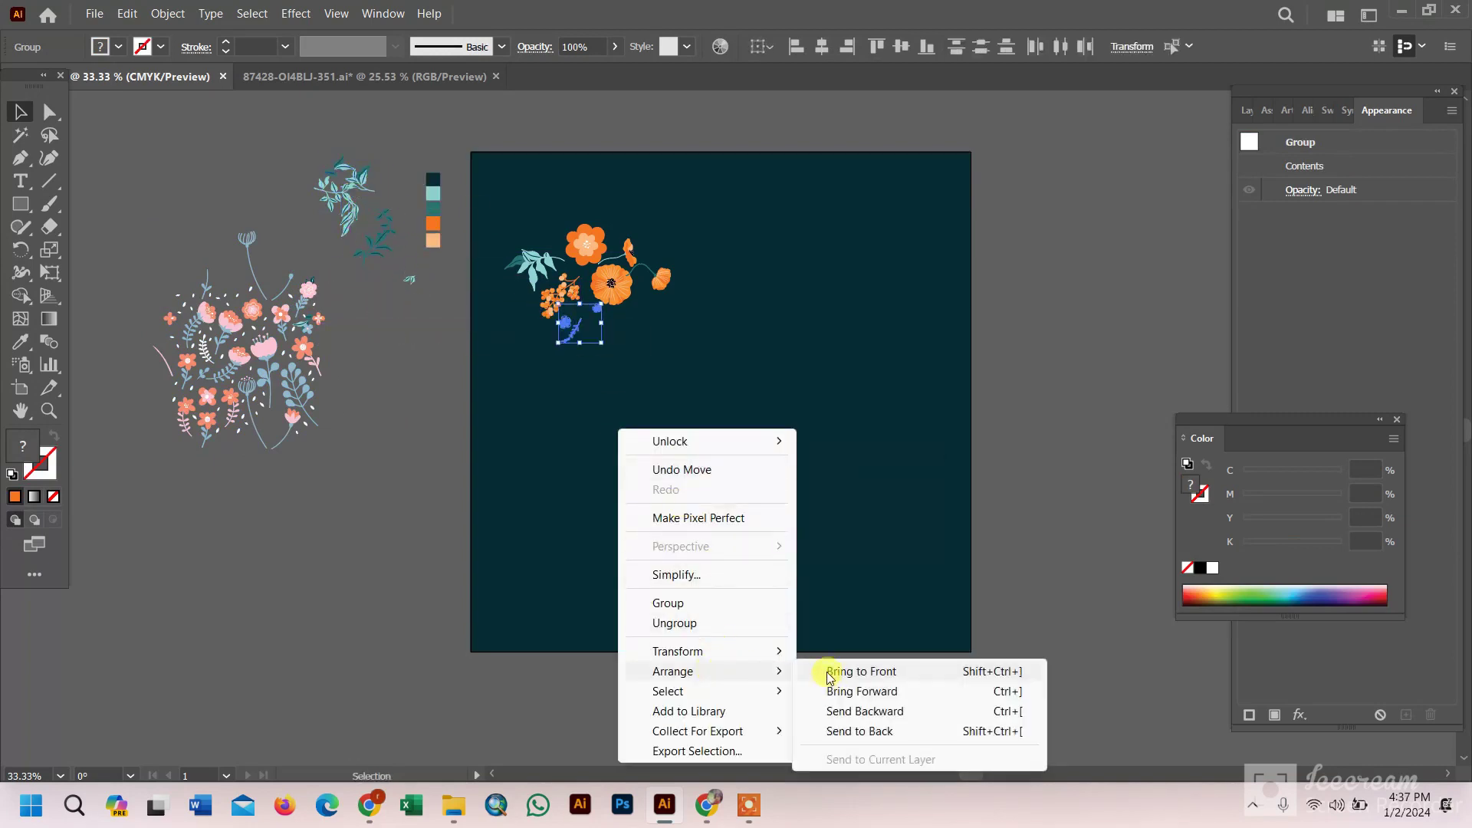
left_click(828, 672)
mouse_move(604, 347)
left_mouse_down()
mouse_move(646, 256)
mouse_move(665, 282)
left_mouse_up()
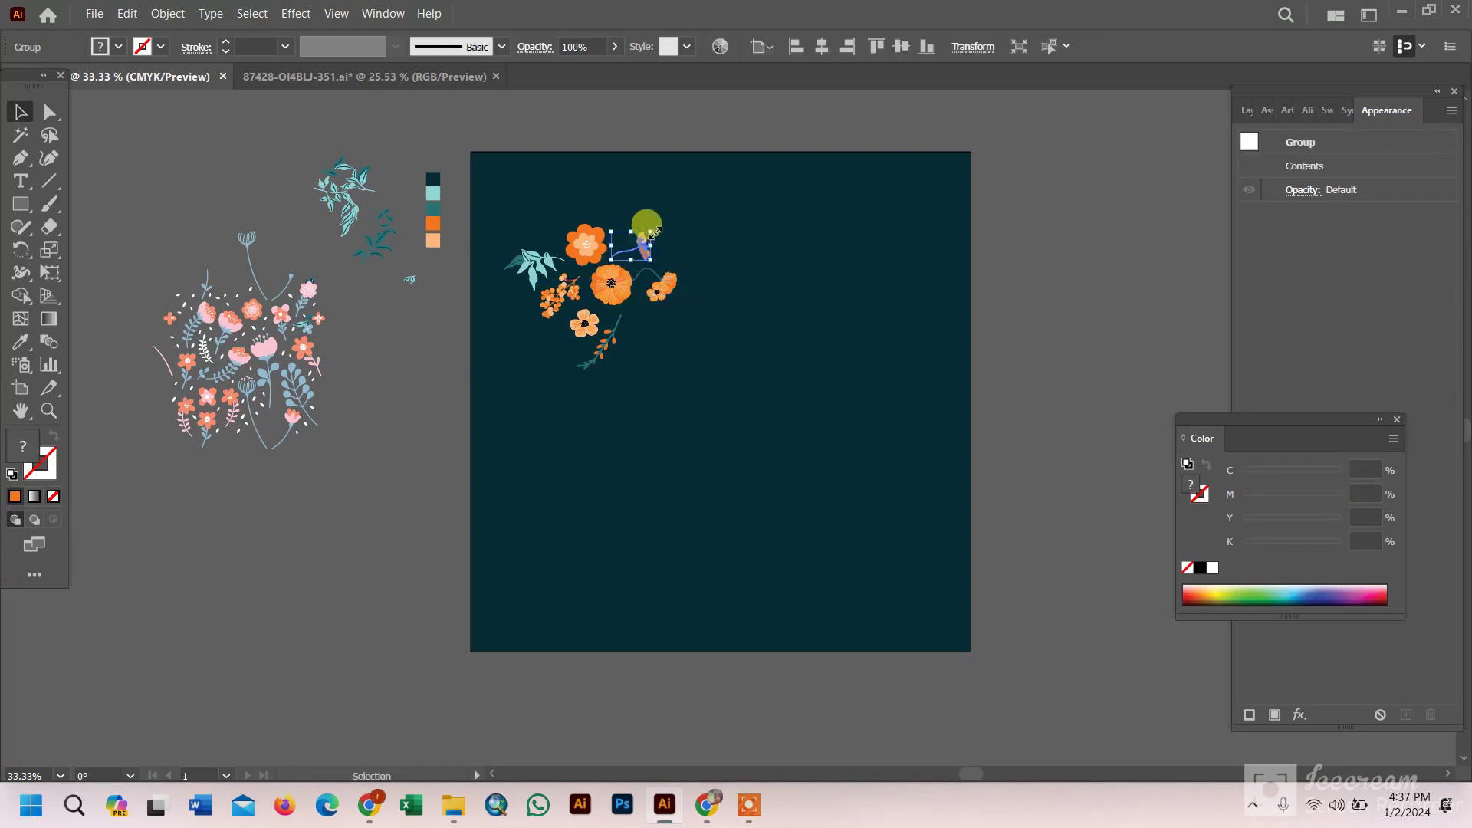
mouse_move(654, 222)
left_mouse_down()
mouse_move(583, 268)
mouse_move(552, 263)
left_mouse_up()
left_click(424, 484)
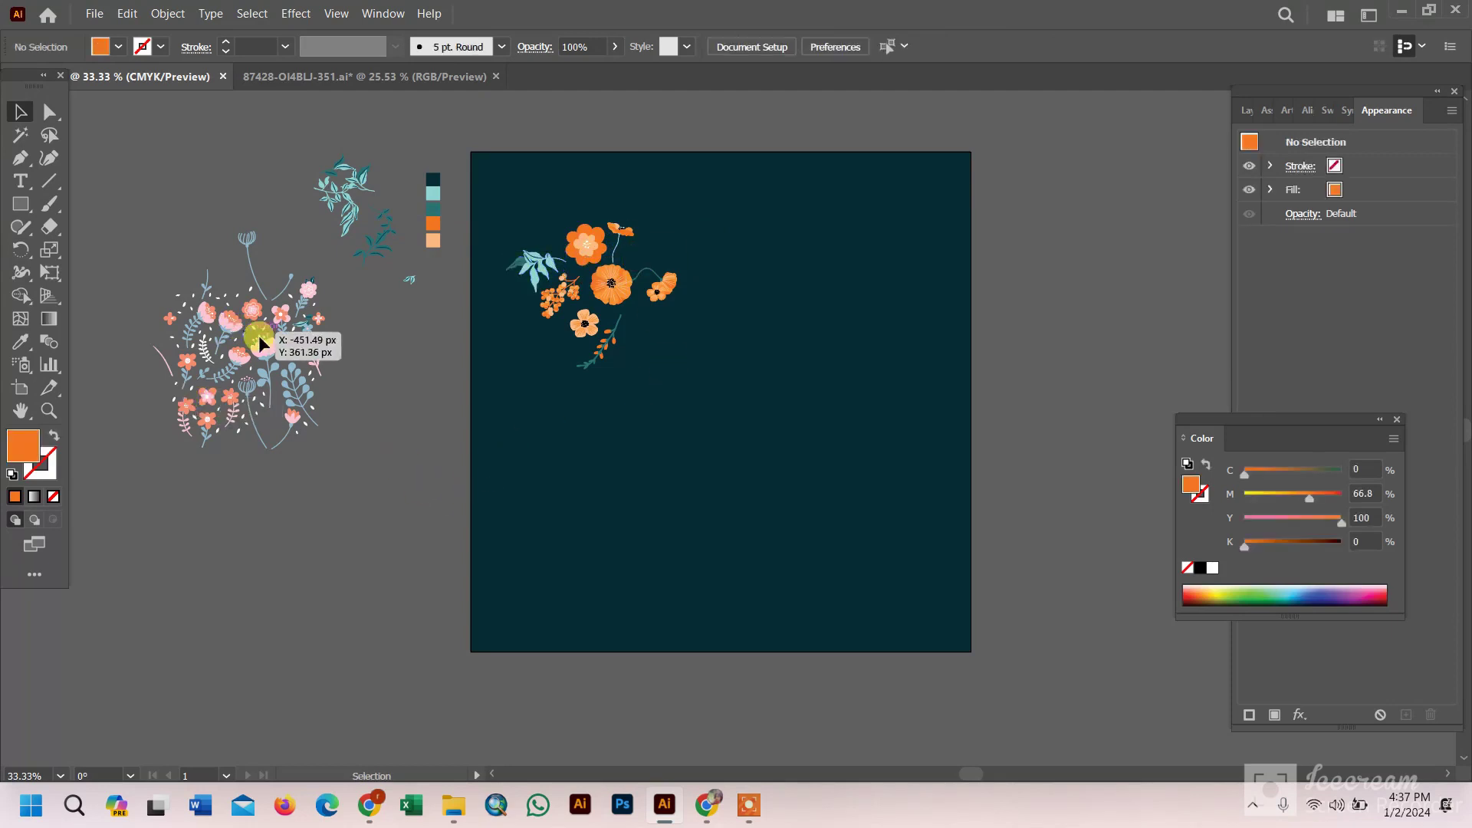
Move the whole pink floral cluster to the top-right corner, in front of the background
left_click(264, 352)
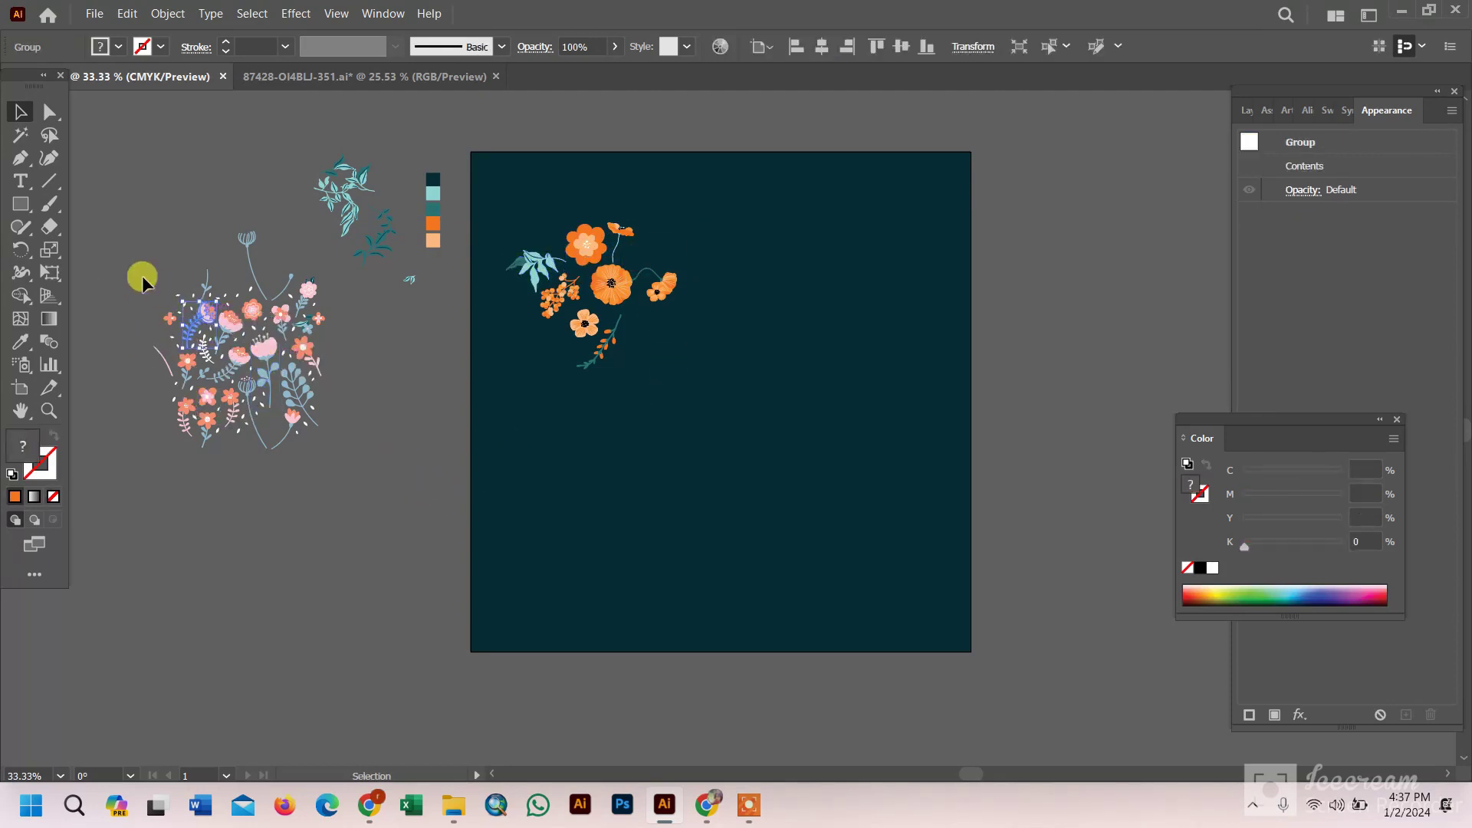
left_click_drag(319, 469, 149, 230)
mouse_move(240, 345)
left_mouse_down()
mouse_move(725, 426)
mouse_move(910, 223)
left_mouse_up()
right_click(724, 414)
mouse_move(798, 406)
left_click(951, 396)
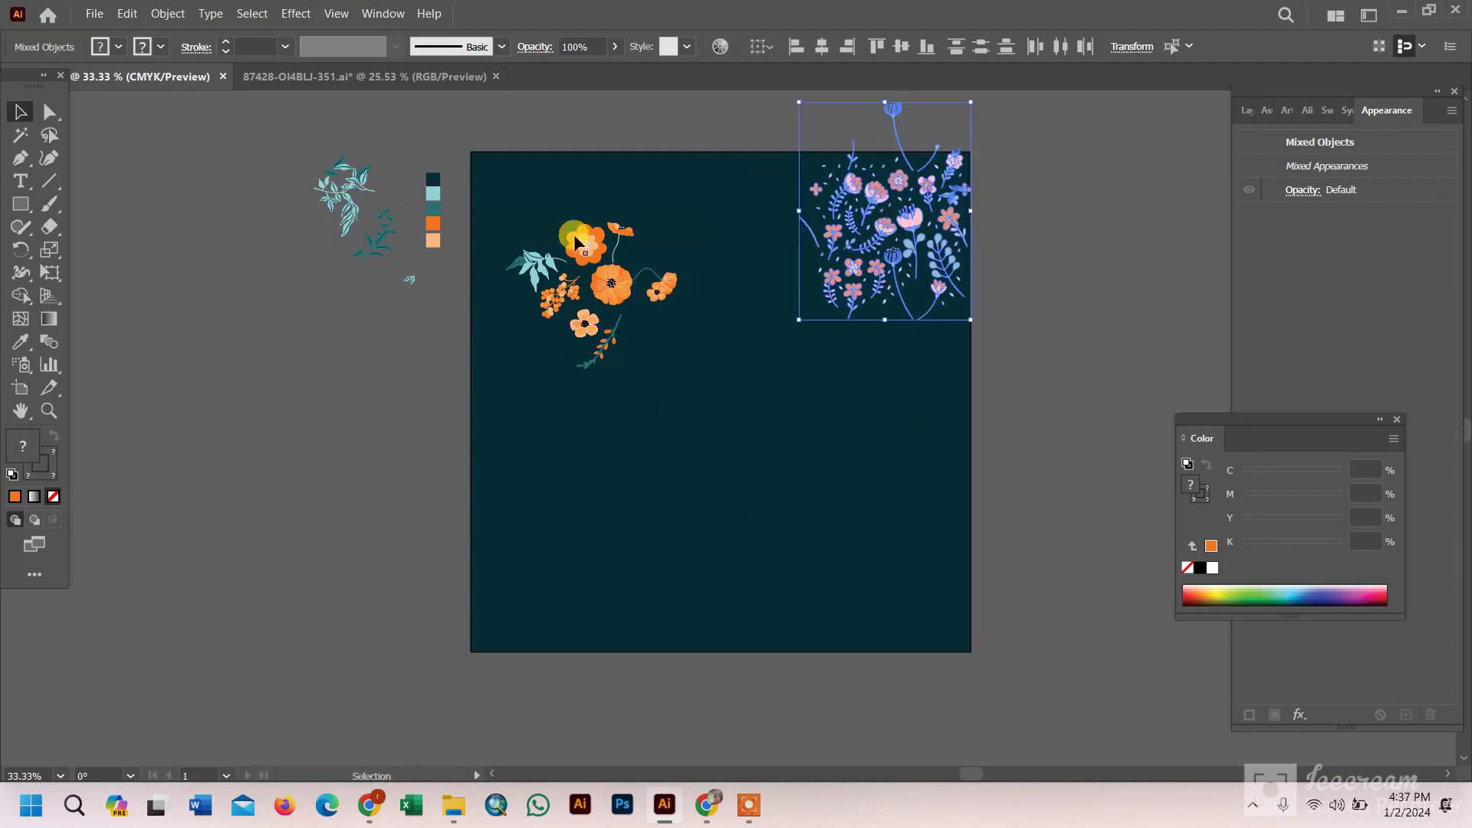
left_click(1017, 274)
Ungroup the top-right floral cluster into separate pieces
scroll(985, 187, "up", 2)
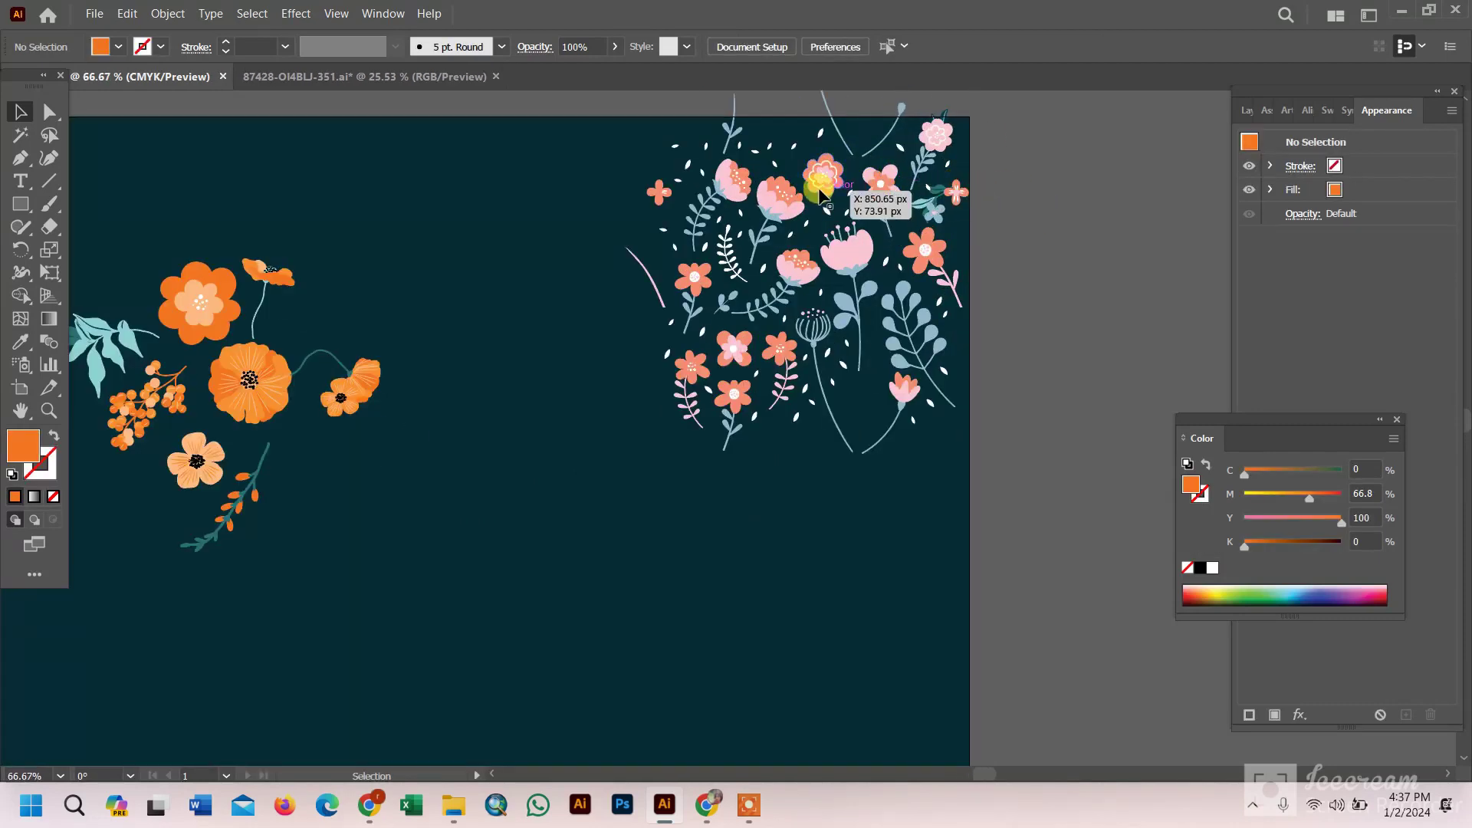
left_click(686, 163)
right_click(687, 277)
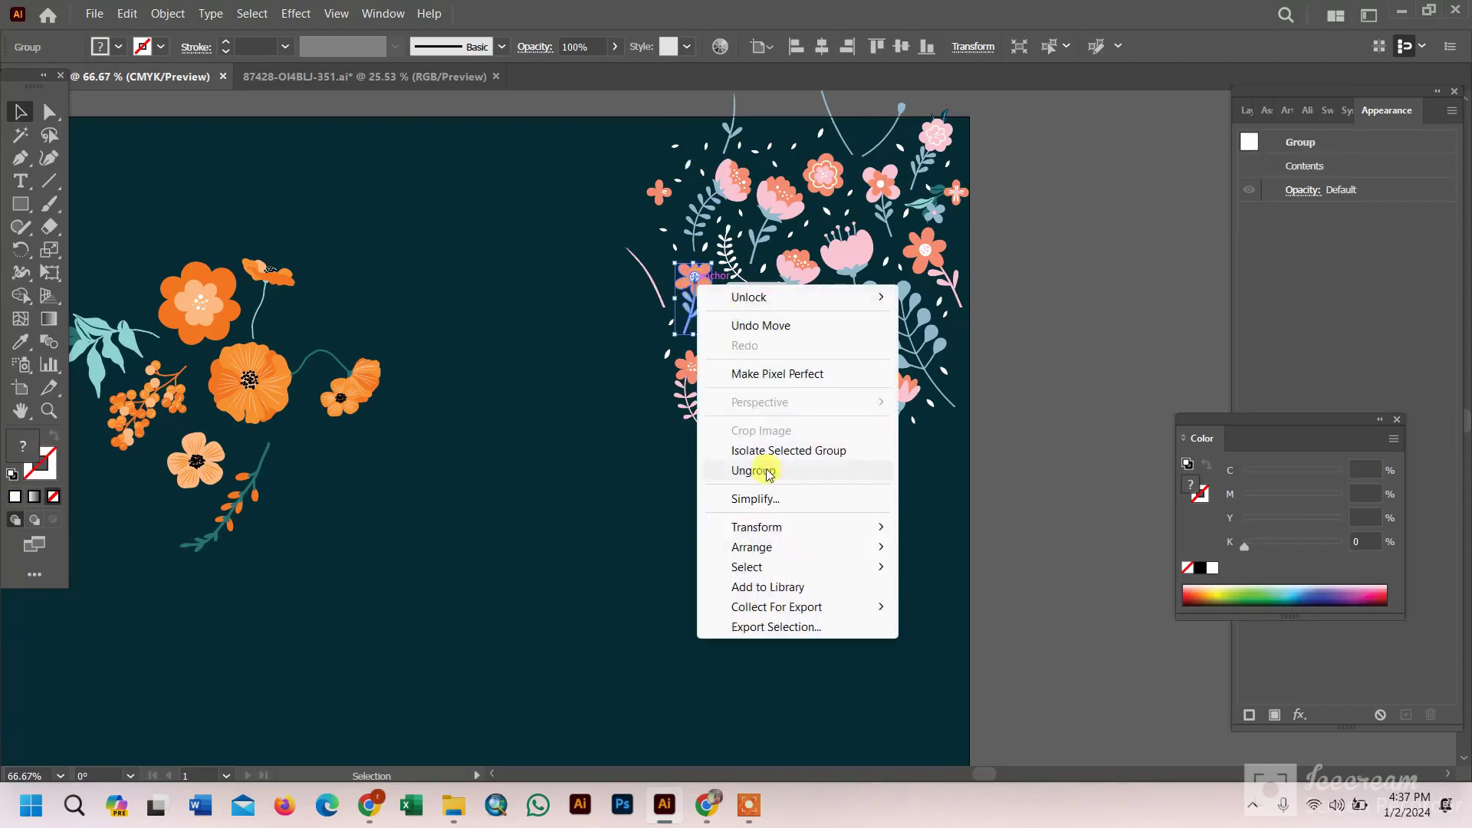
left_click(766, 468)
left_click(1025, 280)
Make the small left-edge flower orange, with a peach centre
left_click(688, 280)
key("i")
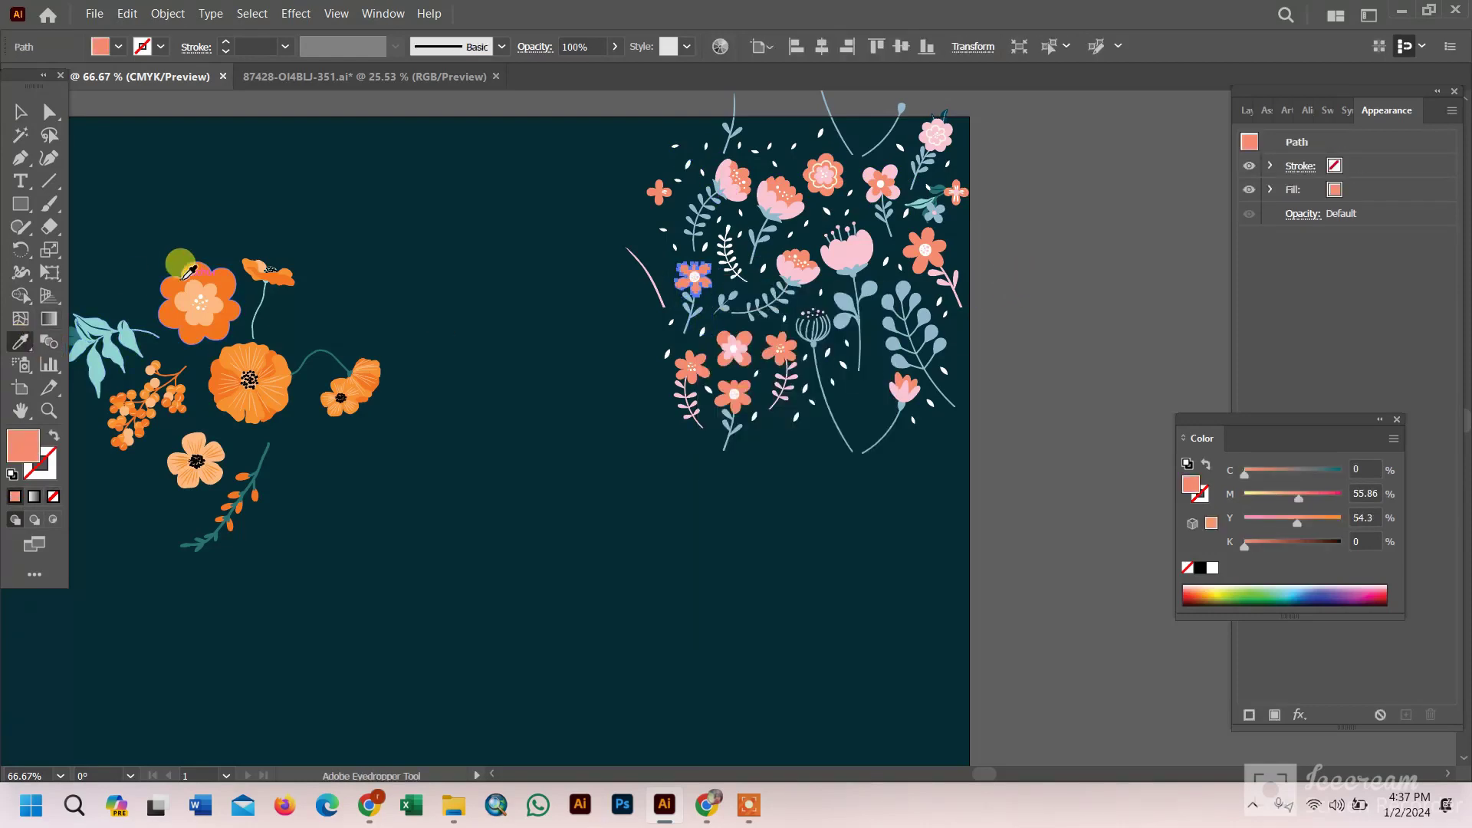
left_click(188, 269)
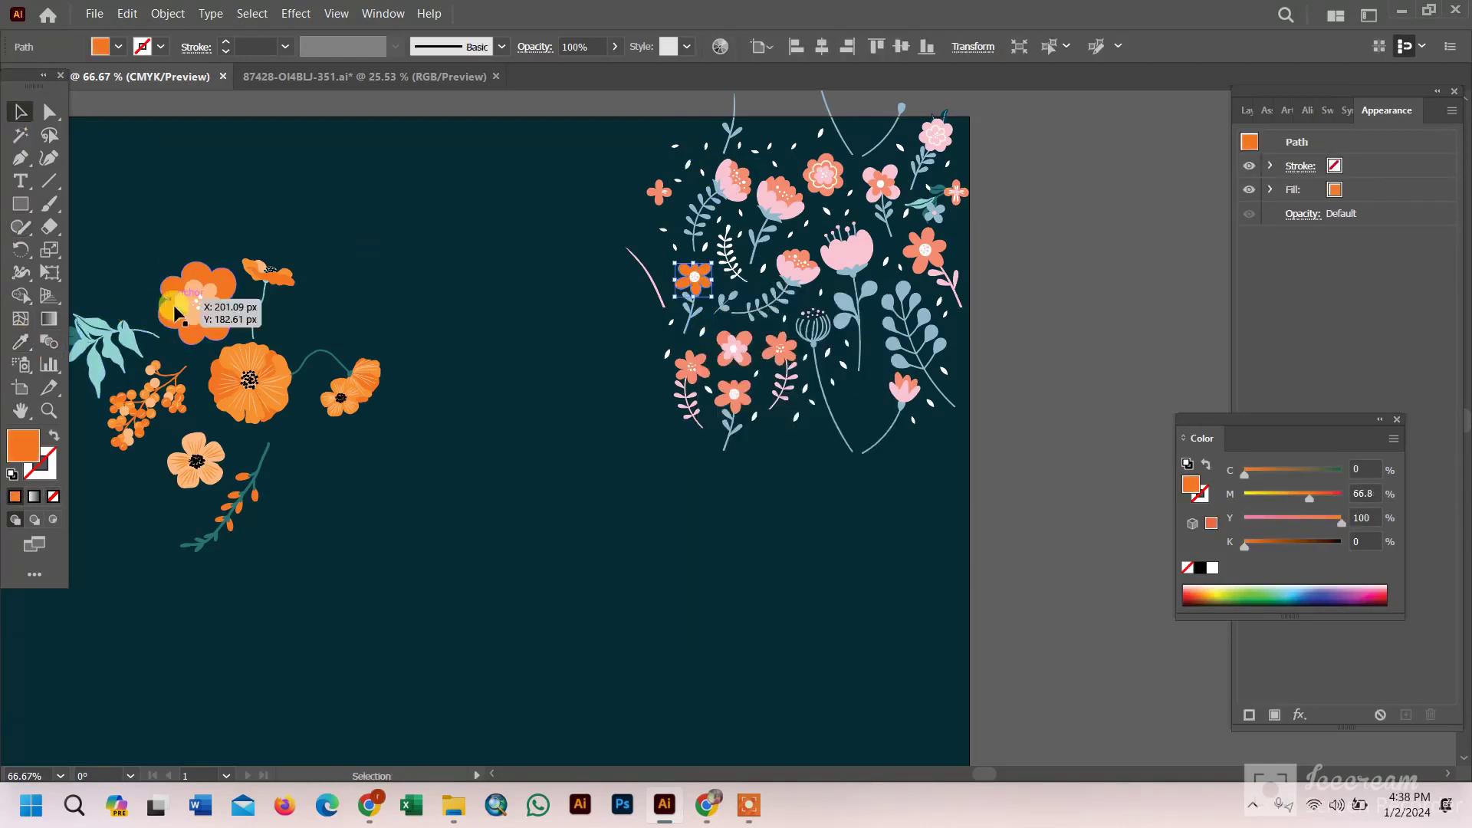
left_click(184, 303)
left_click(642, 322)
left_click(694, 281)
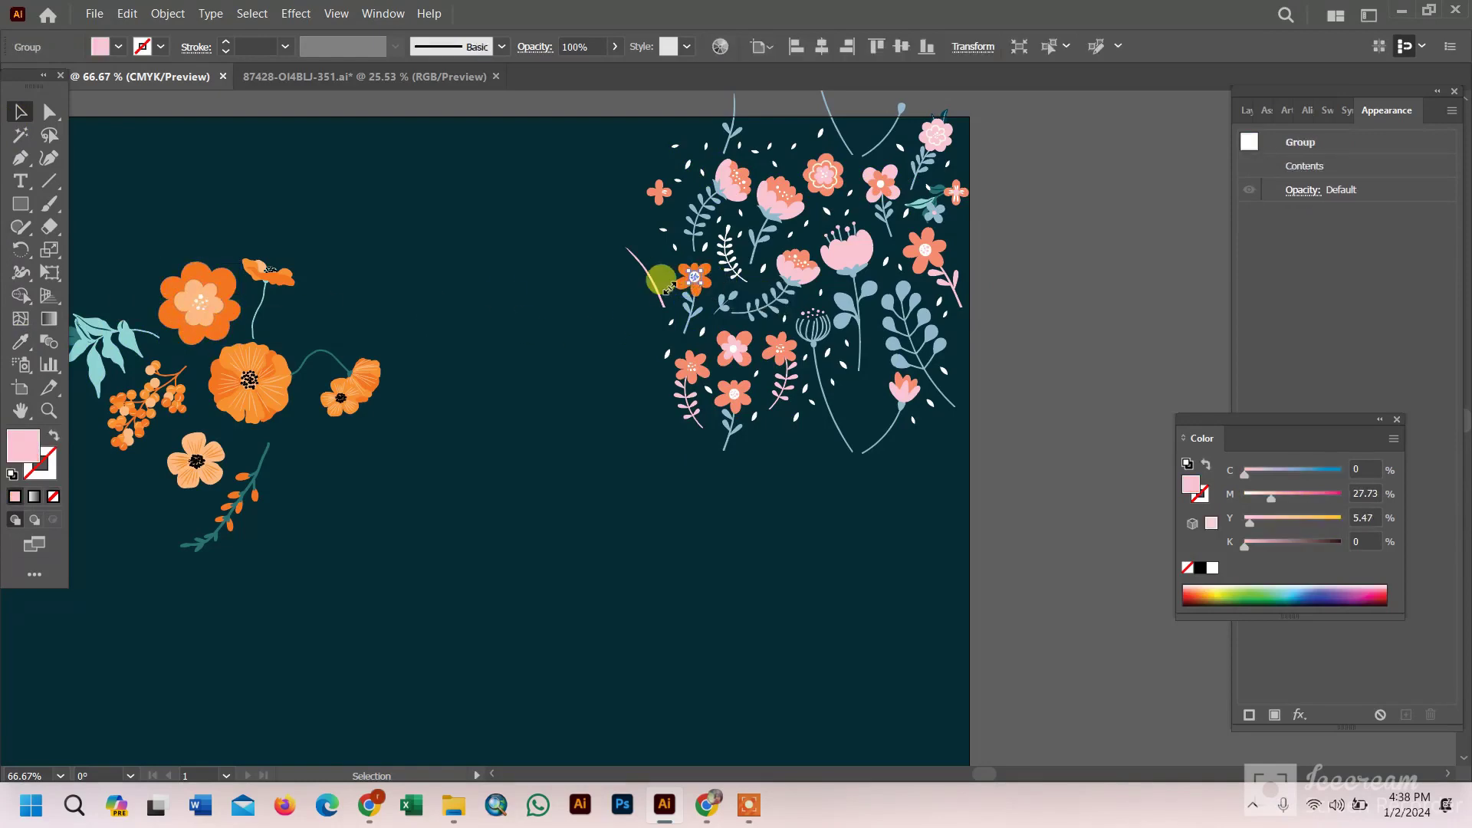
left_click(16, 347)
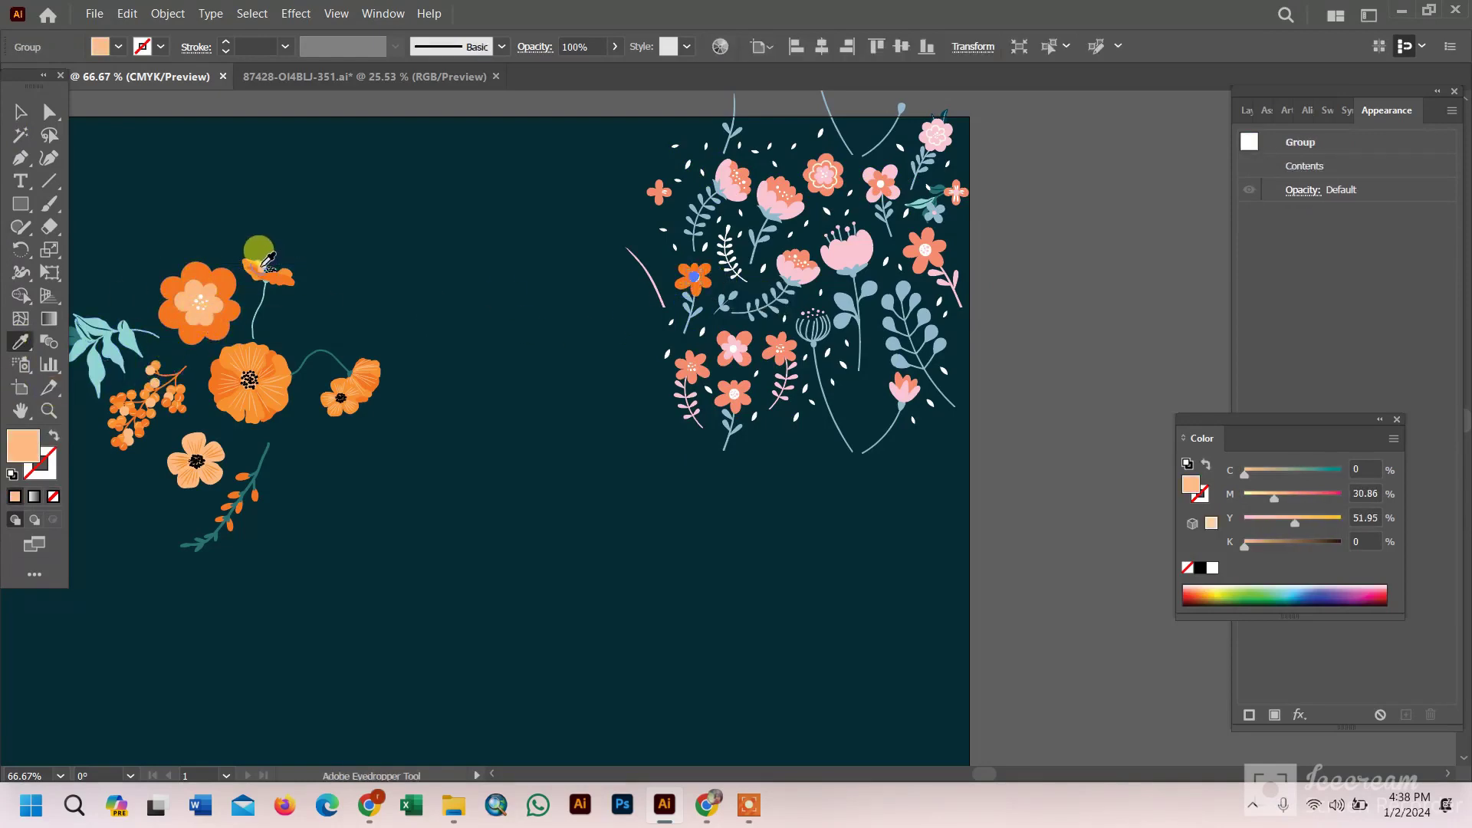
left_click(349, 268)
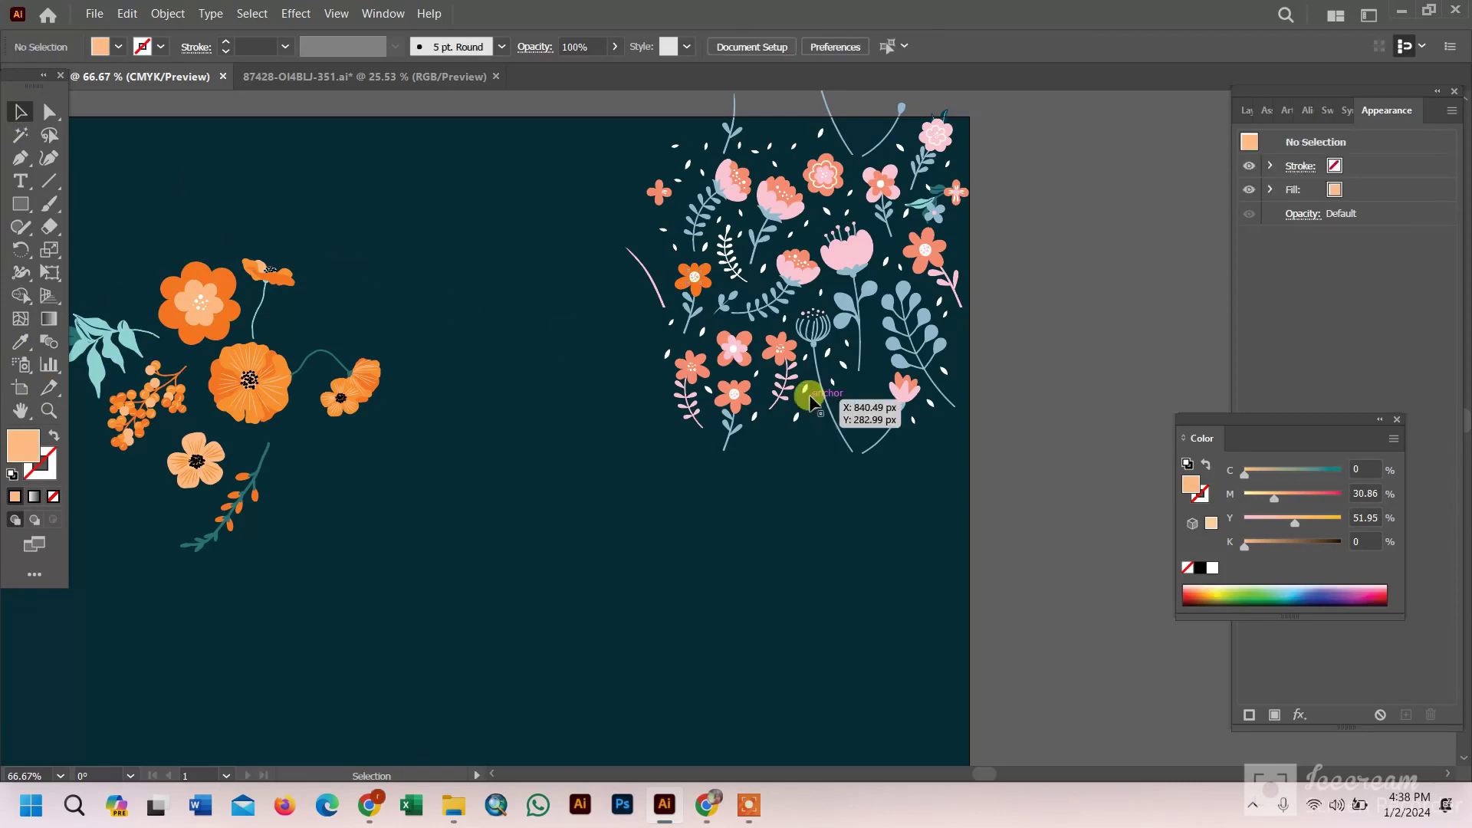
Give the stem under the small flower the sprig's dark teal
left_click(690, 318)
left_click(21, 341)
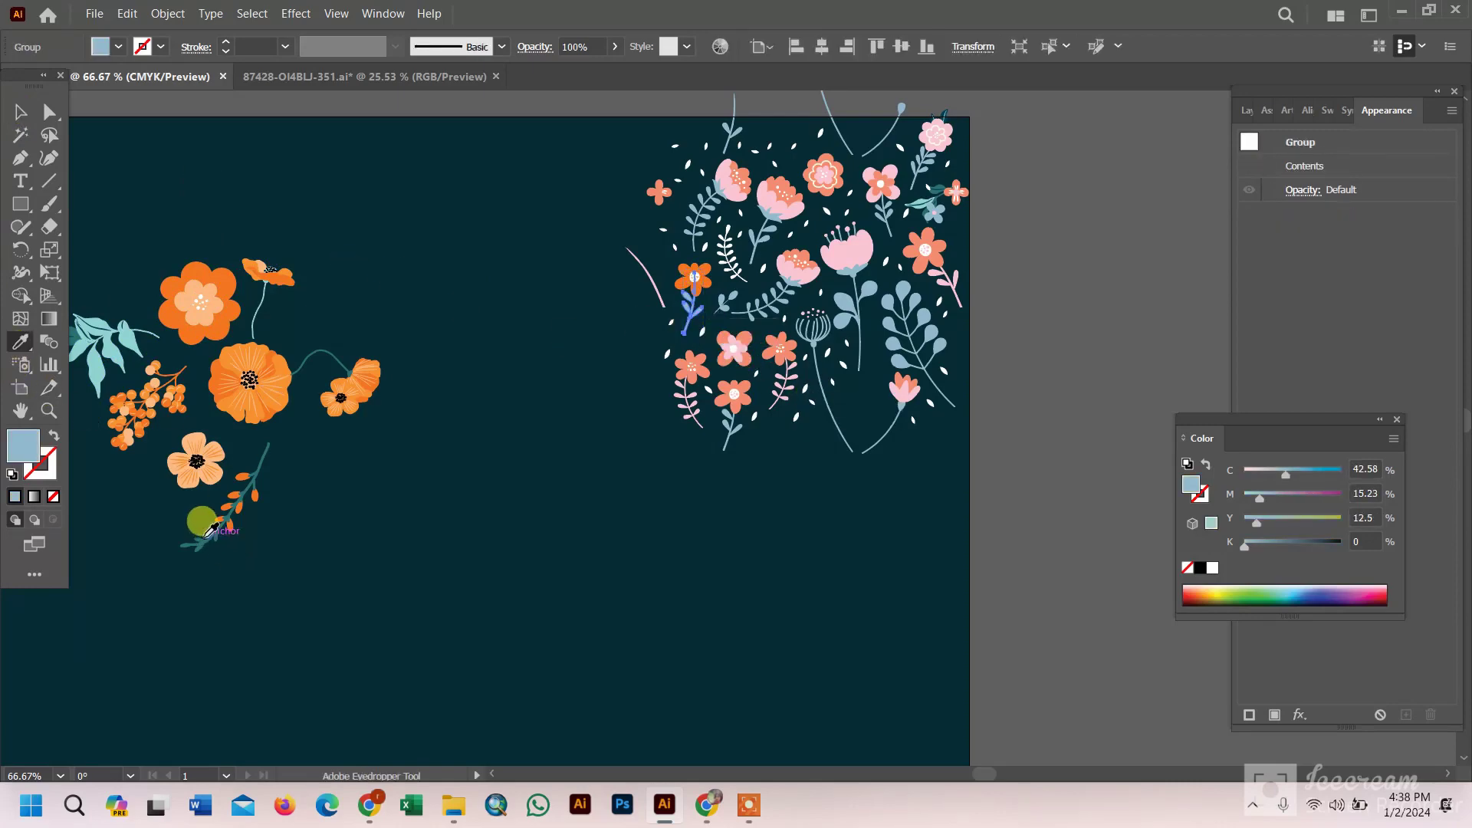
left_click(204, 536)
left_click(21, 112)
left_click(394, 182)
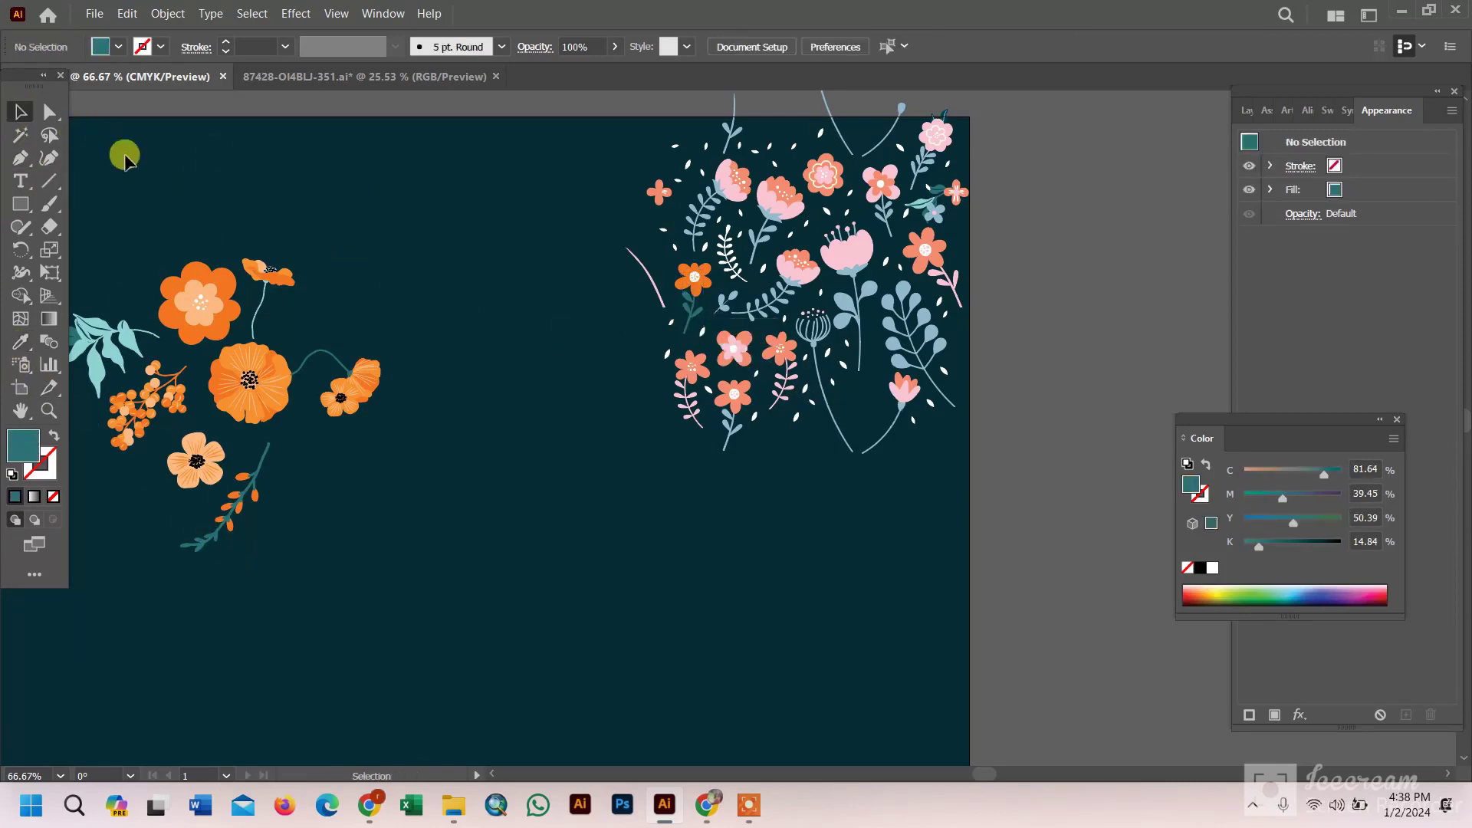
left_click(769, 795)
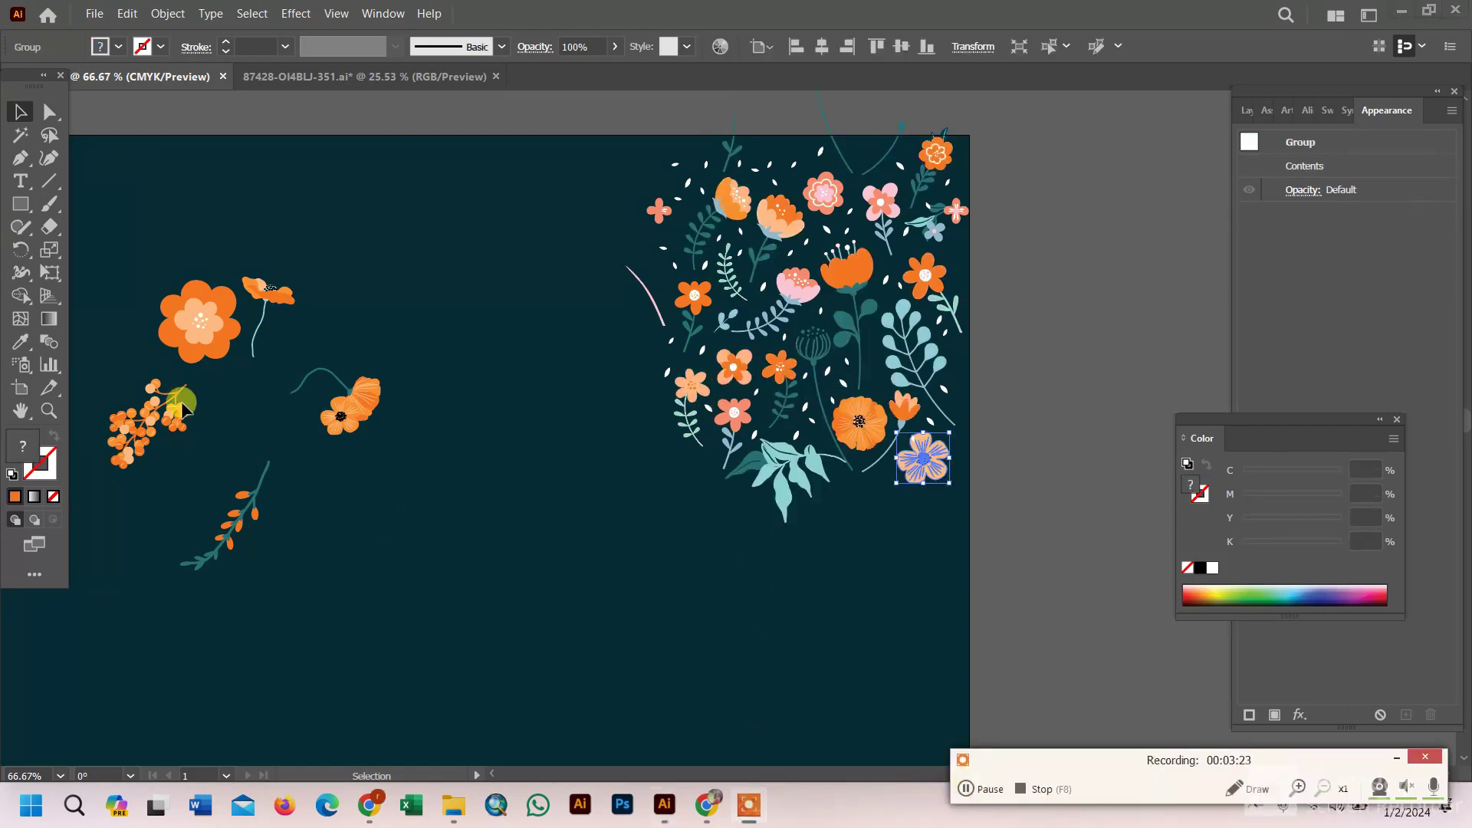
Move the tilted berry cluster, orange flowers and orange poppy into the bouquet
mouse_move(153, 410)
left_mouse_down()
mouse_move(629, 349)
mouse_move(568, 395)
mouse_move(625, 362)
left_mouse_up()
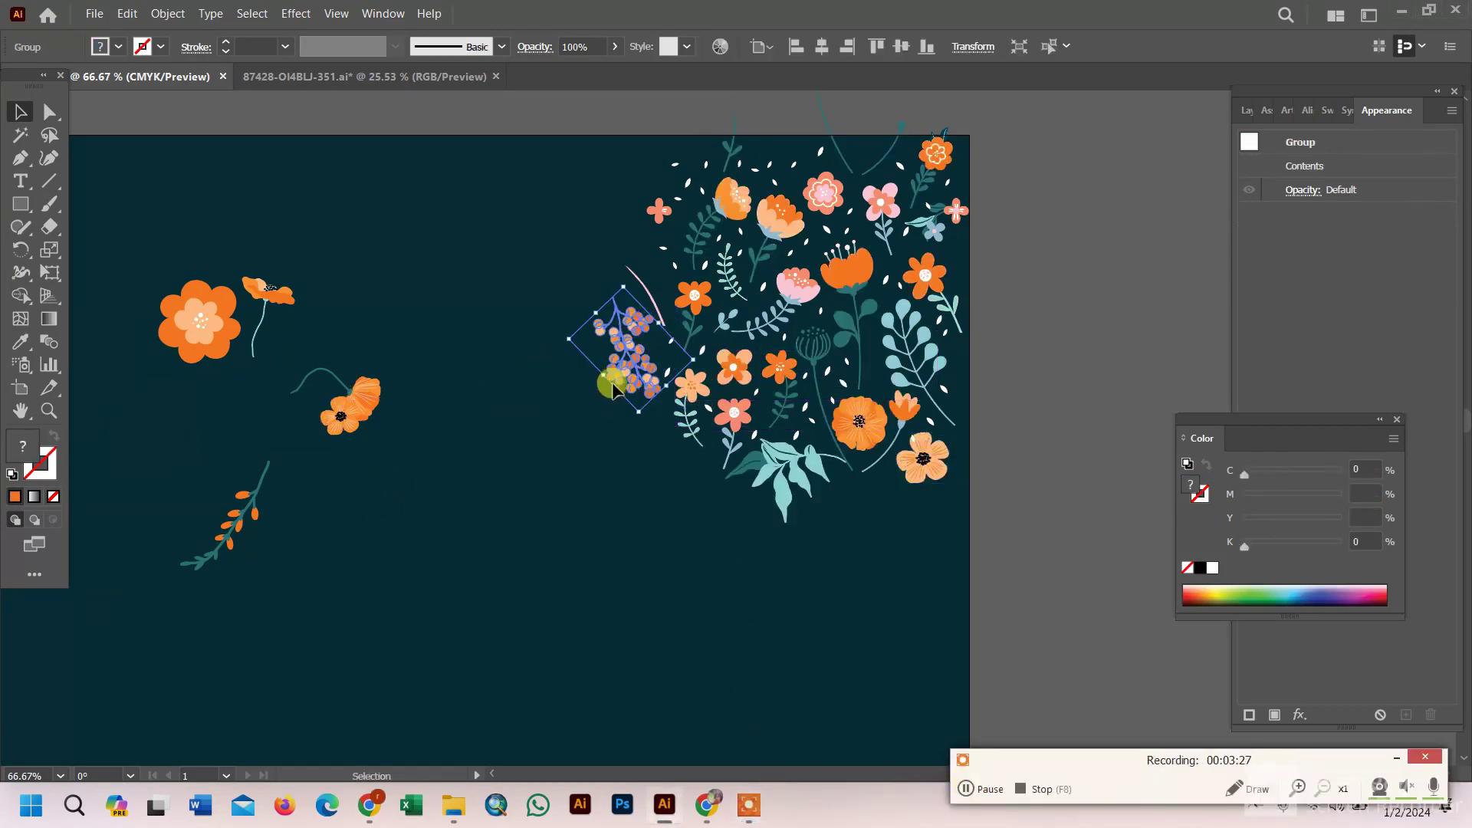
mouse_move(234, 287)
left_mouse_down()
mouse_move(700, 421)
mouse_move(651, 439)
left_mouse_up()
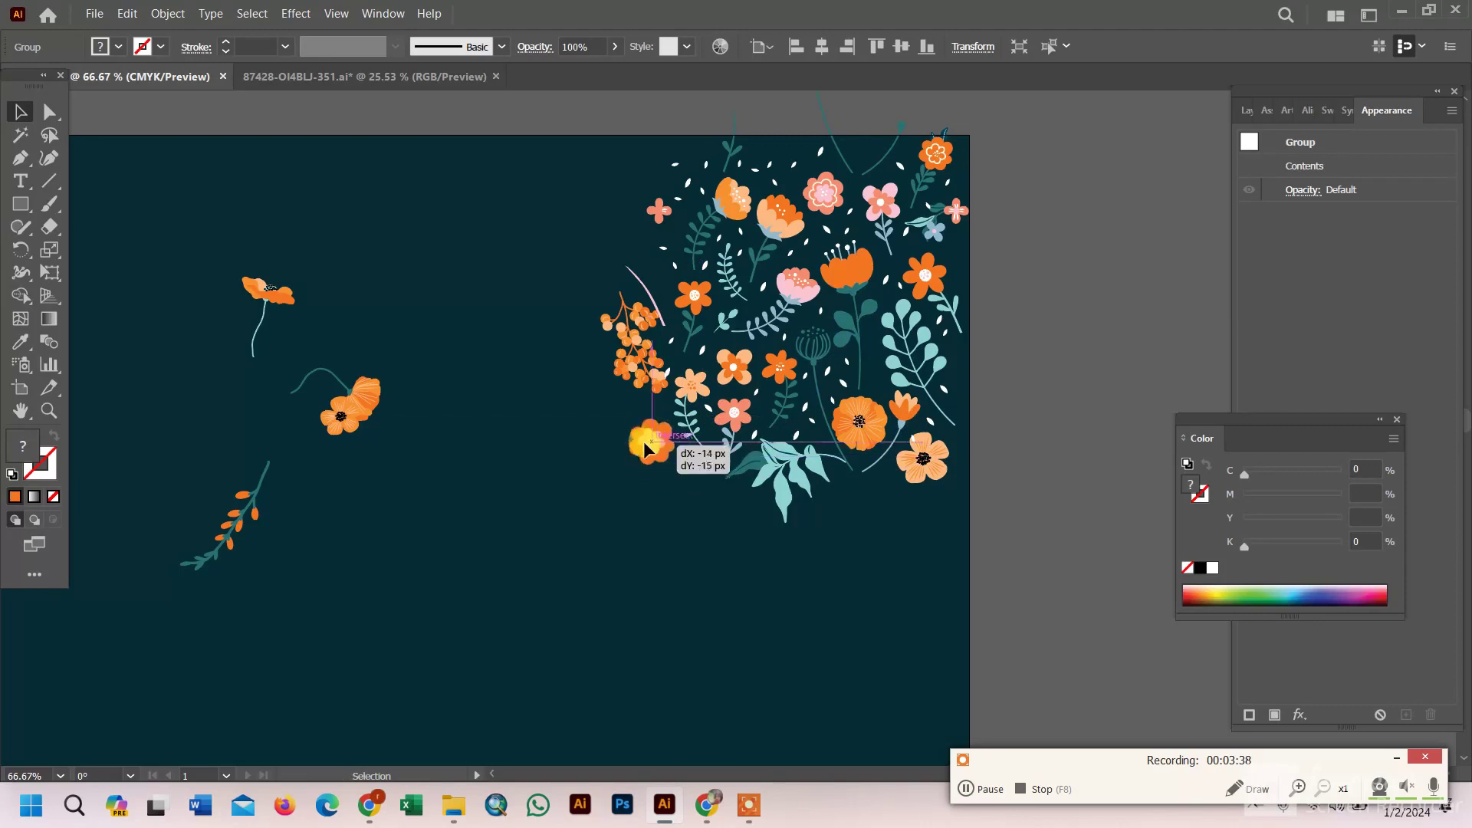
mouse_move(358, 397)
left_mouse_down()
mouse_move(917, 373)
mouse_move(632, 256)
left_mouse_up()
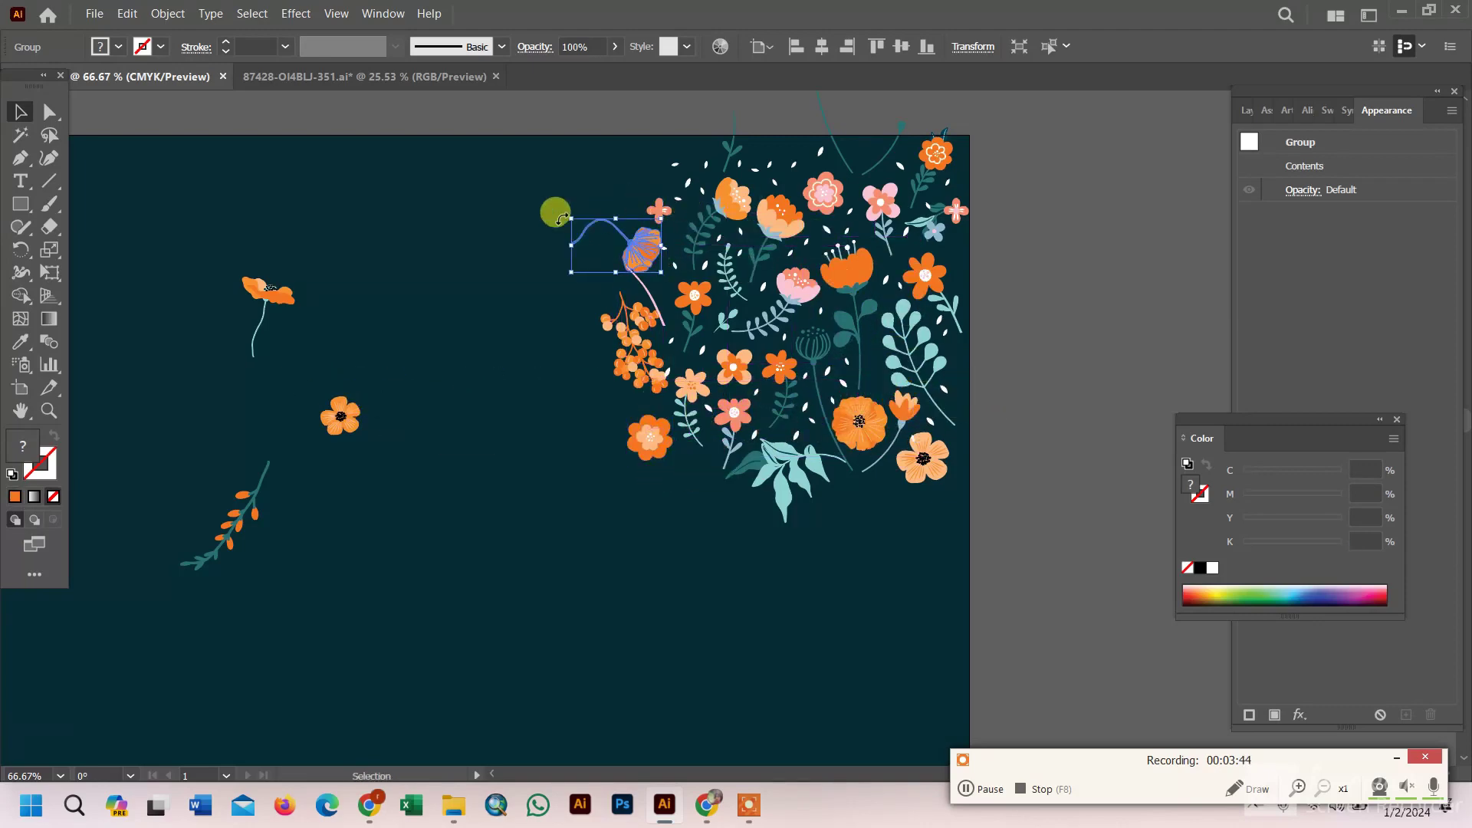
mouse_move(341, 417)
left_mouse_down()
mouse_move(641, 263)
mouse_move(624, 172)
left_mouse_up()
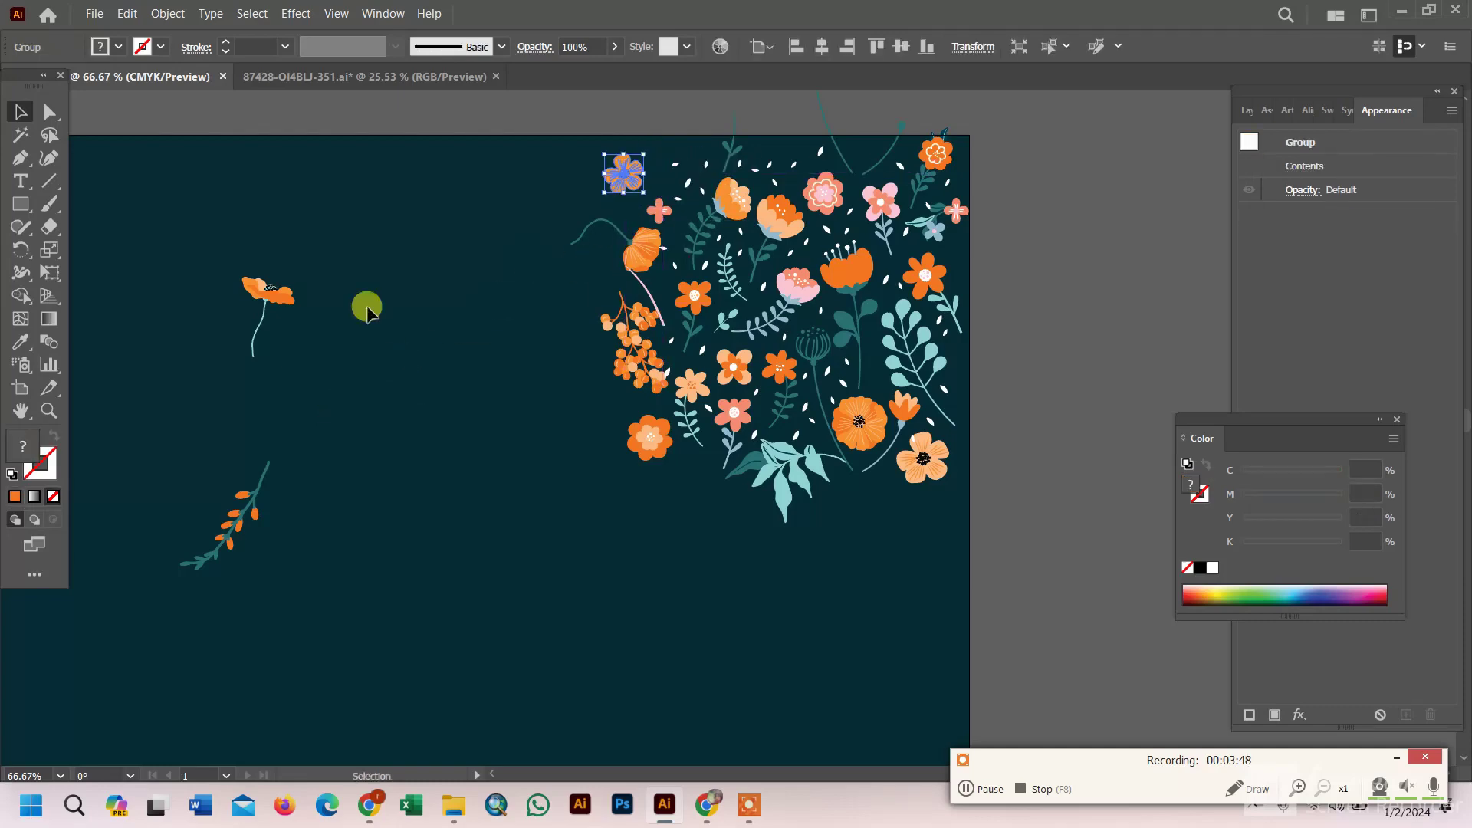
mouse_move(269, 291)
left_mouse_down()
mouse_move(759, 421)
mouse_move(695, 474)
left_mouse_up()
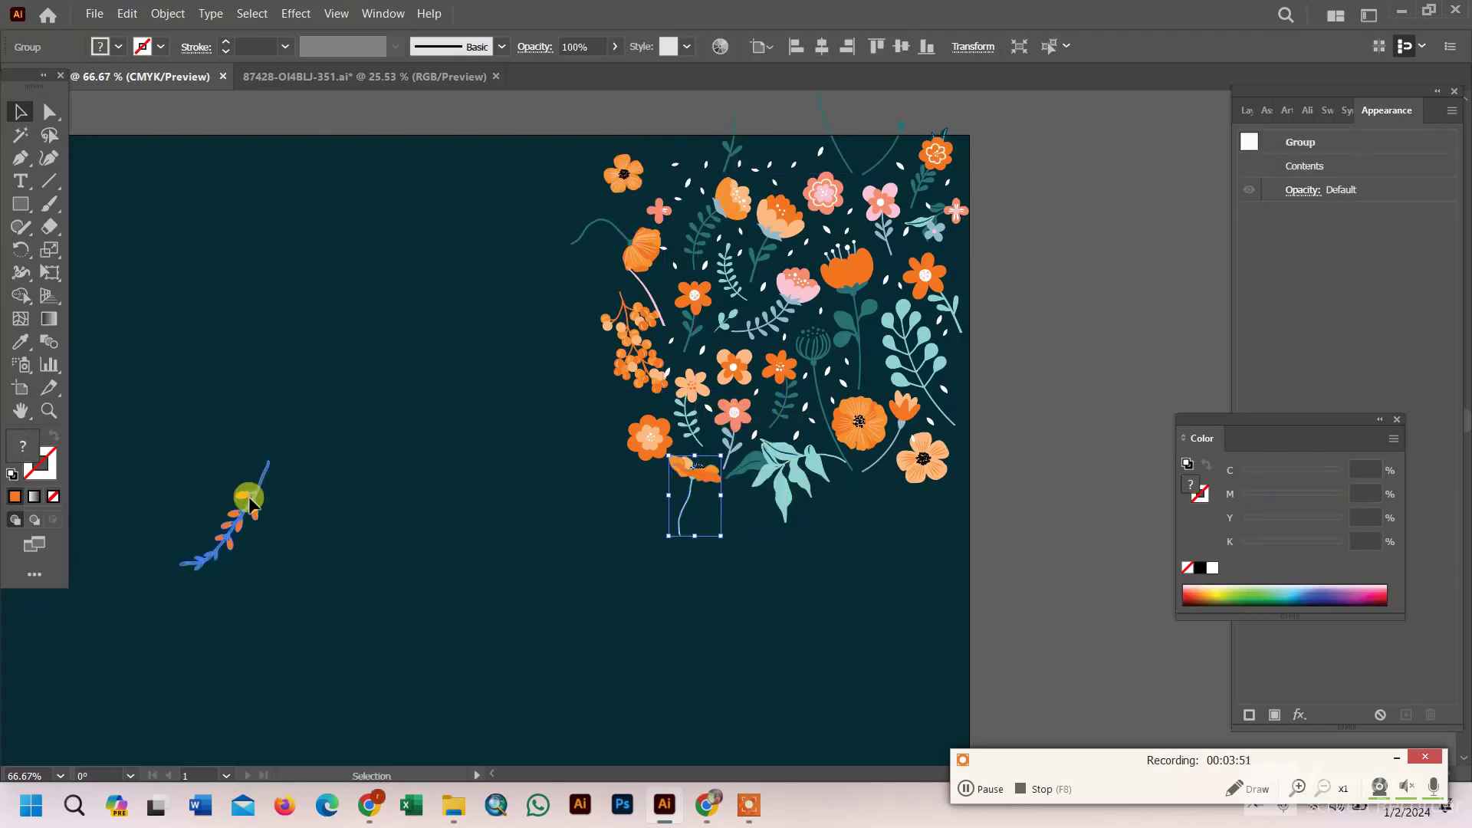
Lay the blue branch flatter below the bouquet and shrink the light-blue leaf cluster
left_click_drag(250, 502, 847, 493)
mouse_move(897, 535)
left_mouse_down()
mouse_move(849, 558)
mouse_move(854, 516)
left_mouse_up()
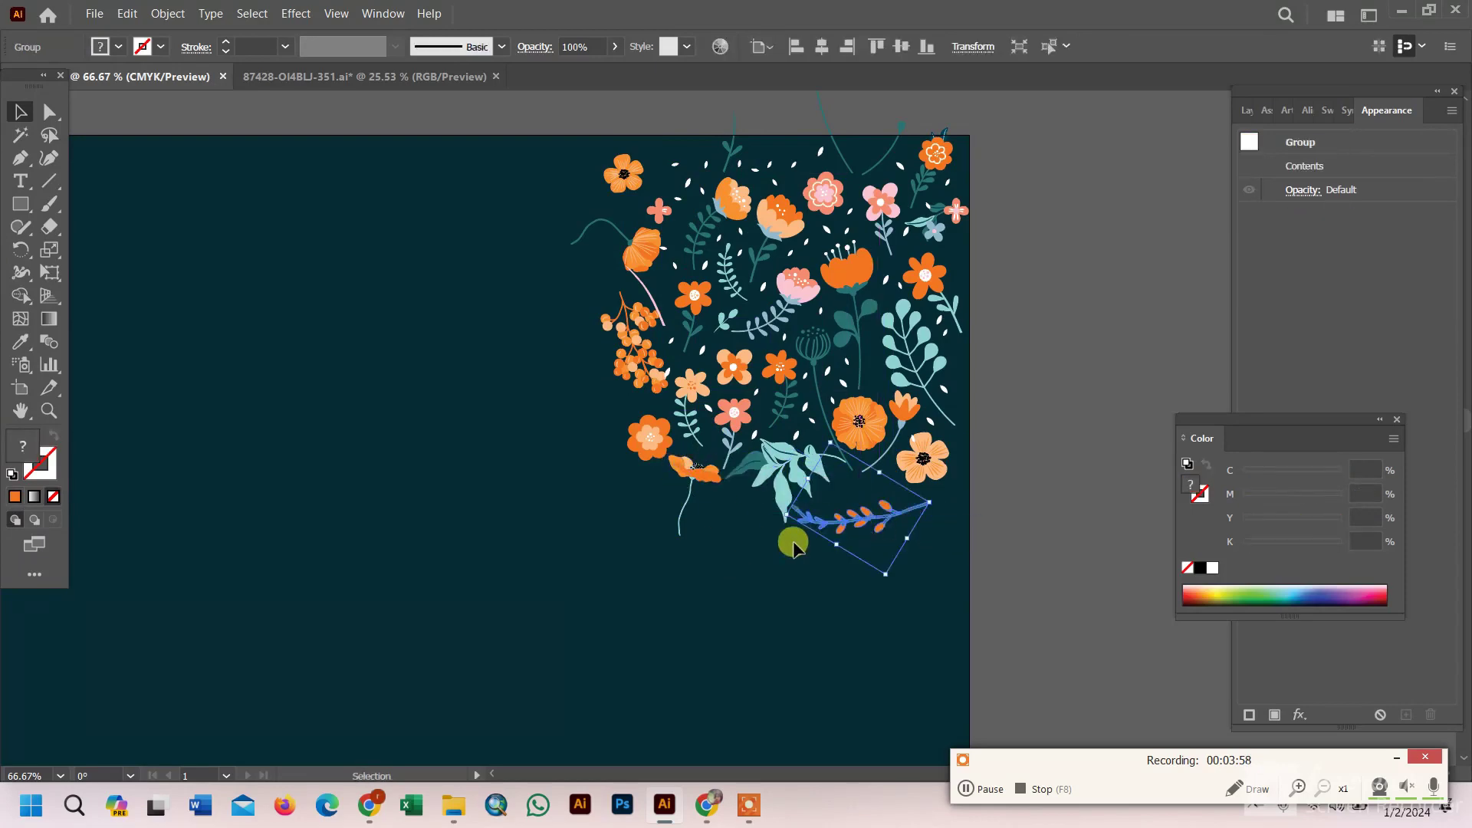
left_click(766, 485)
left_click_drag(846, 440, 833, 444)
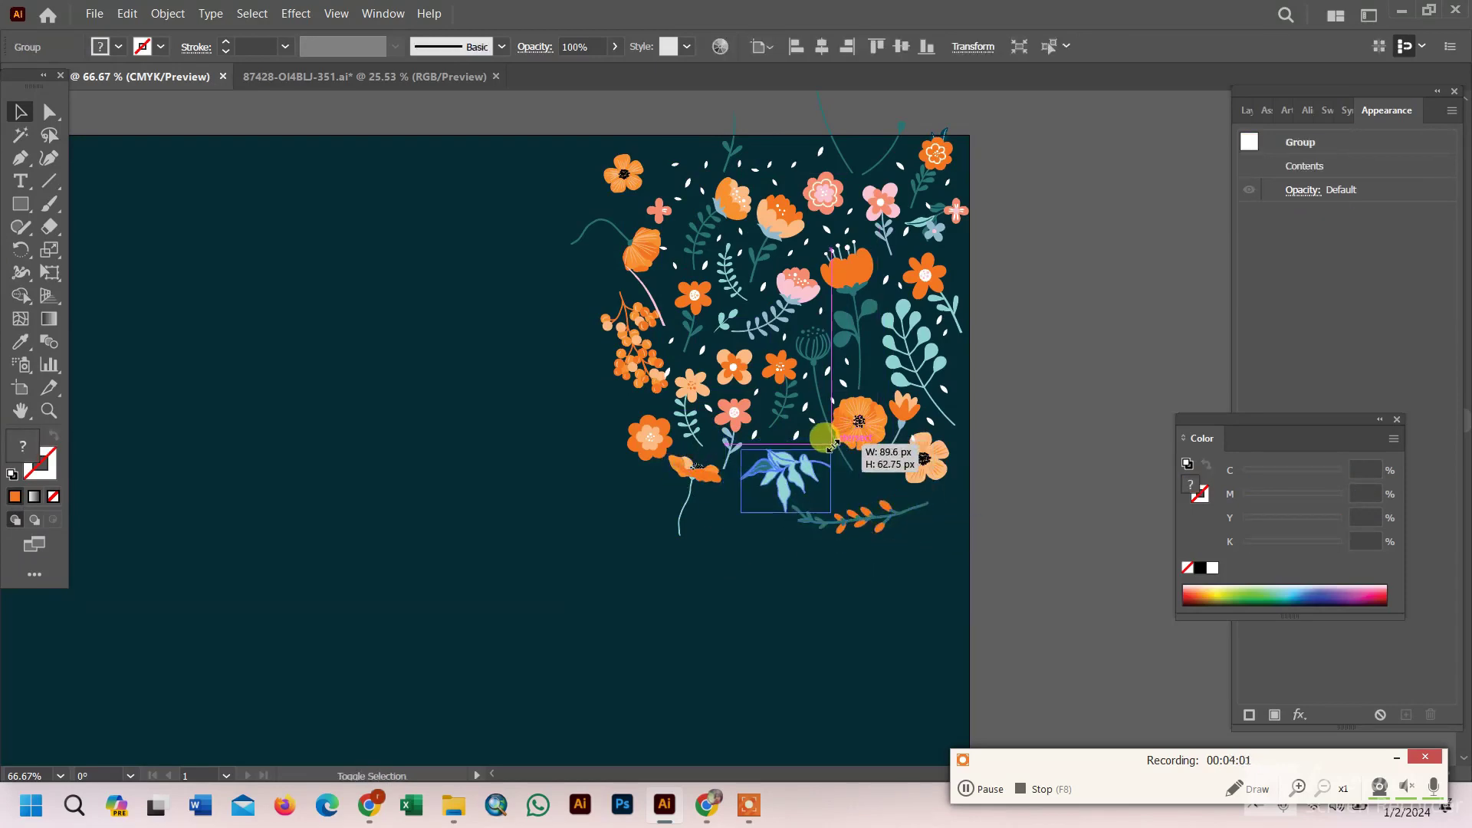
left_click(463, 408)
Recolour the pink flower group with sampled orange
scroll(638, 268, "up", 2)
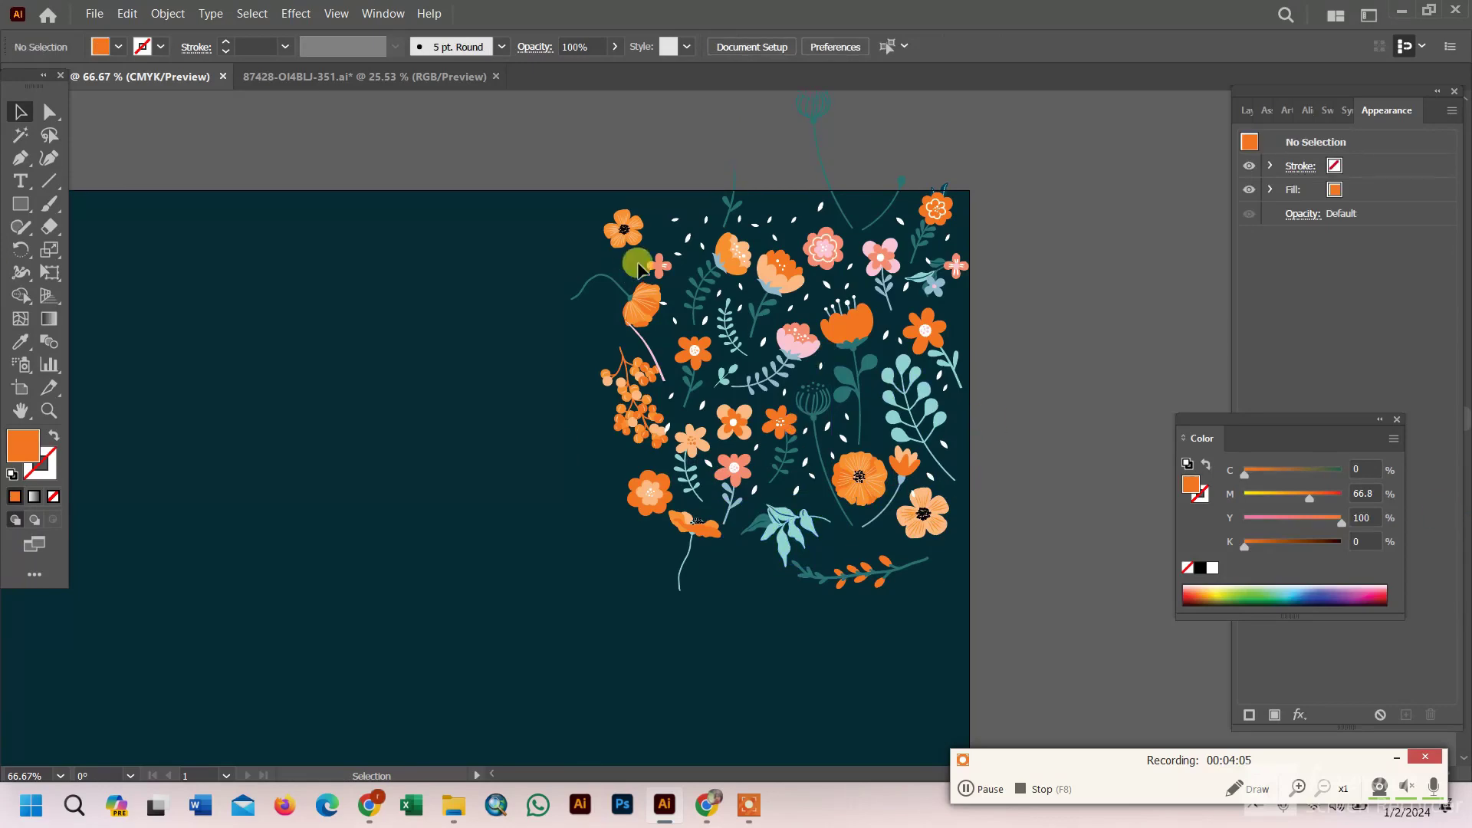
right_click(874, 260)
left_click(997, 371)
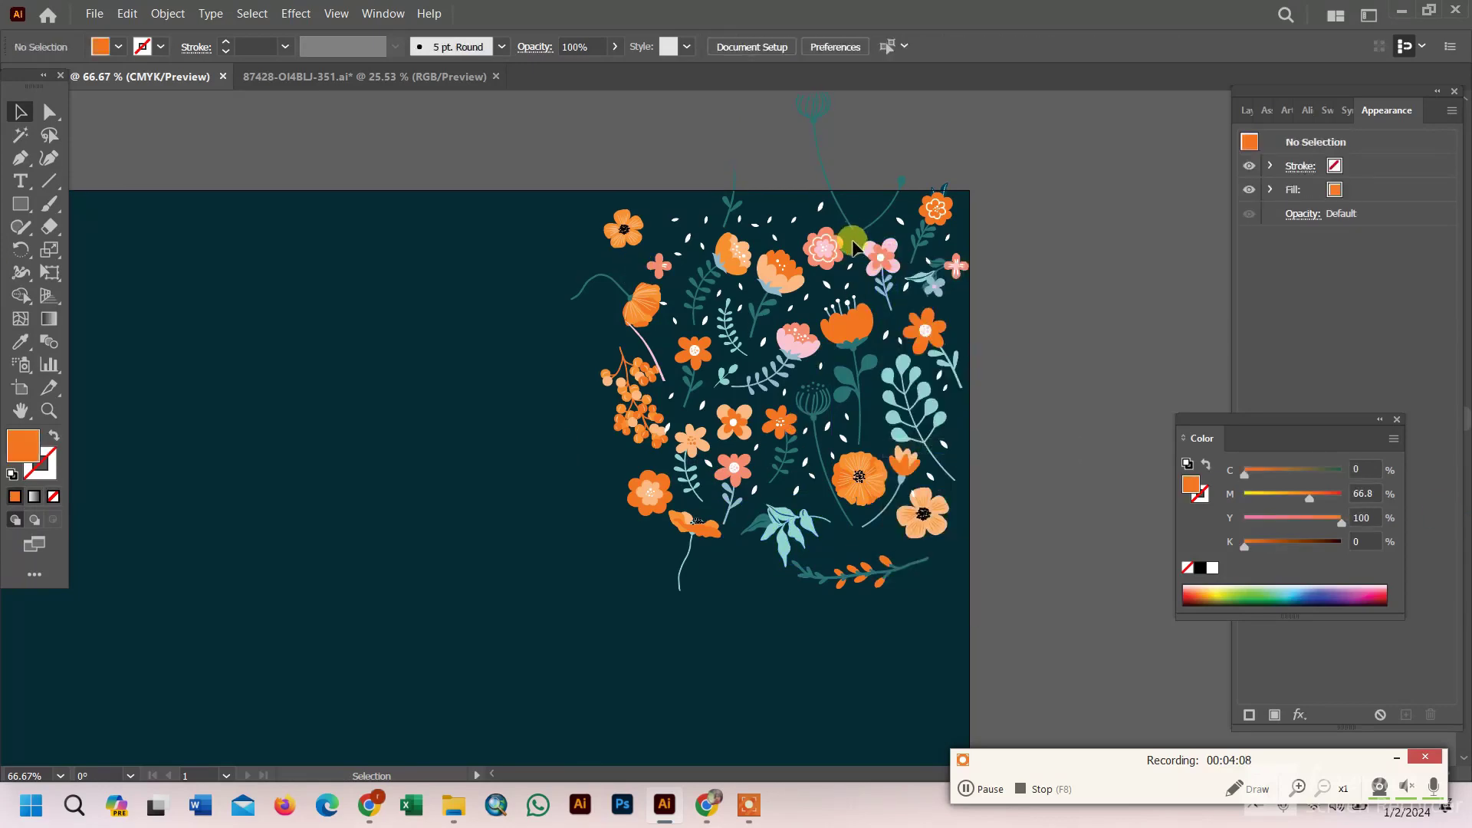
left_click(880, 247)
left_click(20, 341)
left_click(620, 210)
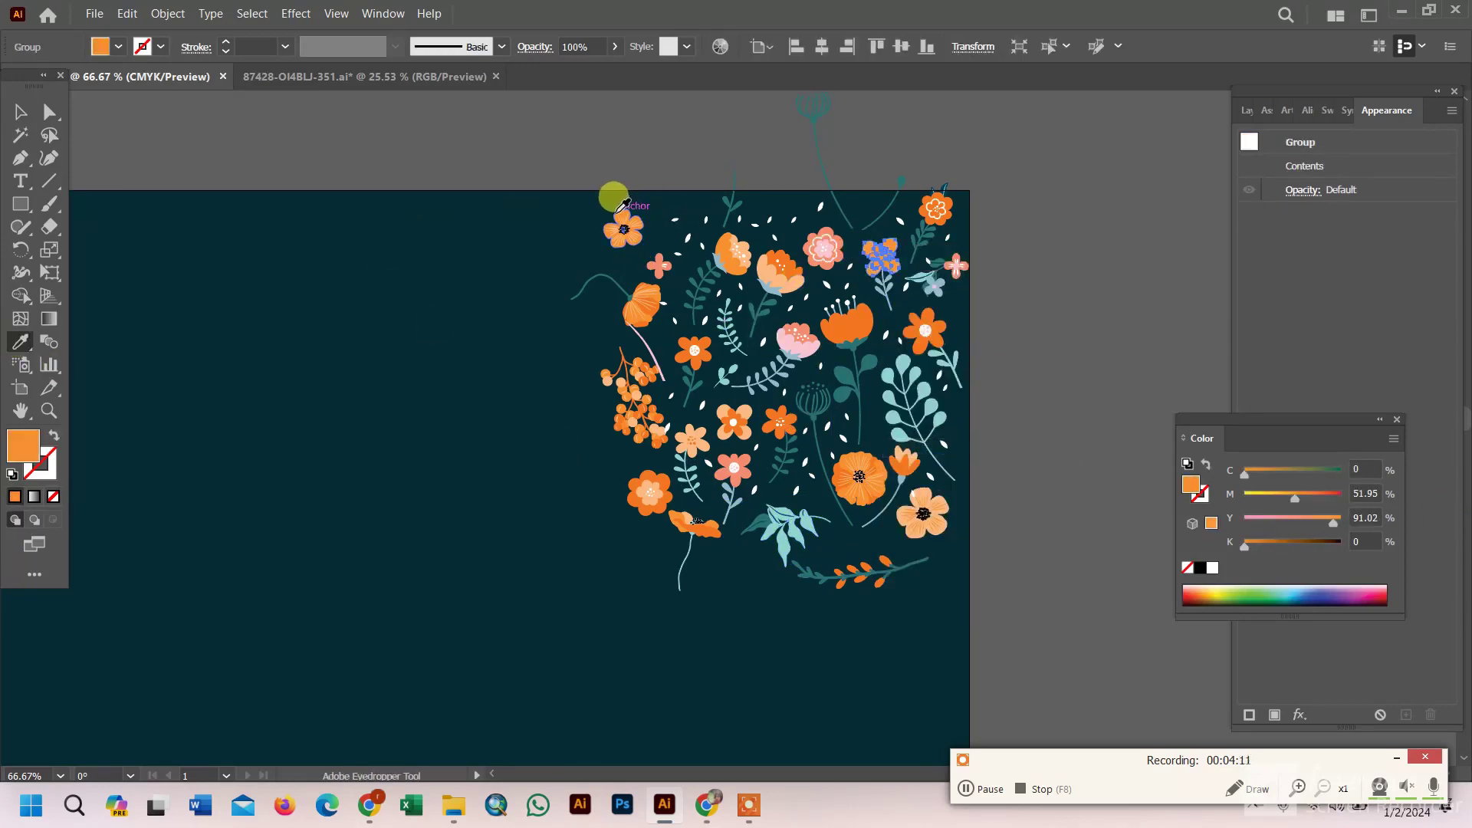
left_click(11, 113)
left_click(1130, 253)
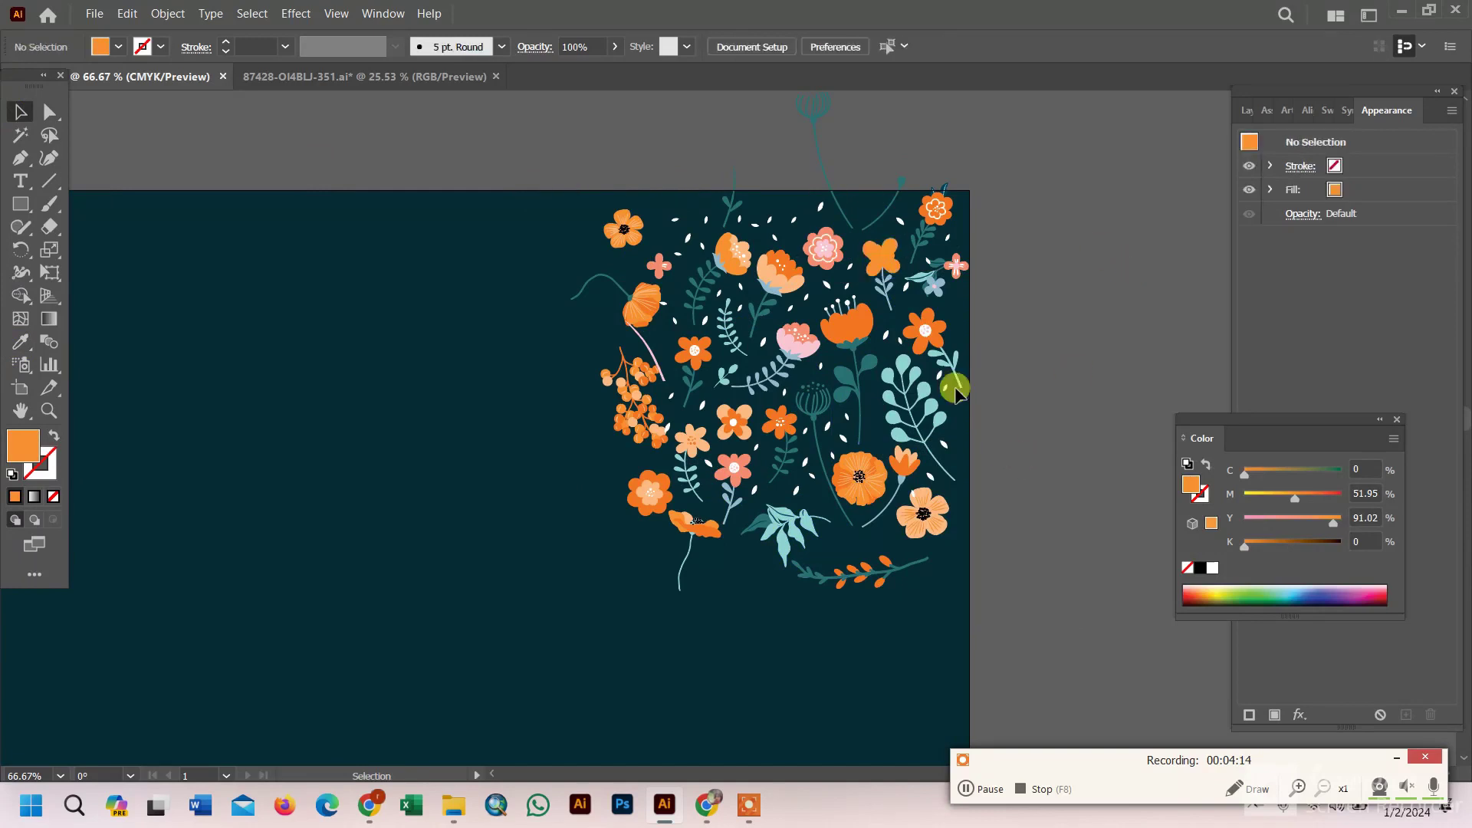
Shift the orange flower, pink flower and berry cluster slightly lower
left_click(896, 236)
right_click(888, 302)
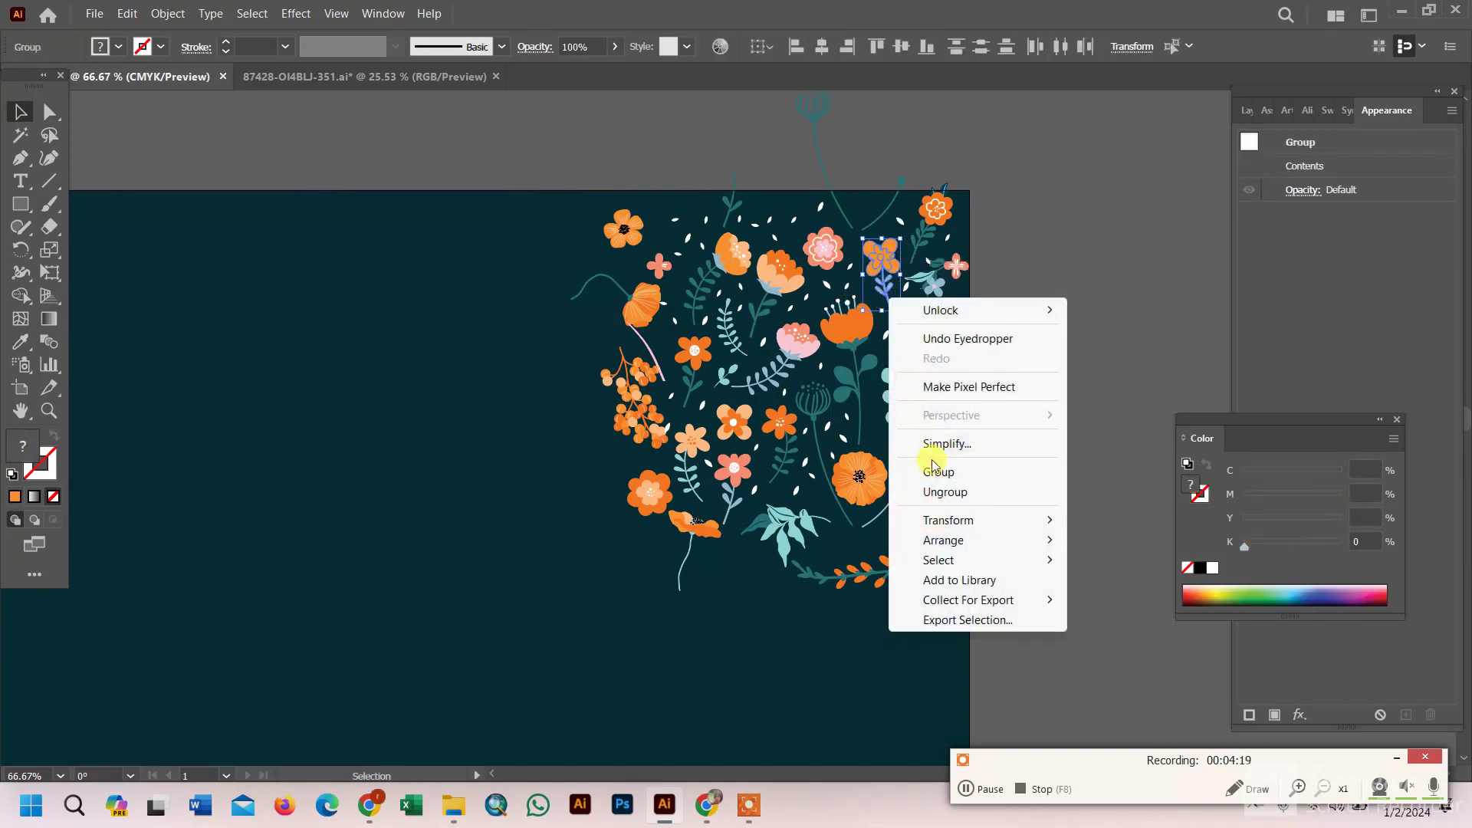
left_click(1065, 334)
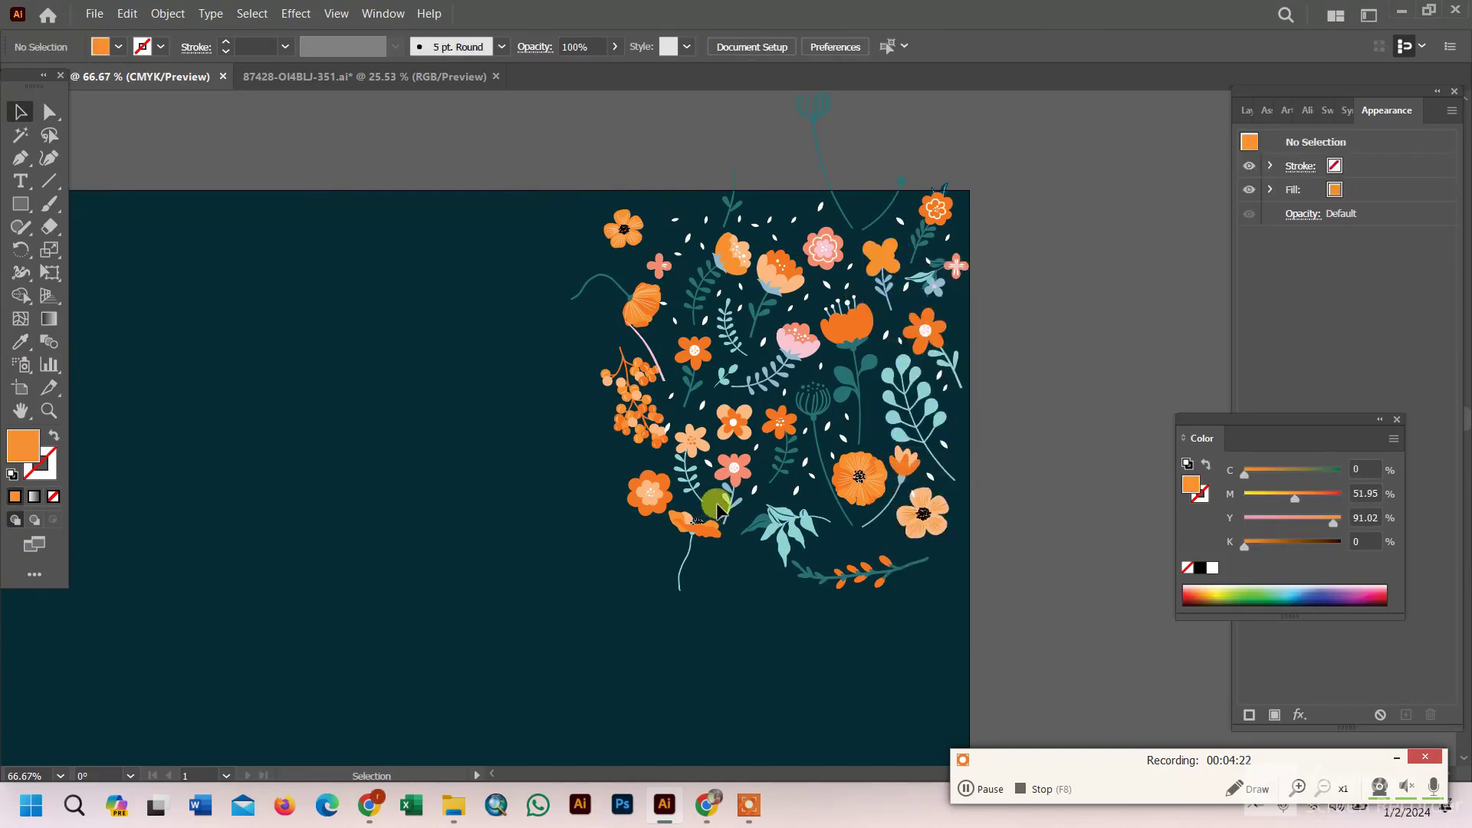
left_click_drag(693, 525, 685, 549)
mouse_move(733, 469)
left_mouse_down()
mouse_move(729, 495)
mouse_move(670, 509)
left_mouse_up()
left_click_drag(648, 320, 637, 347)
Turn the small top flower orange, nudge the flowers, and zoom out to the artboard
left_click(21, 341)
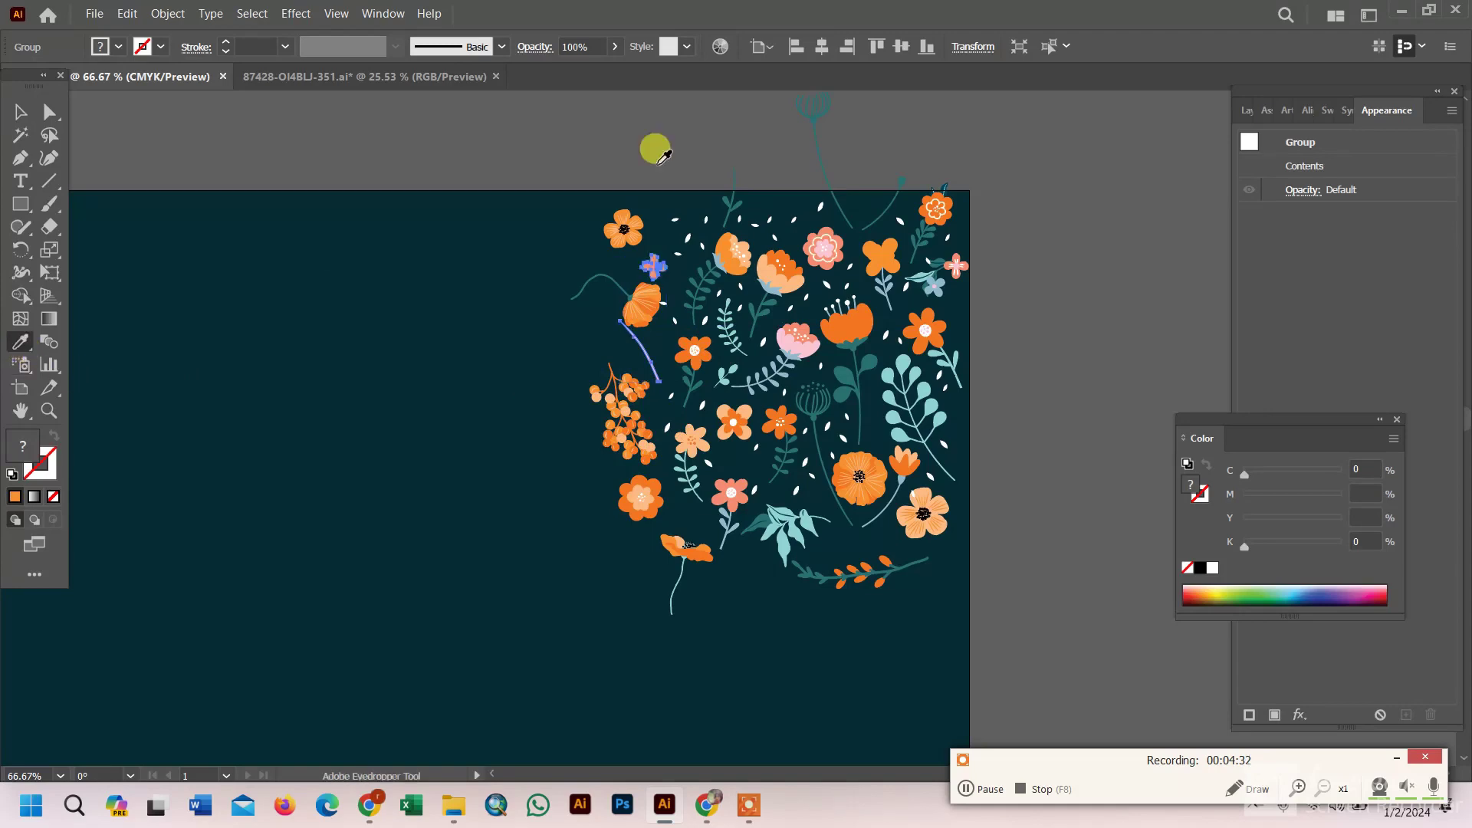
left_click(791, 253)
left_click(13, 114)
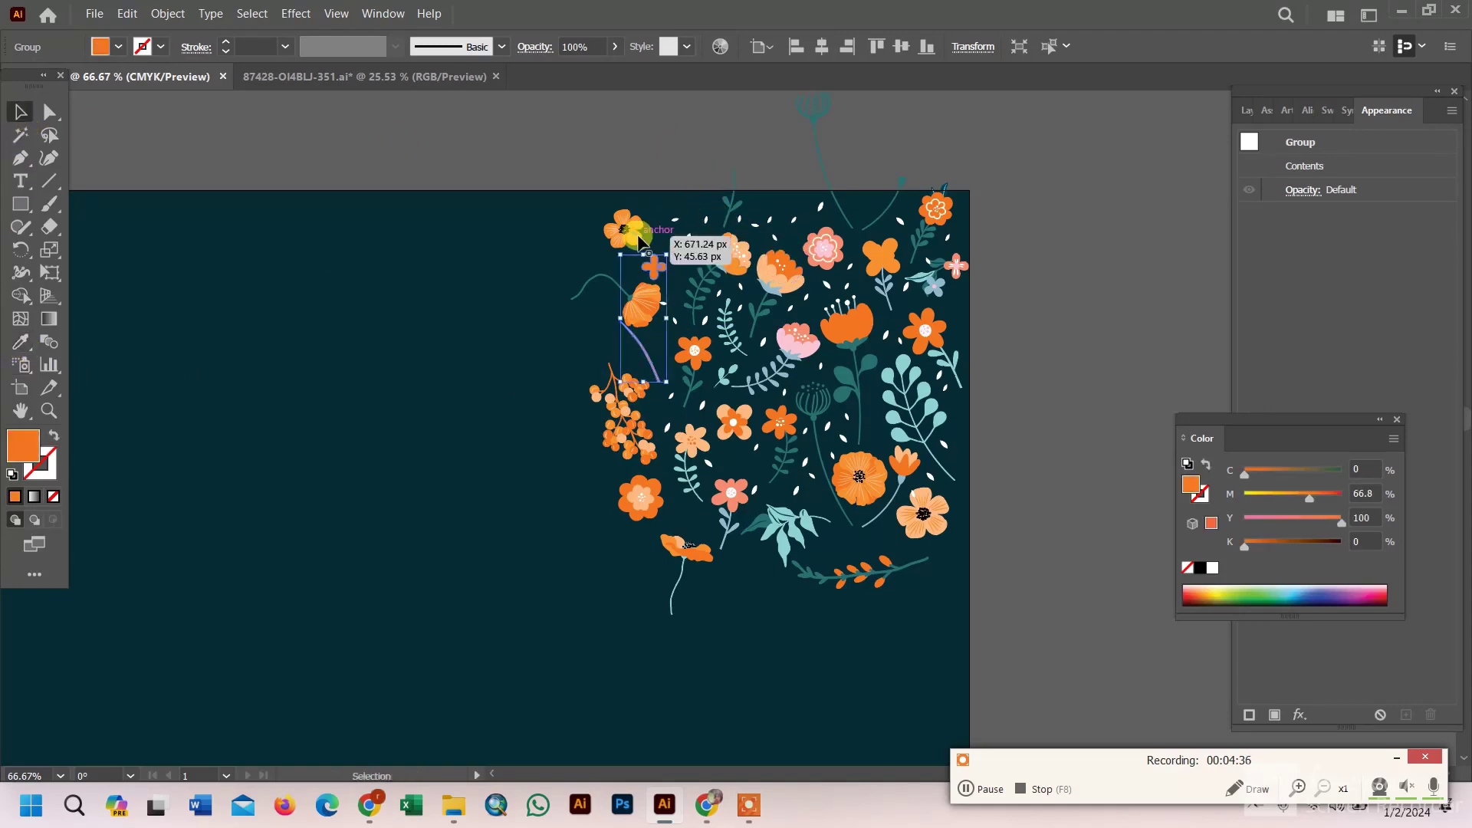
left_click_drag(651, 264, 636, 230)
left_click(986, 717)
key("ctrl+minus")
key("ctrl+minus")
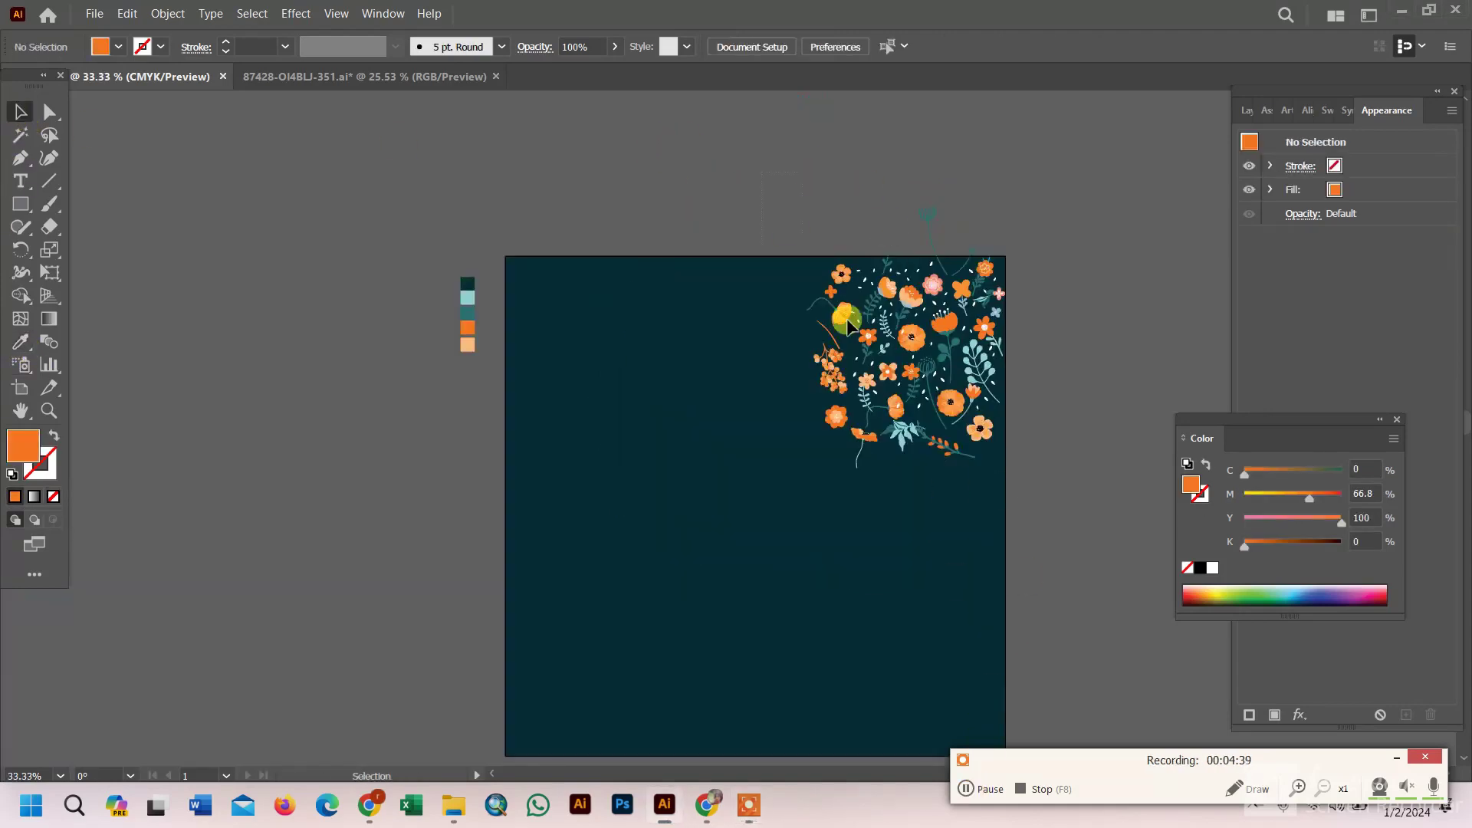
Group the flower cluster, move it to the artboard's centre-left, then ungroup it
left_click_drag(848, 324, 981, 453)
left_click_drag(944, 320, 745, 444)
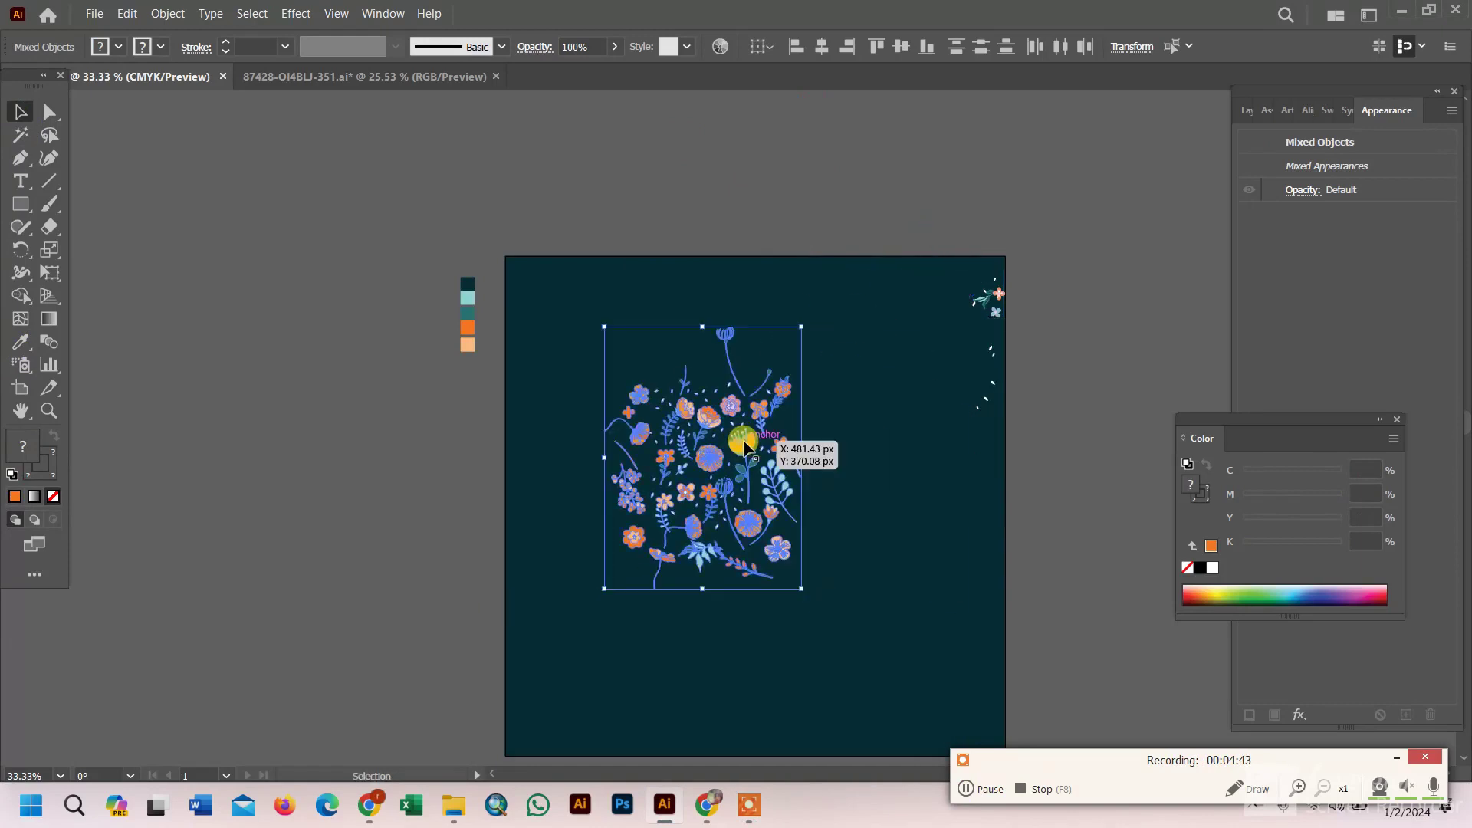
key("ctrl+z")
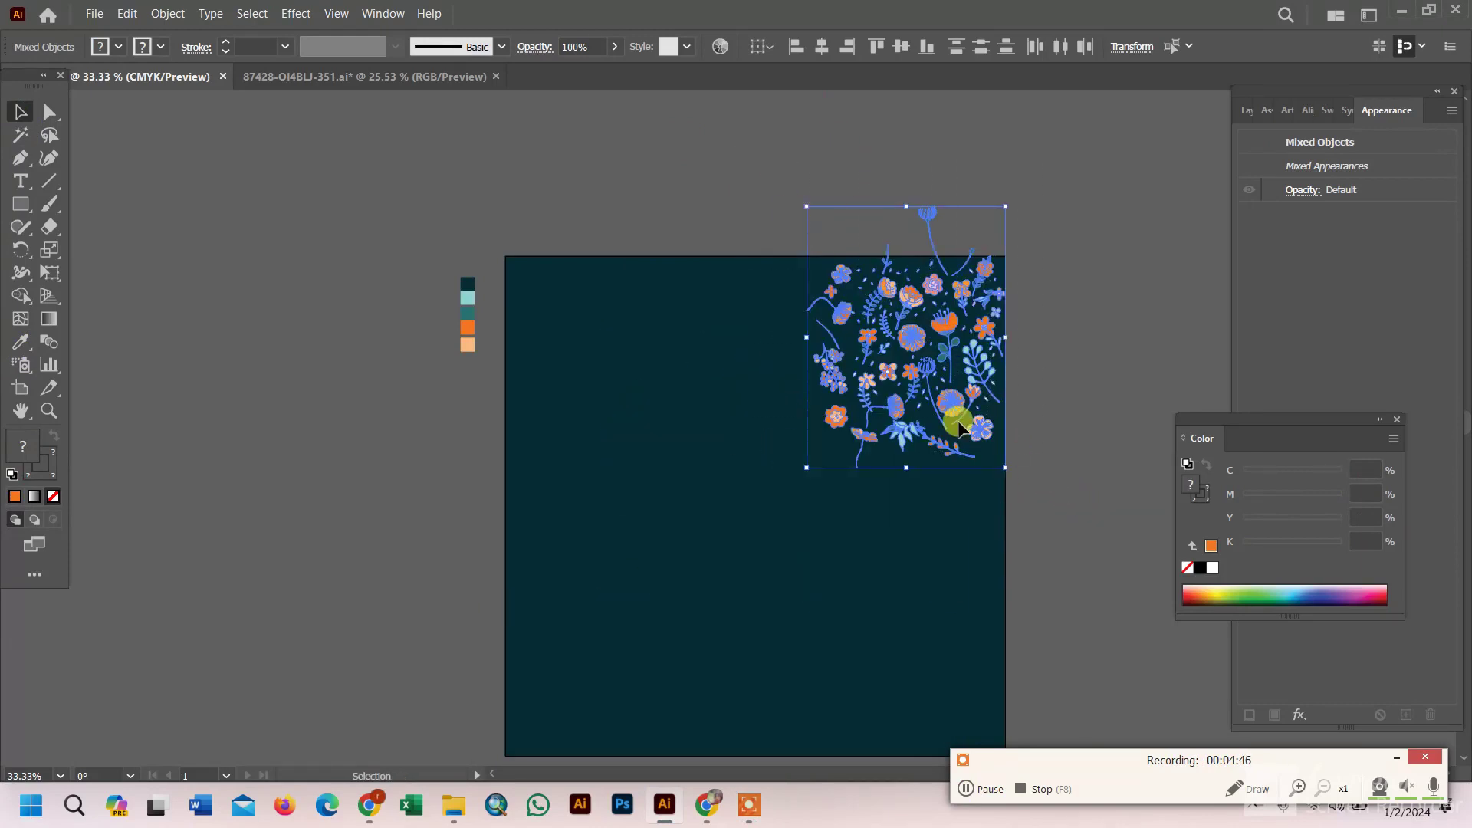
right_click(960, 427)
left_click(1011, 596)
left_click_drag(943, 319, 657, 408)
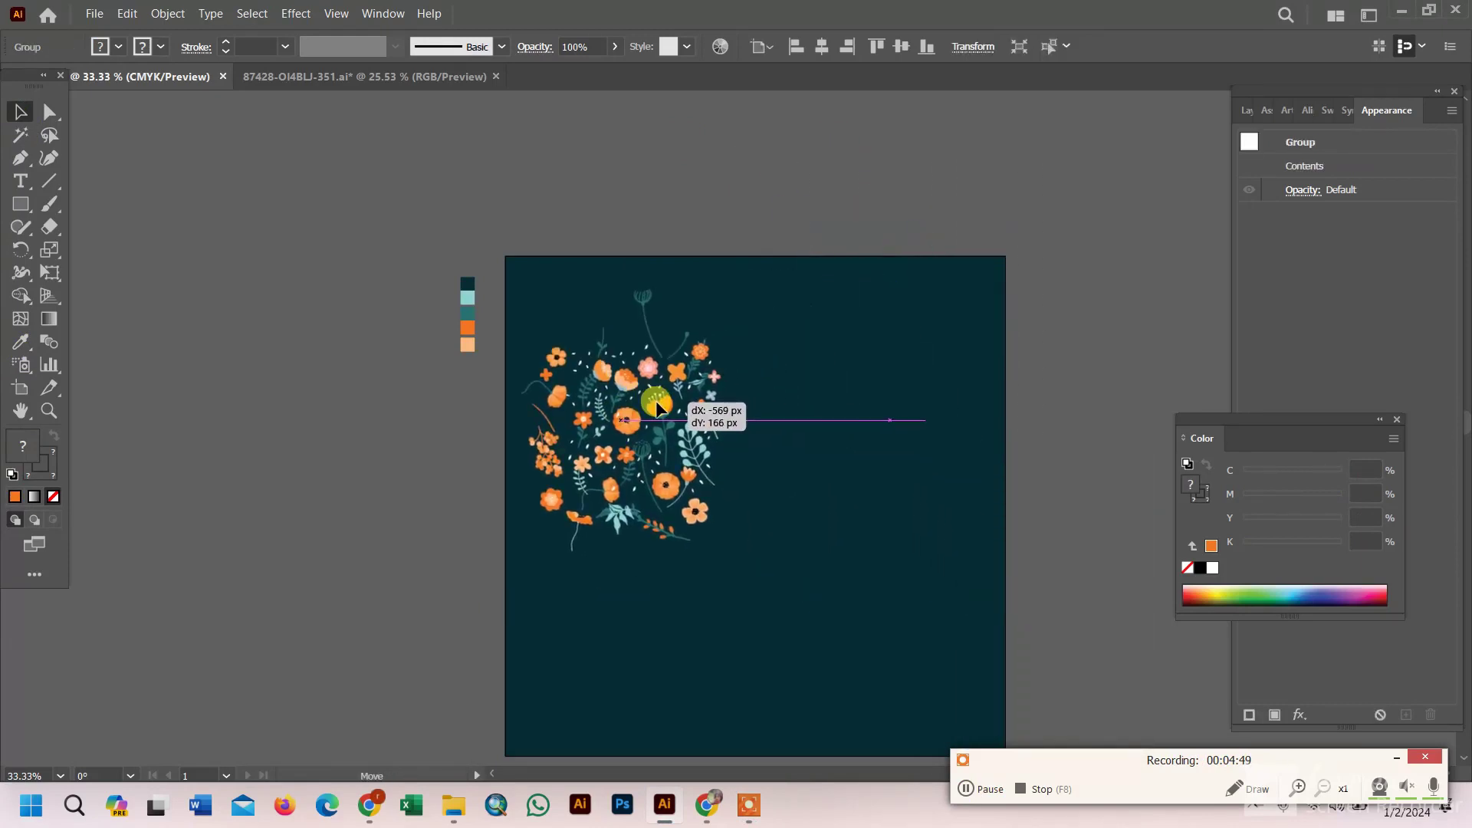
right_click(642, 389)
left_click(680, 585)
Delete the stray stem piece above the cluster
left_click(710, 232)
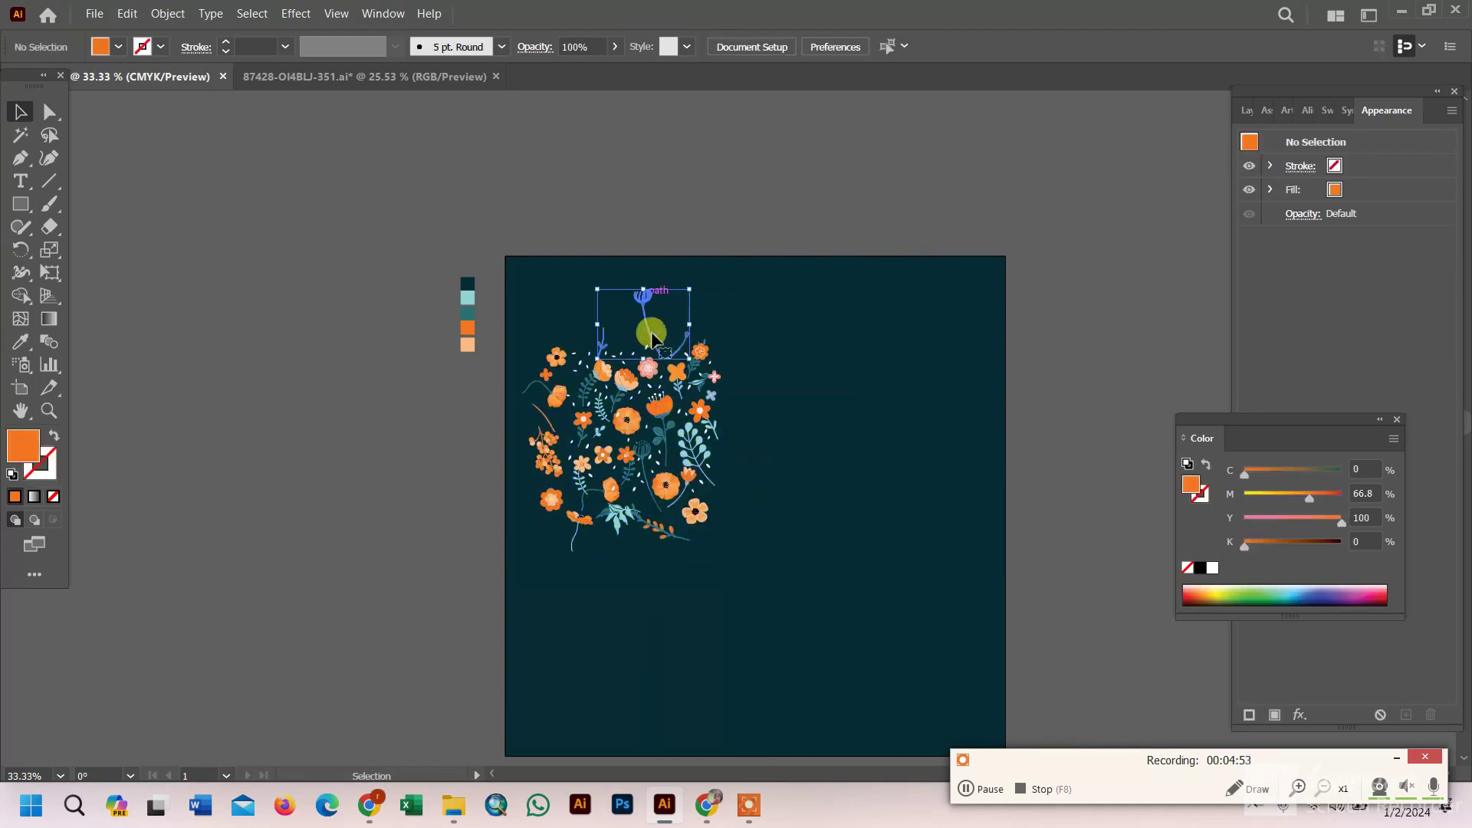
left_click(652, 337)
mouse_move(698, 364)
left_mouse_down()
mouse_move(669, 264)
mouse_move(378, 224)
left_mouse_up()
key("Delete")
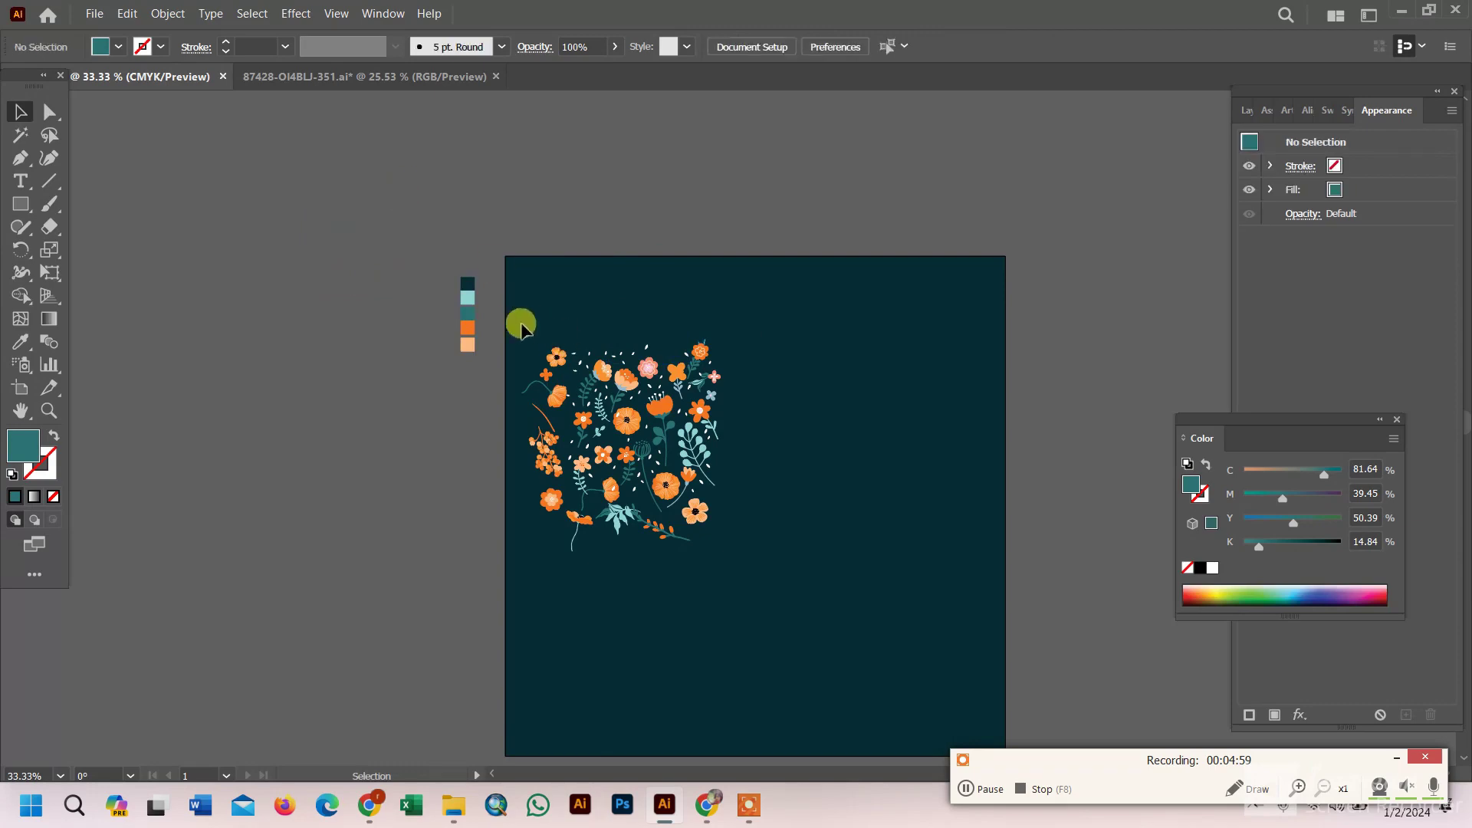
Make a repeating pattern from the whole cluster via Pattern Options
left_click_drag(522, 328, 702, 498)
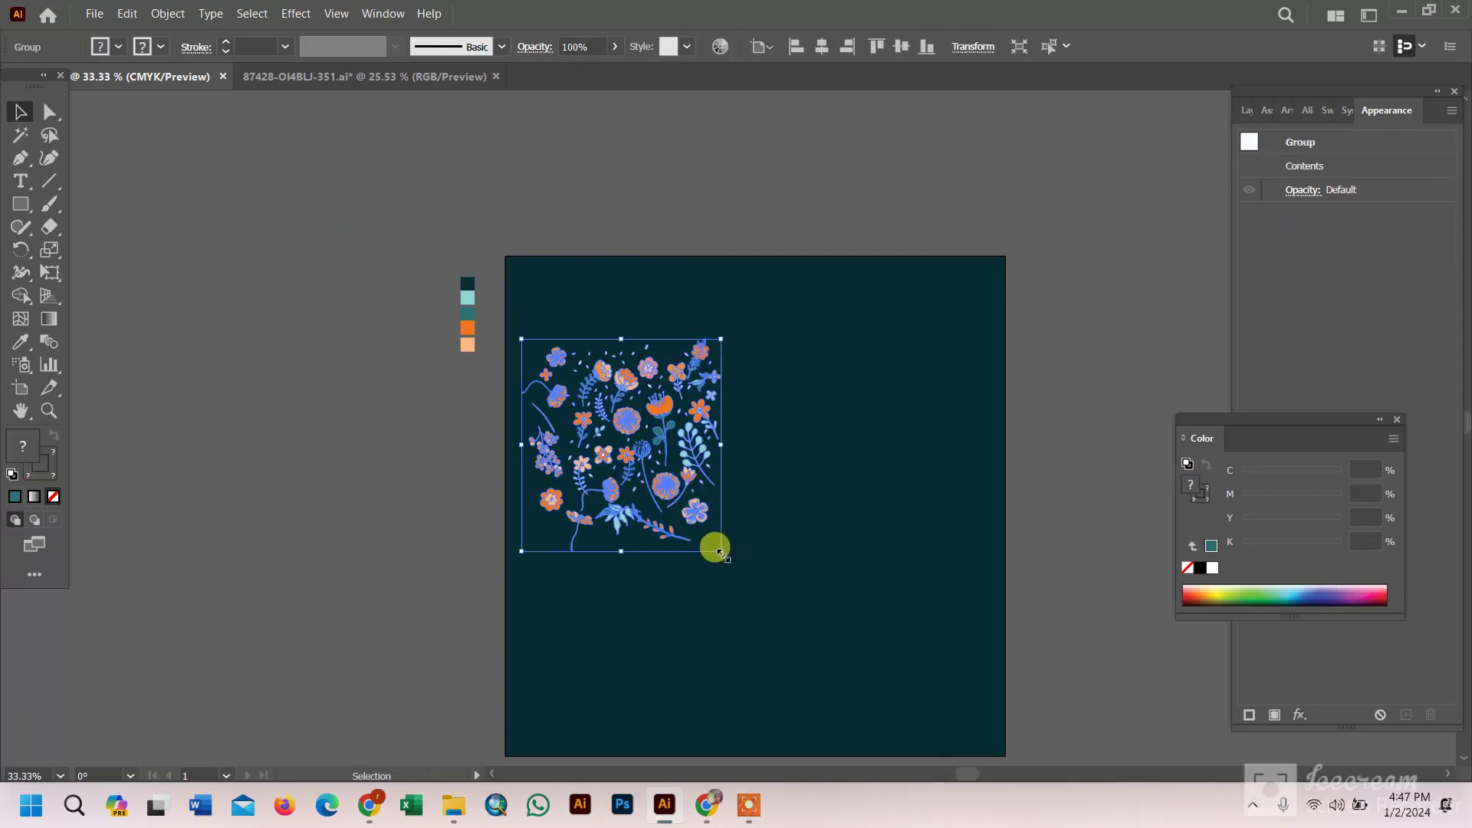
left_click(383, 13)
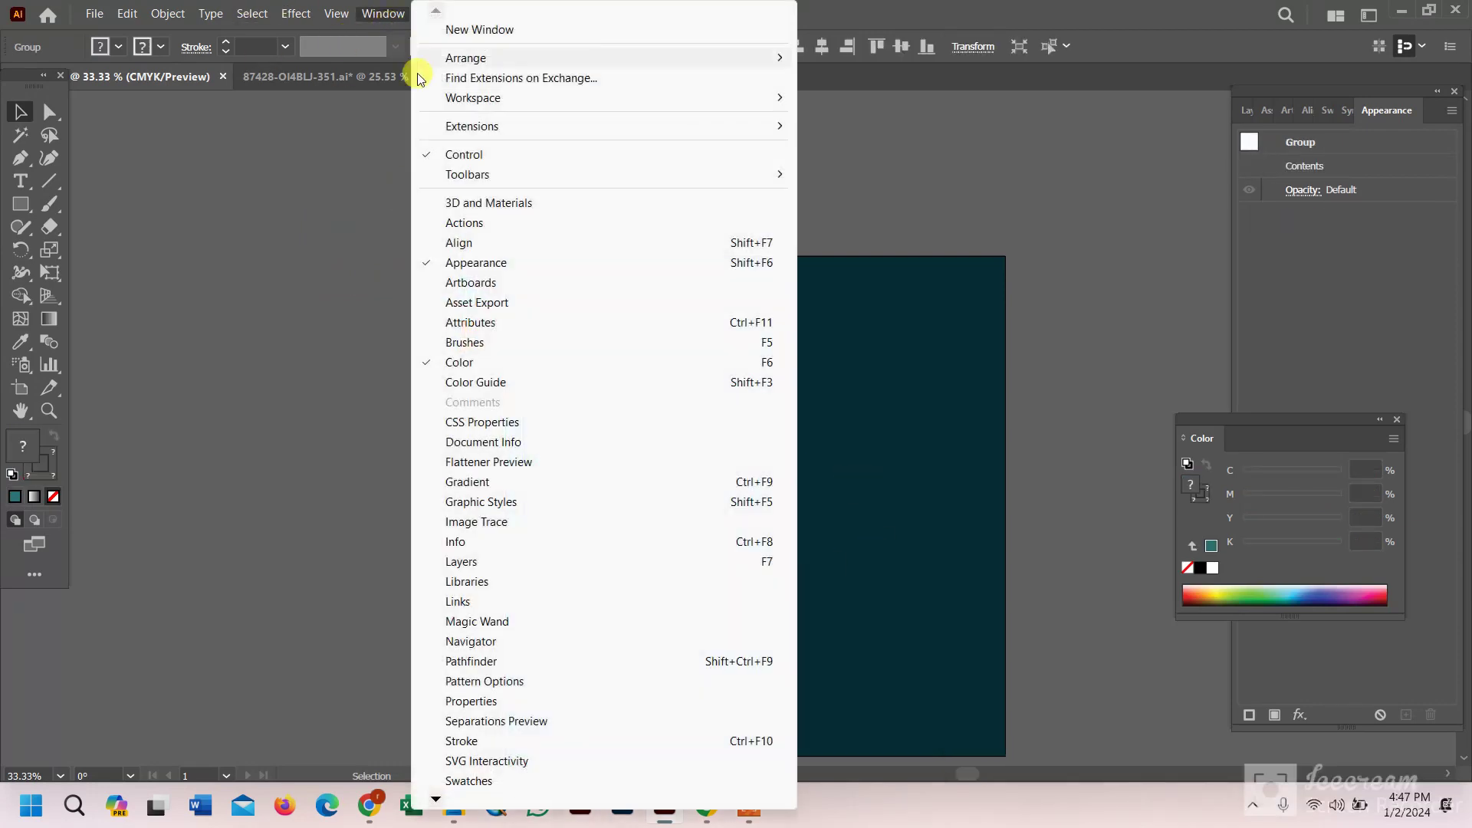
left_click(488, 683)
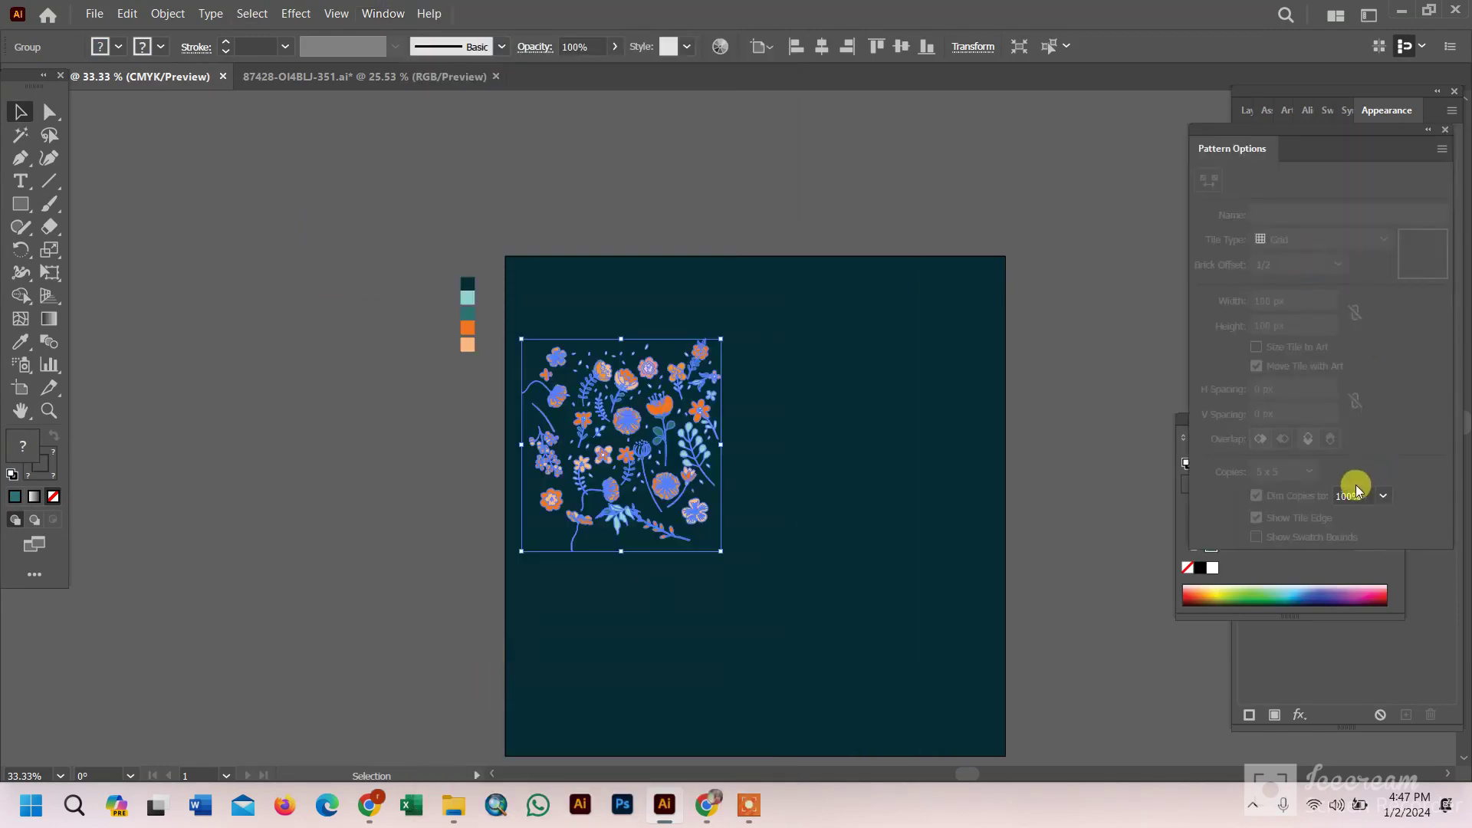
left_click(1442, 152)
left_click(1247, 155)
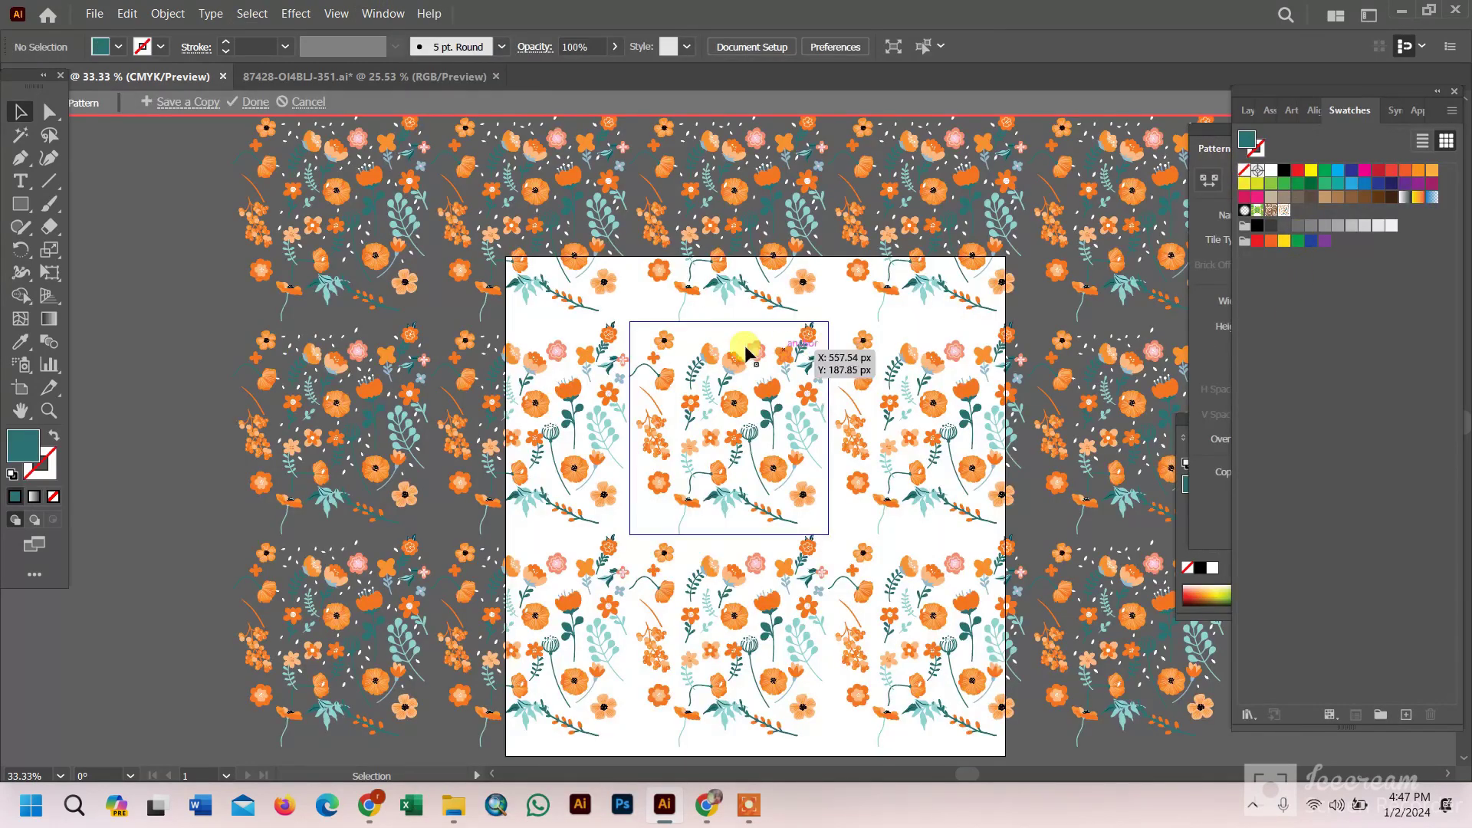
Shift two flowers, the leaf-and-flower group and the pink stem flower within the tile
left_click_drag(645, 385, 744, 410)
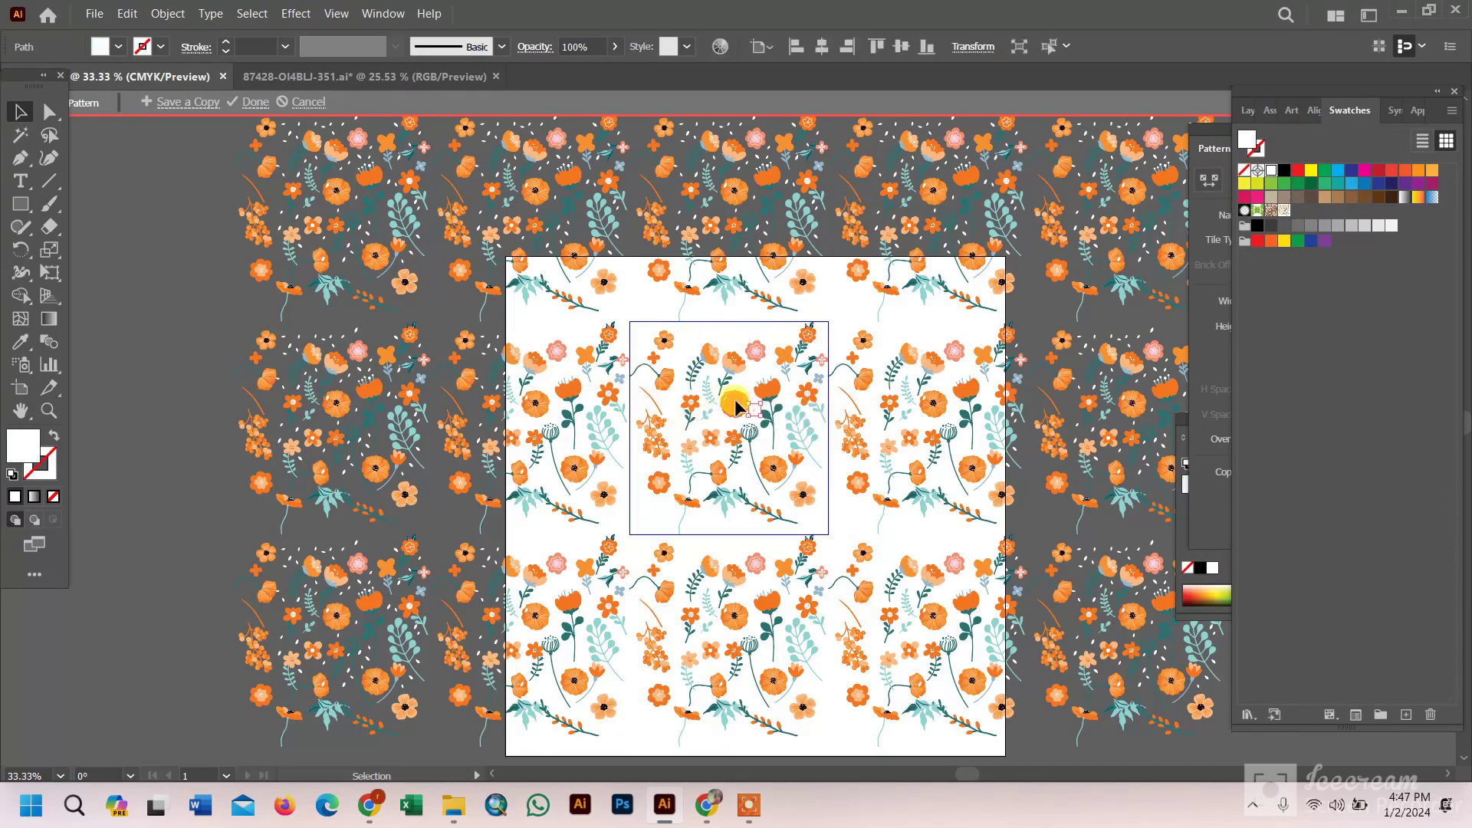
mouse_move(792, 490)
left_mouse_down()
mouse_move(789, 477)
mouse_move(782, 490)
left_mouse_up()
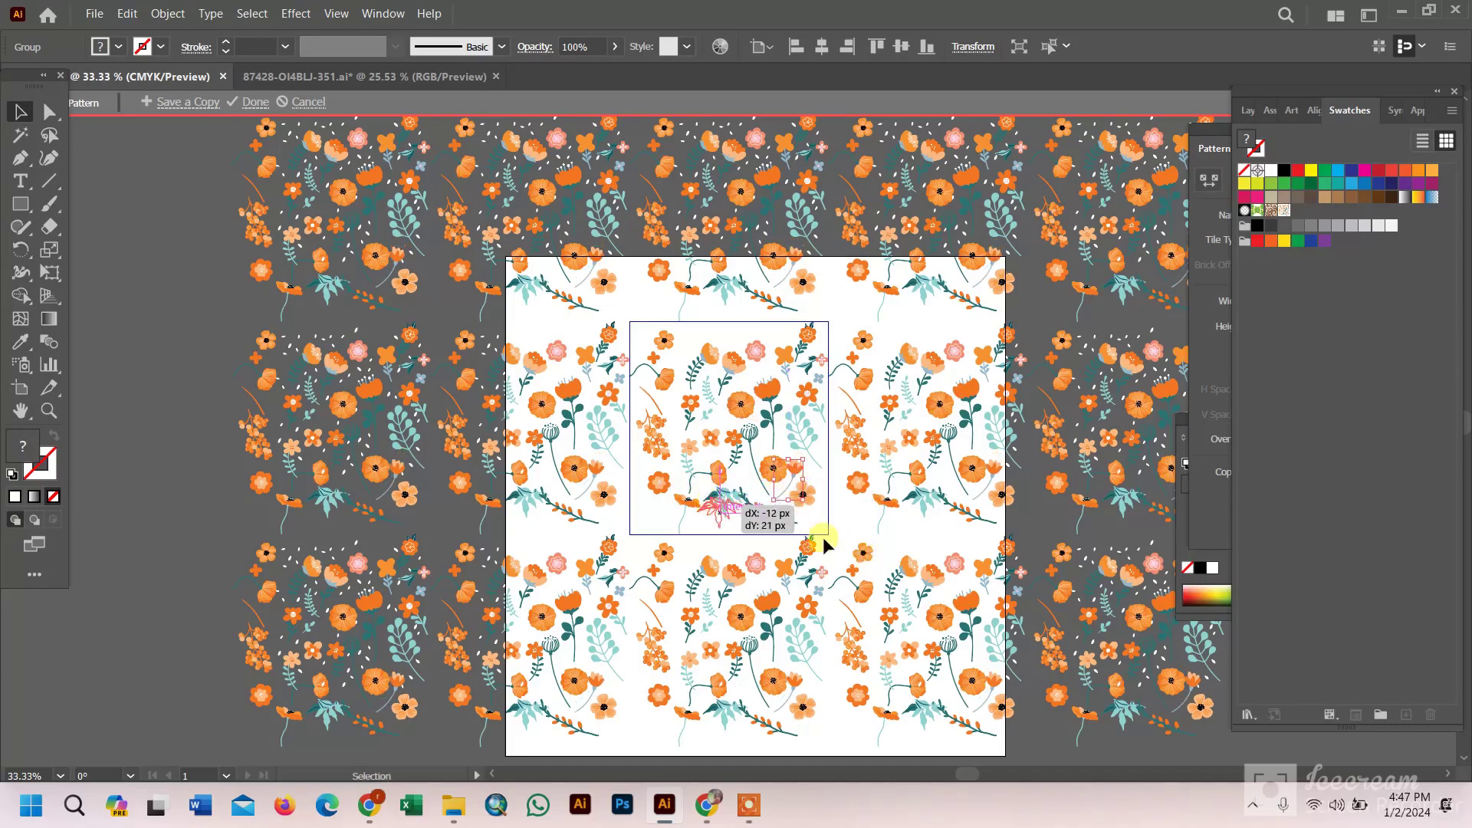
left_click_drag(825, 543, 824, 543)
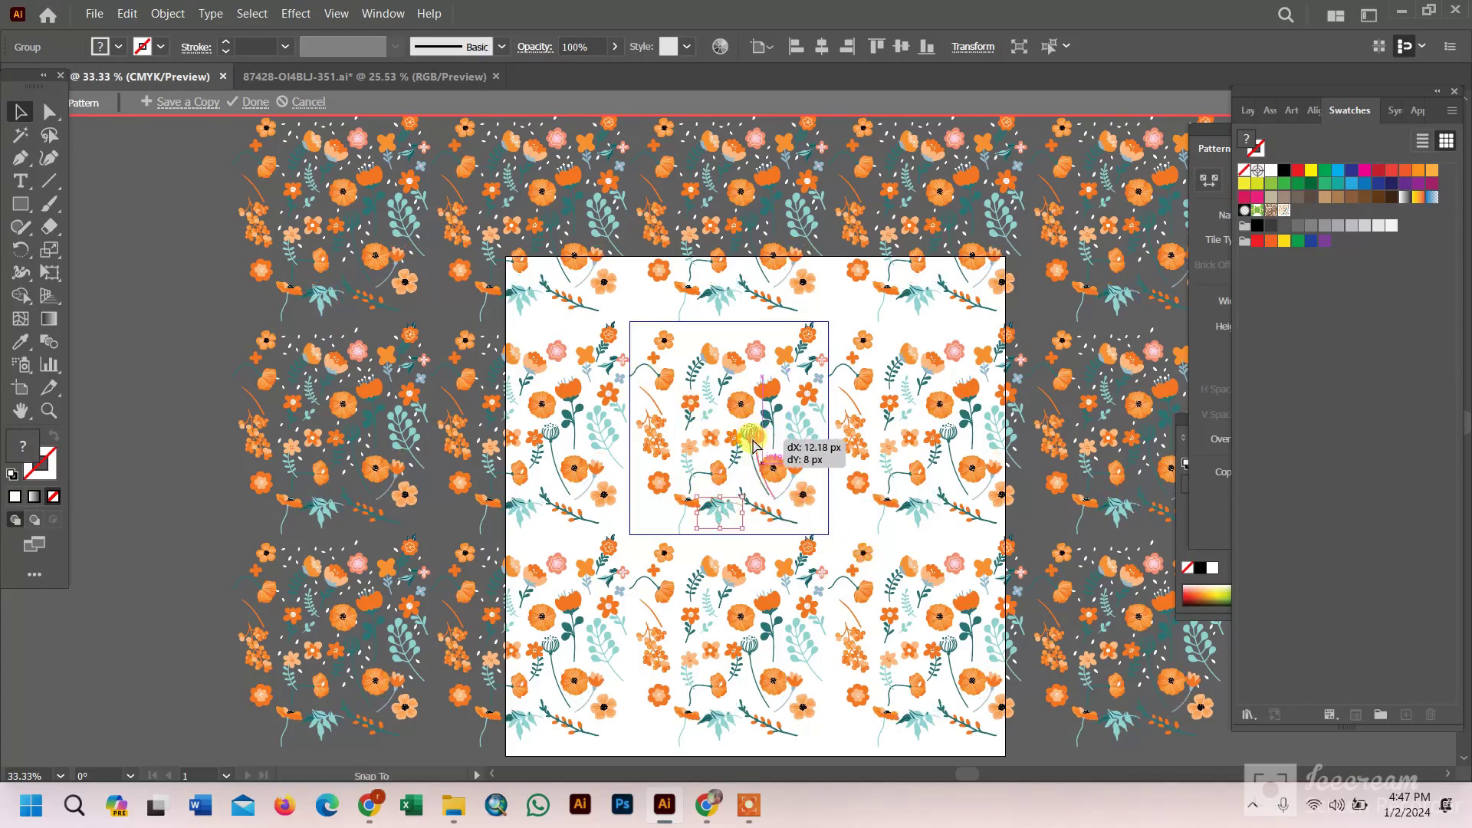
left_click_drag(709, 445, 711, 446)
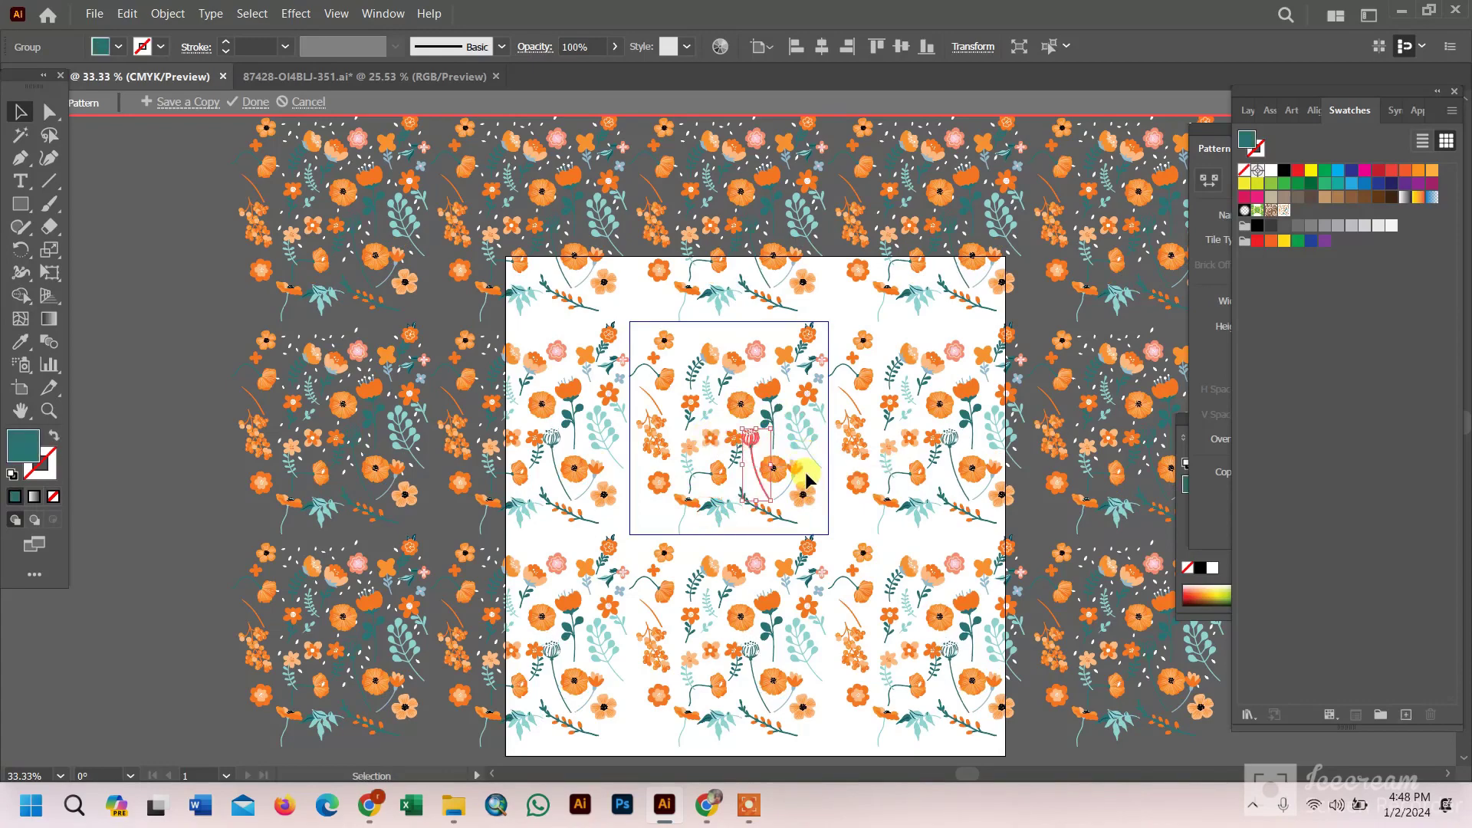
Move the small red flower to the tile's lower left and nudge the top sprig and flowers
left_click(799, 497)
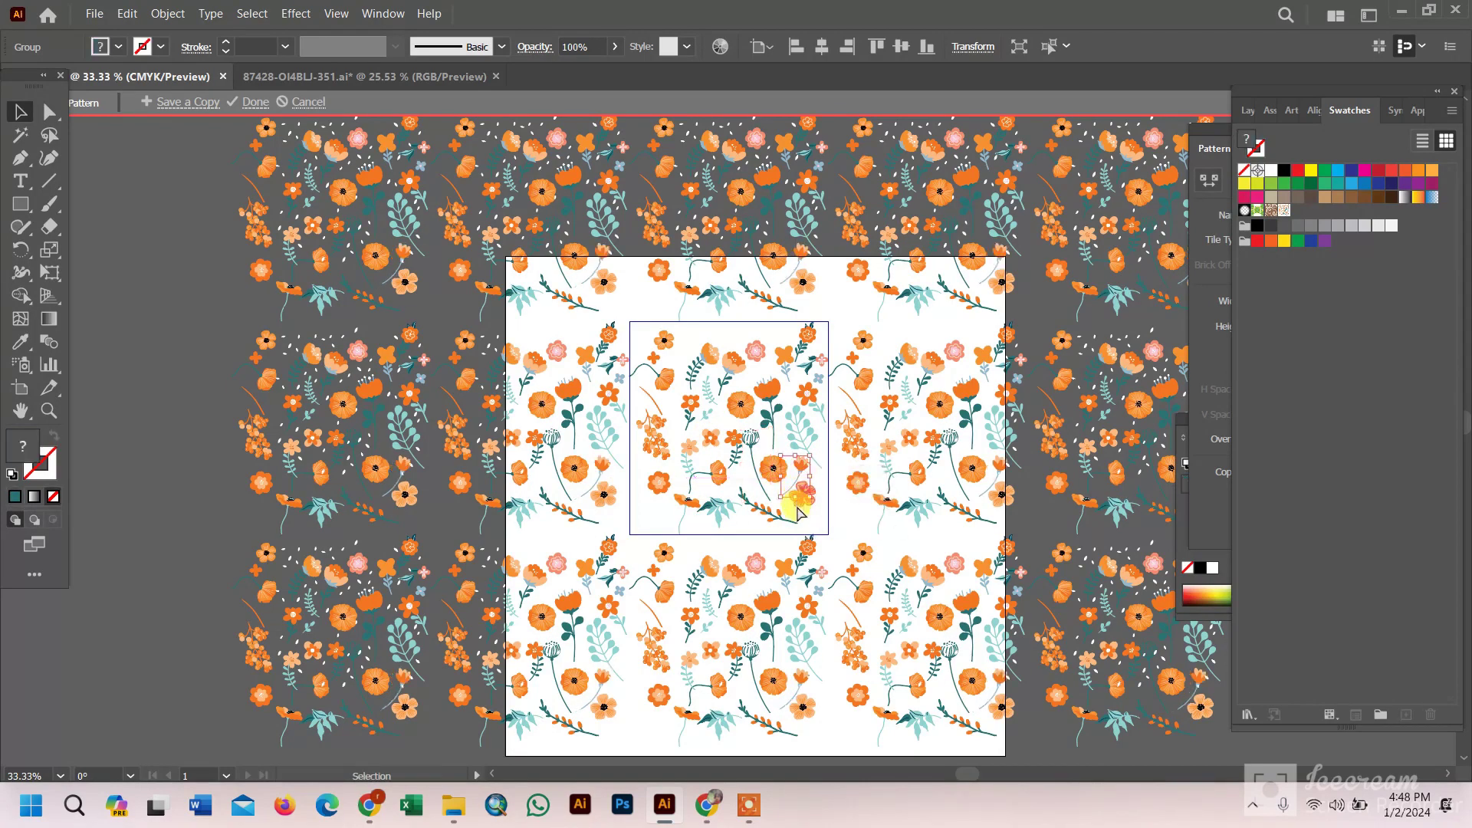
left_click_drag(797, 508, 806, 513)
left_click_drag(684, 518, 682, 515)
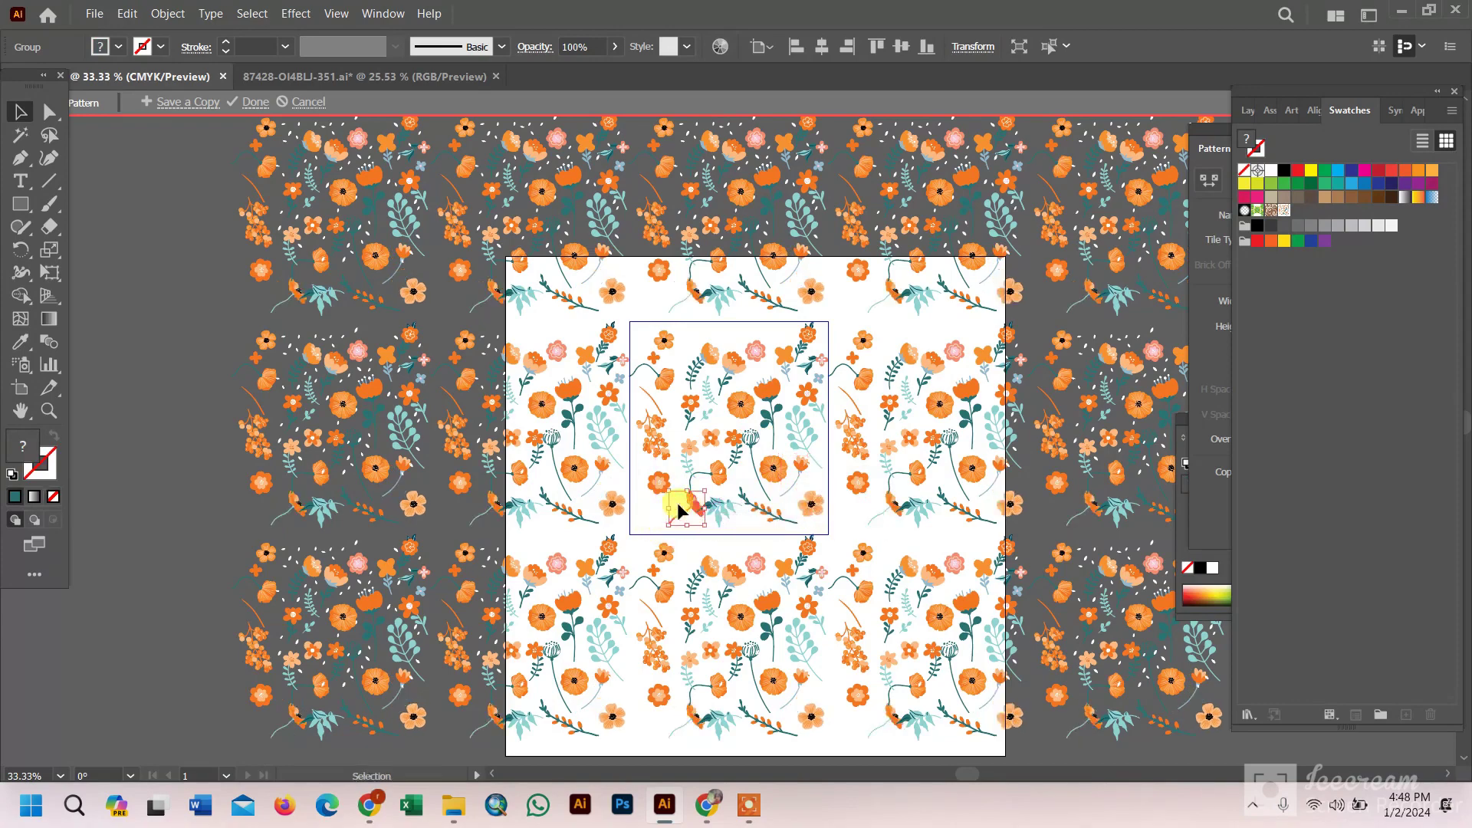
left_click_drag(678, 503, 665, 507)
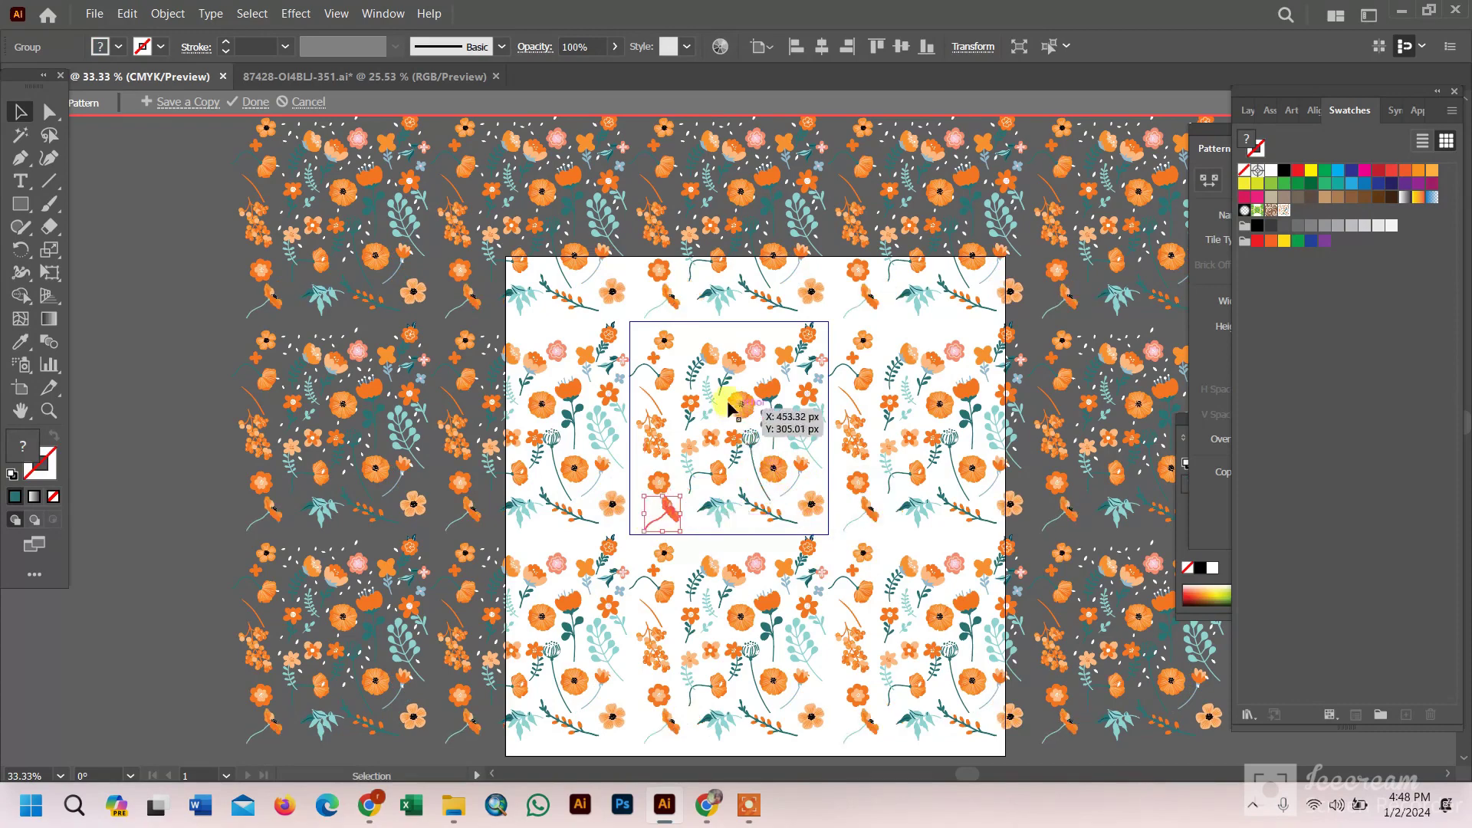
left_click_drag(708, 355, 761, 341)
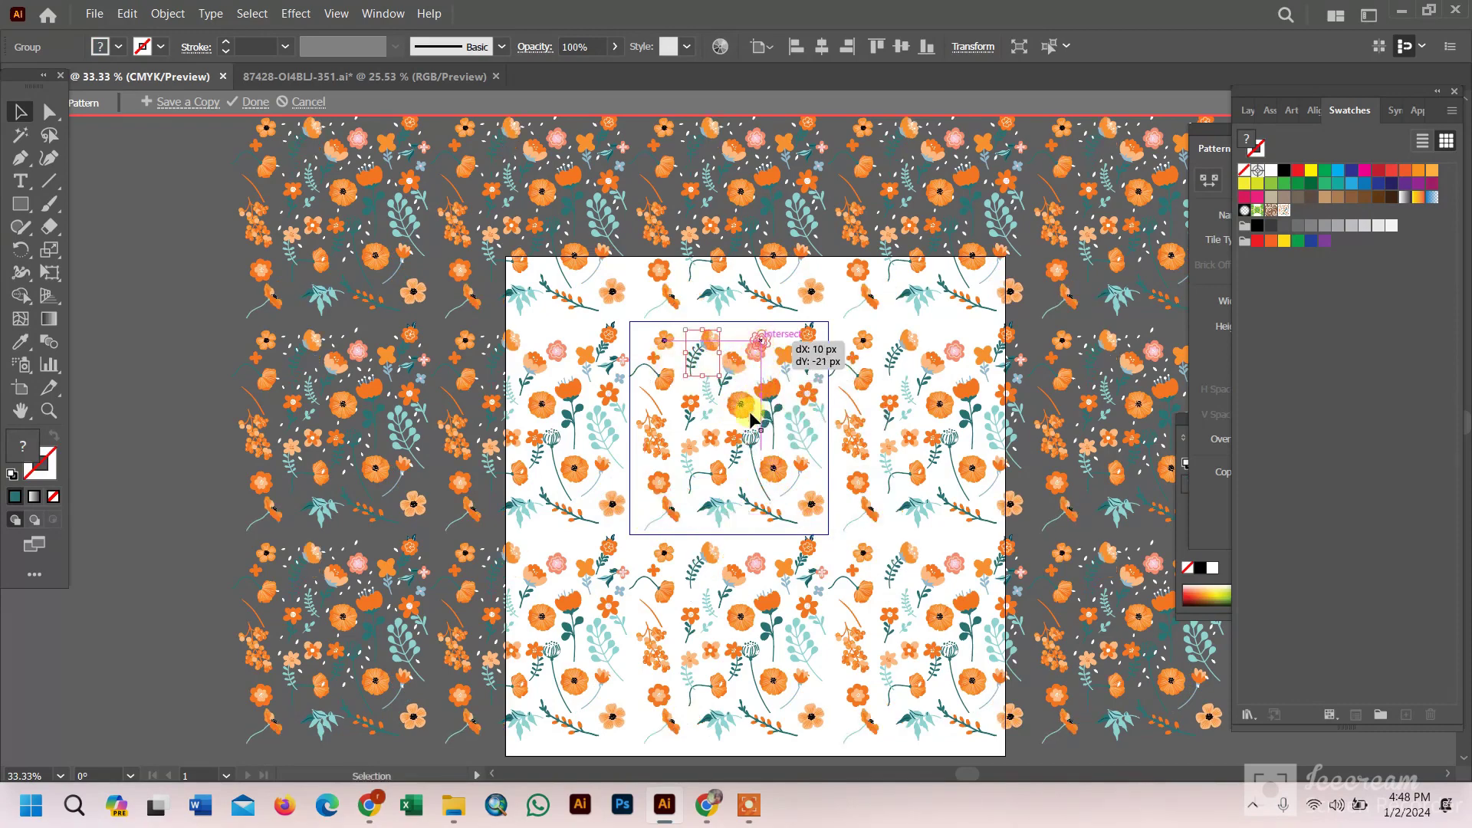
left_click_drag(751, 415, 751, 415)
left_click_drag(653, 434, 651, 430)
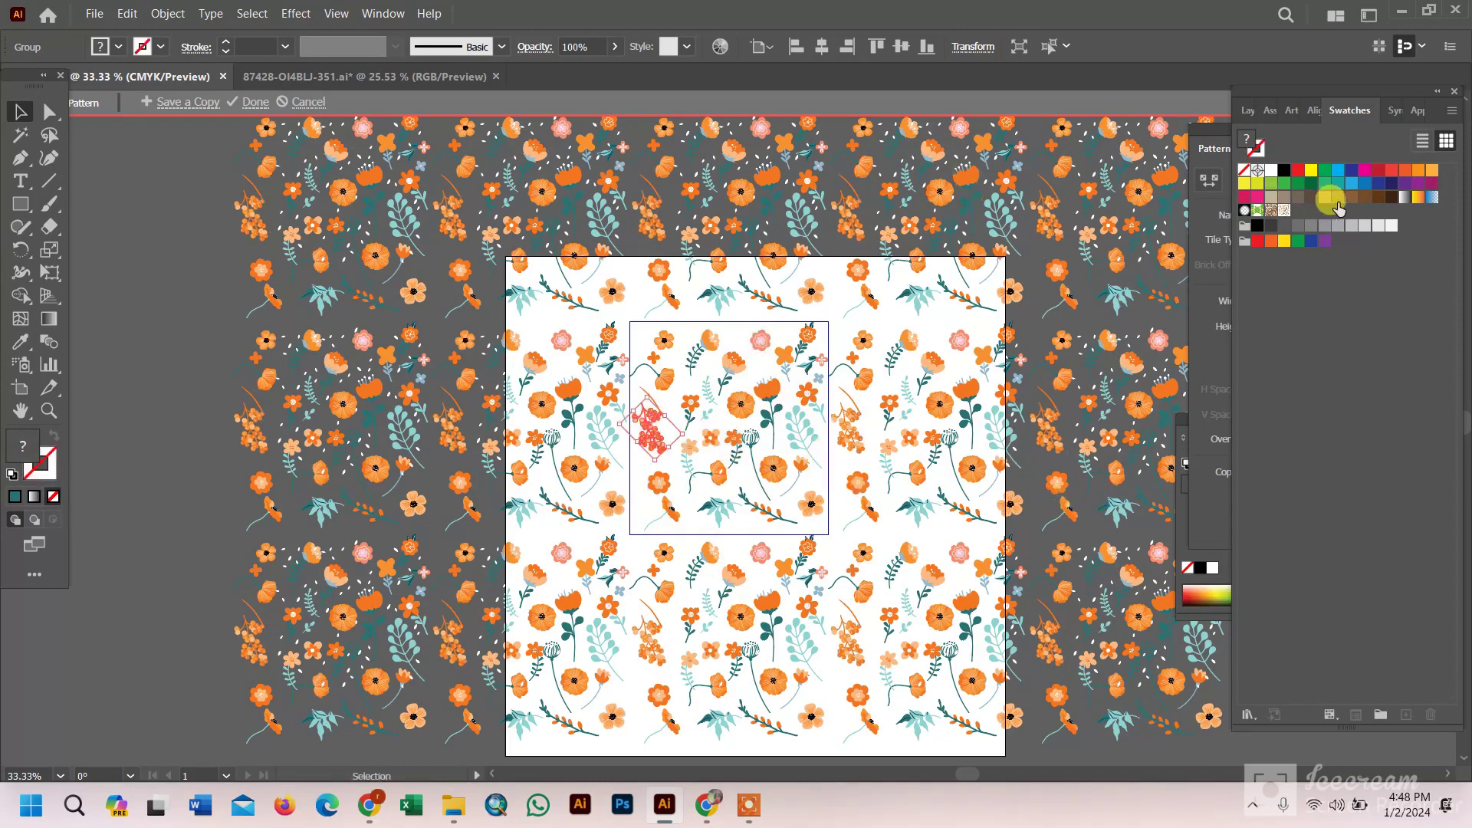
Set the pattern tile type to Hex by Row, after trying Brick and Hex by Column
left_click(1210, 146)
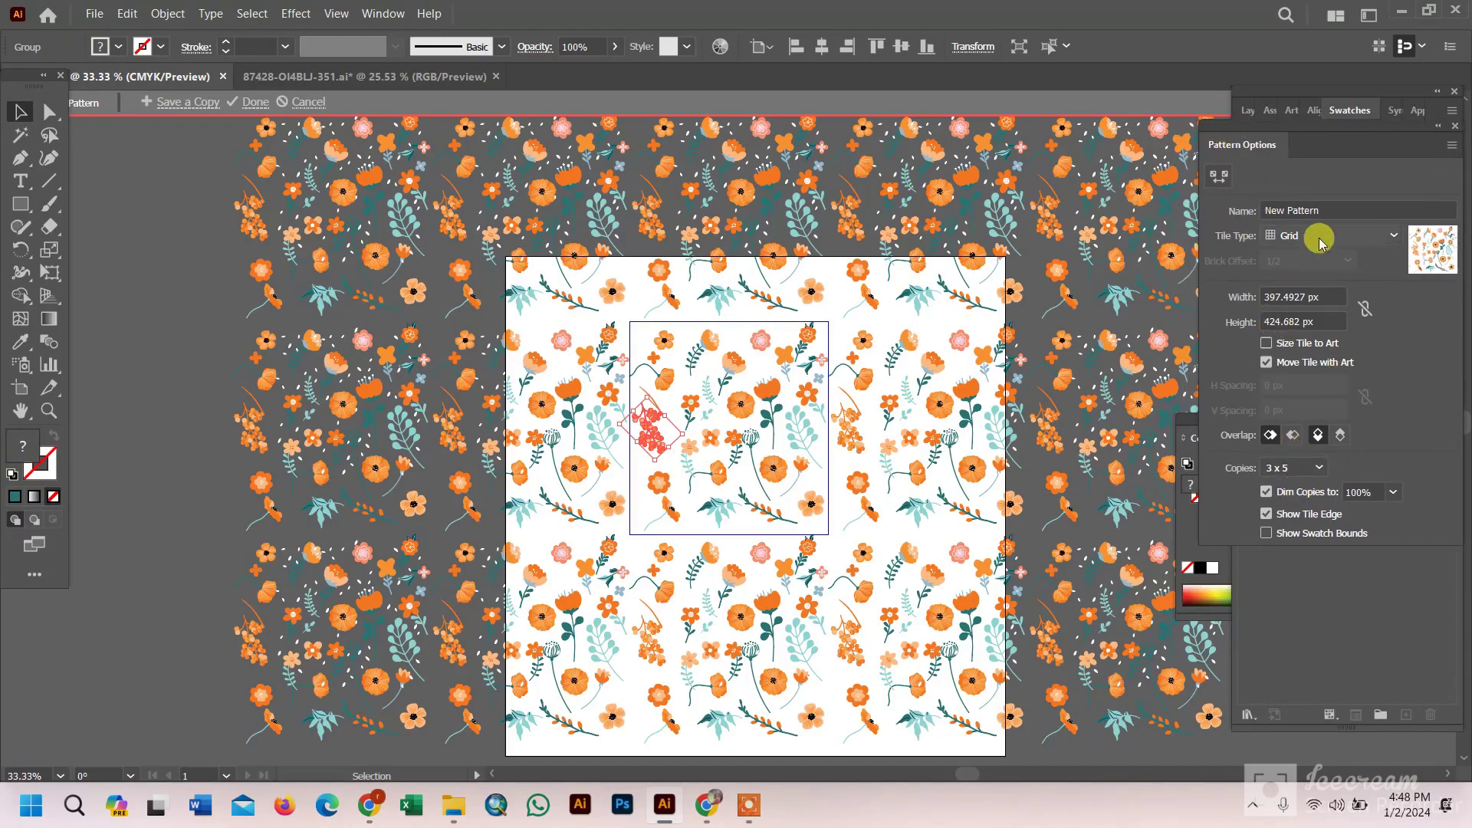
left_click(1313, 235)
left_click(1323, 280)
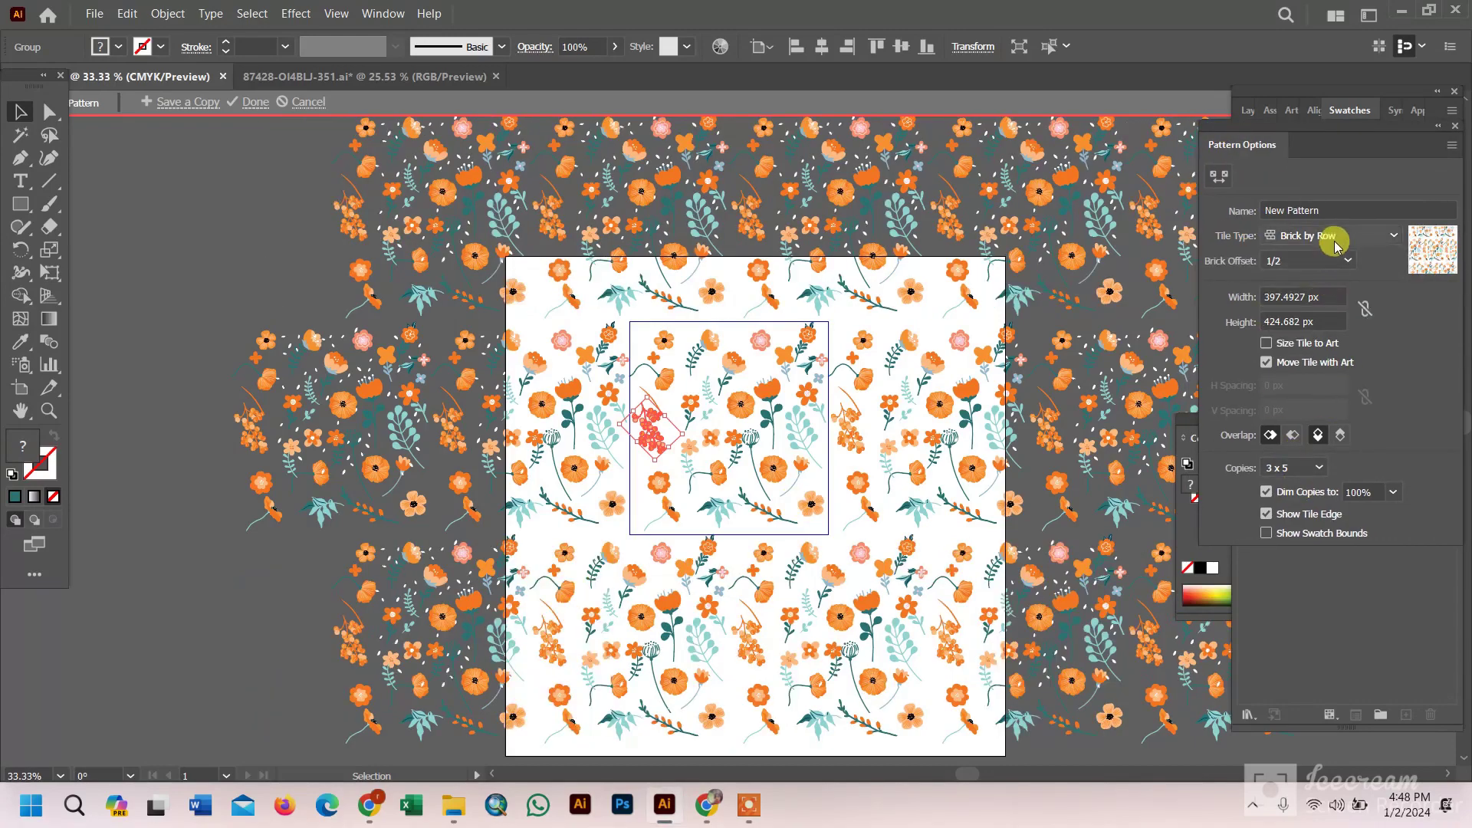
left_click(1335, 236)
left_click(1352, 326)
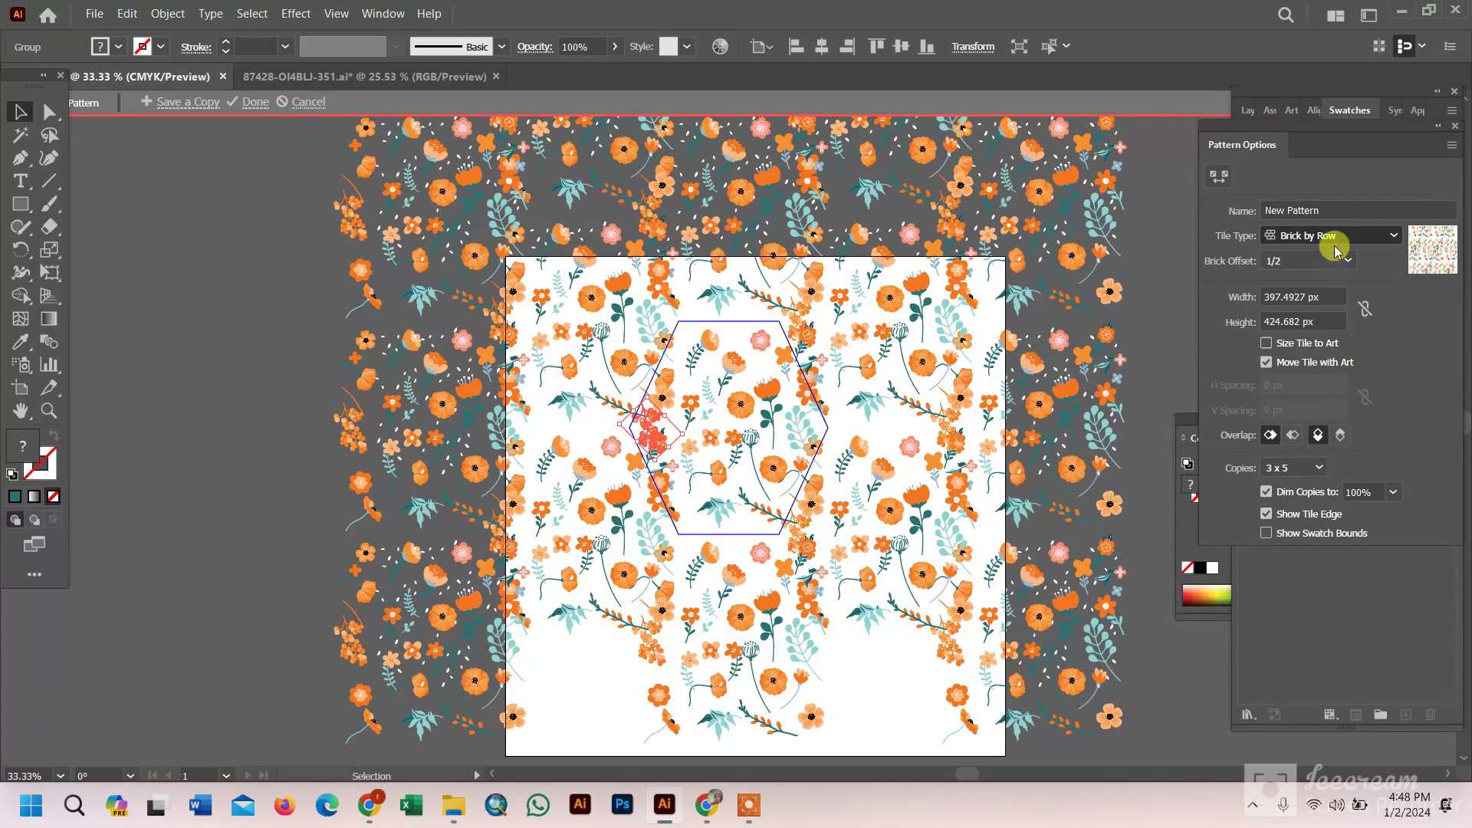
left_click(1336, 242)
left_click(1339, 342)
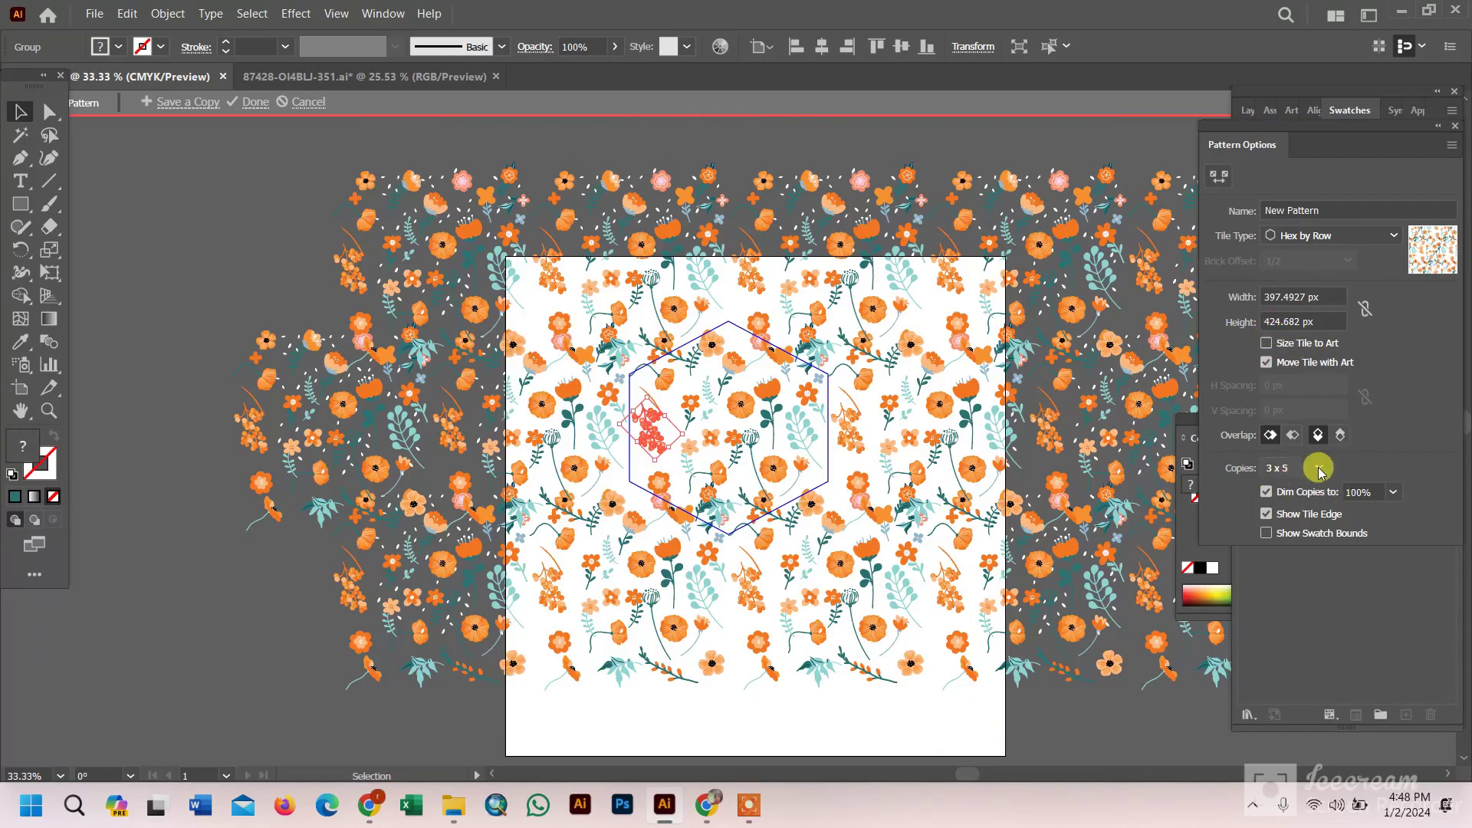
Set 5 x 5 copies, Left in Front overlap, and enable Size Tile to Art
left_click(1273, 466)
left_click(1286, 664)
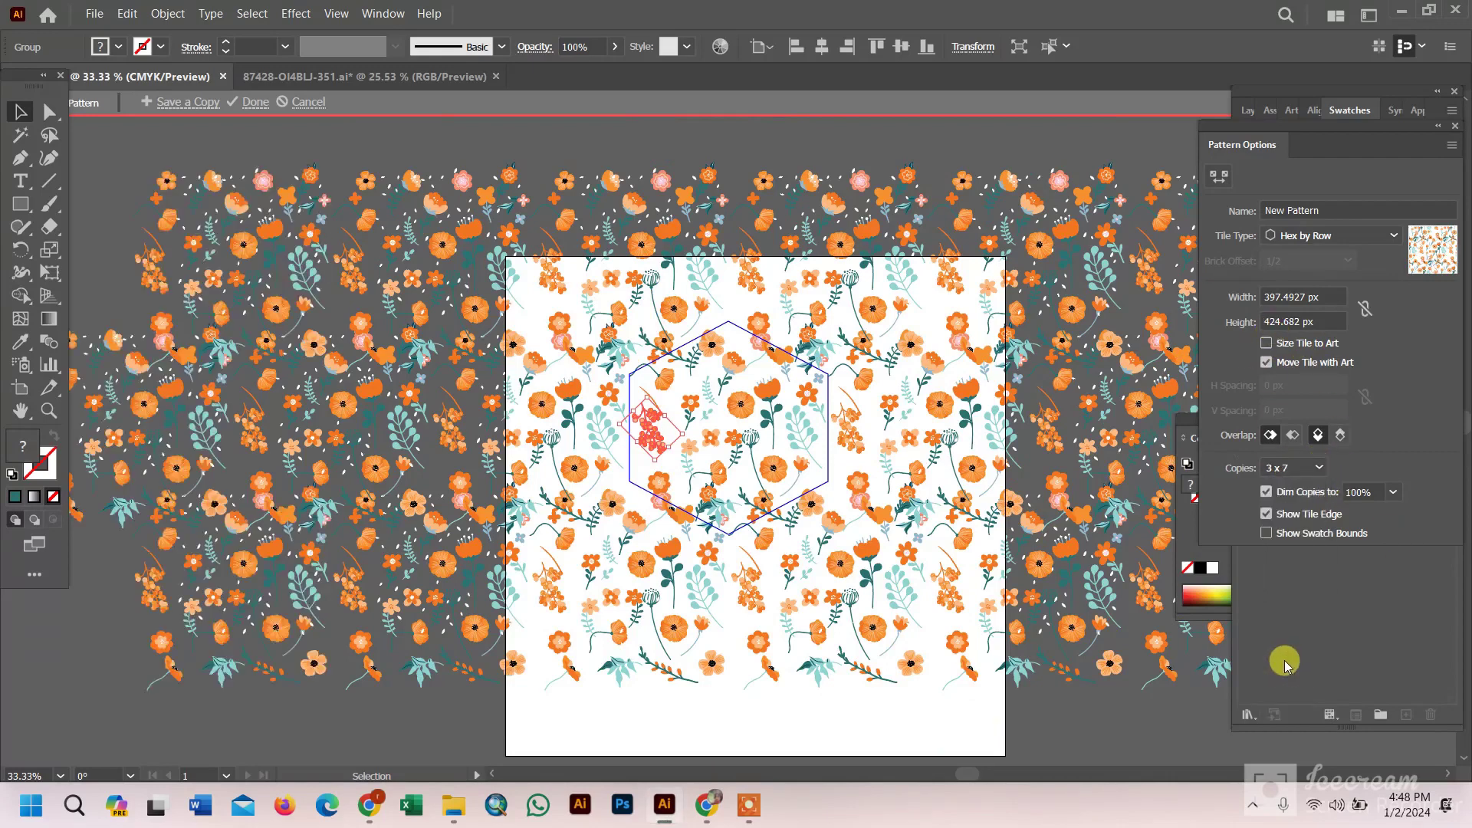
left_click(1292, 468)
left_click(1303, 497)
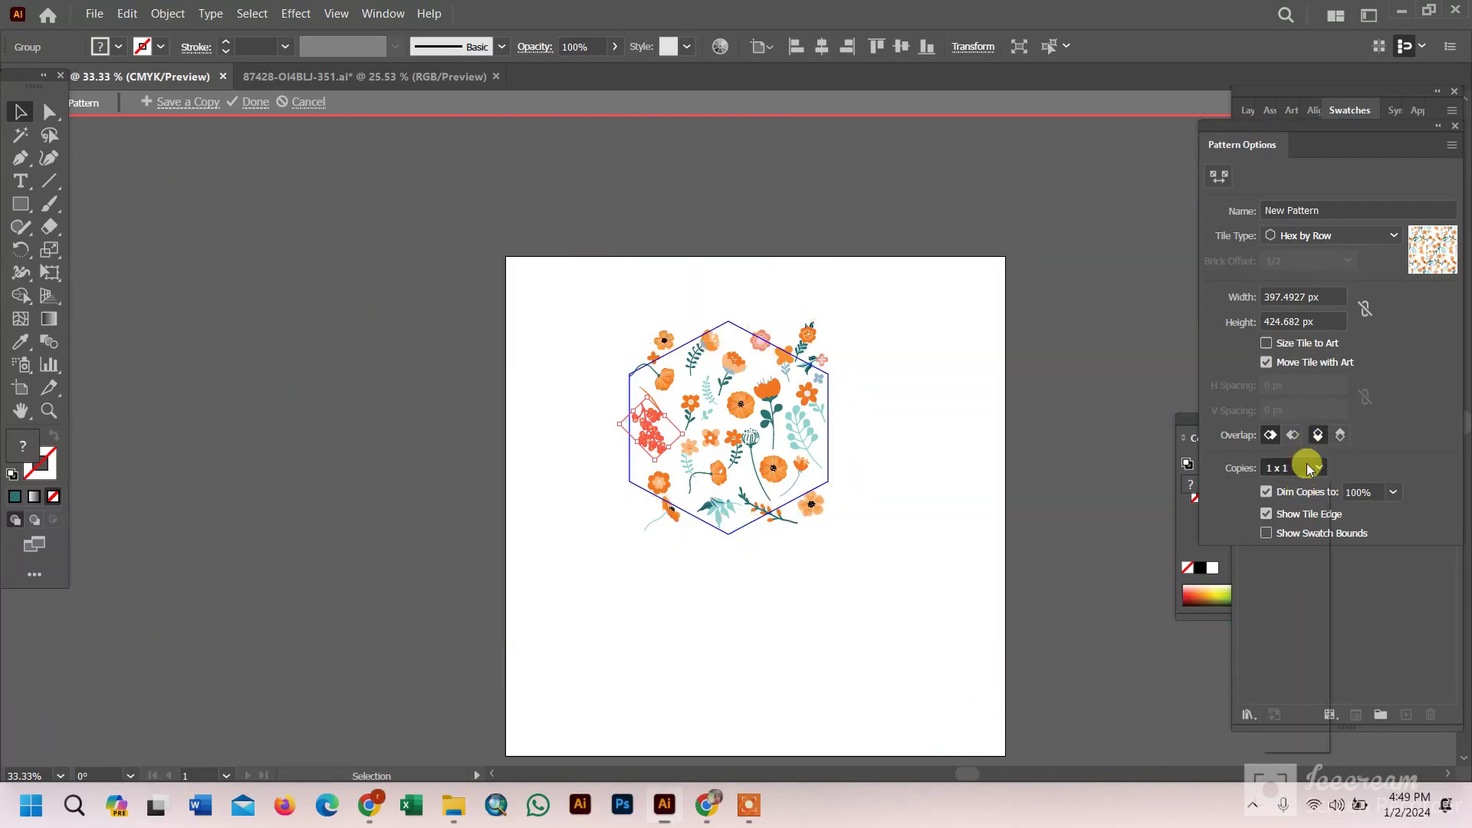
left_click(1306, 469)
left_click(1303, 541)
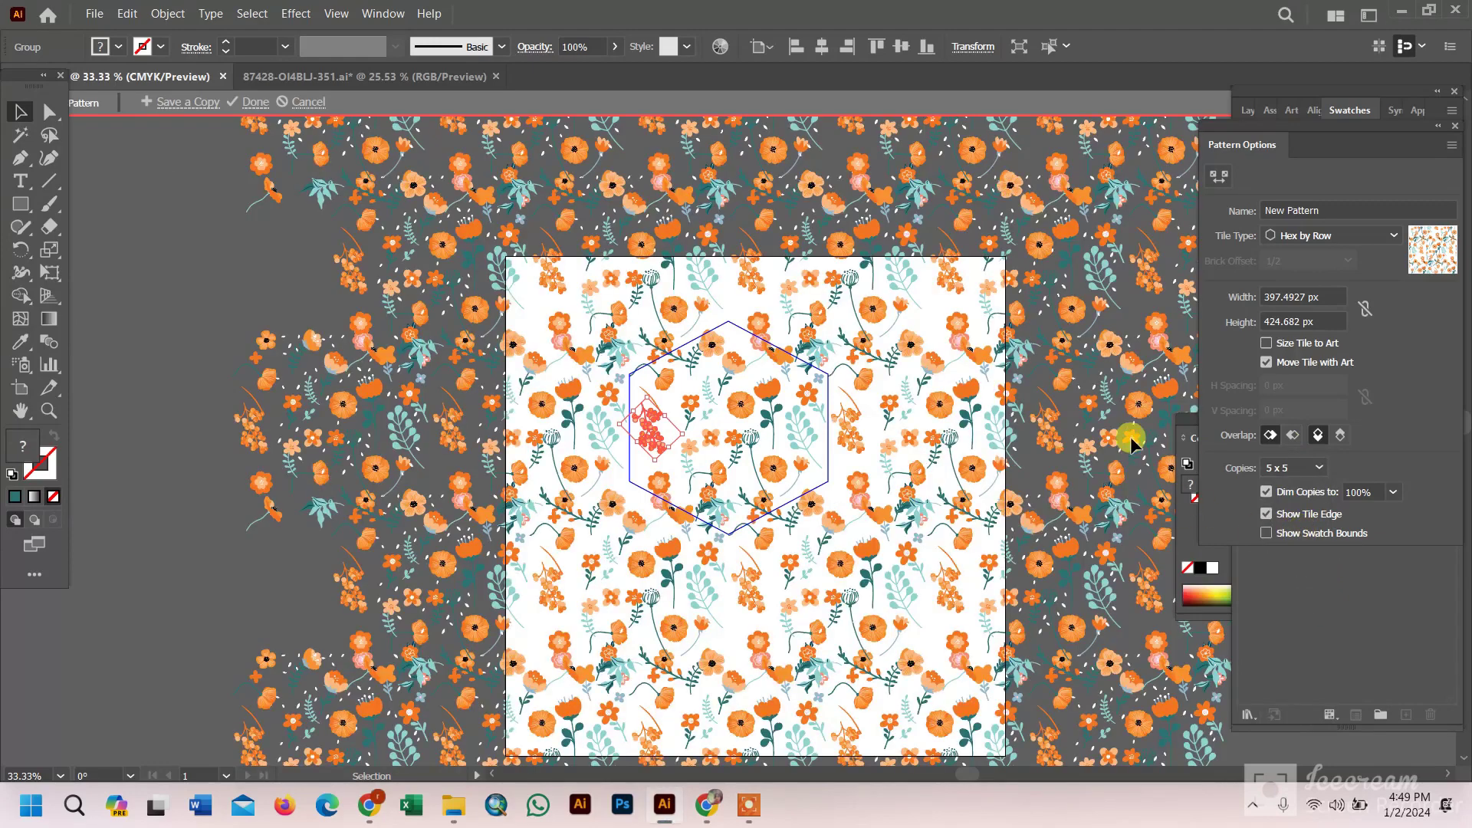
left_click(1270, 439)
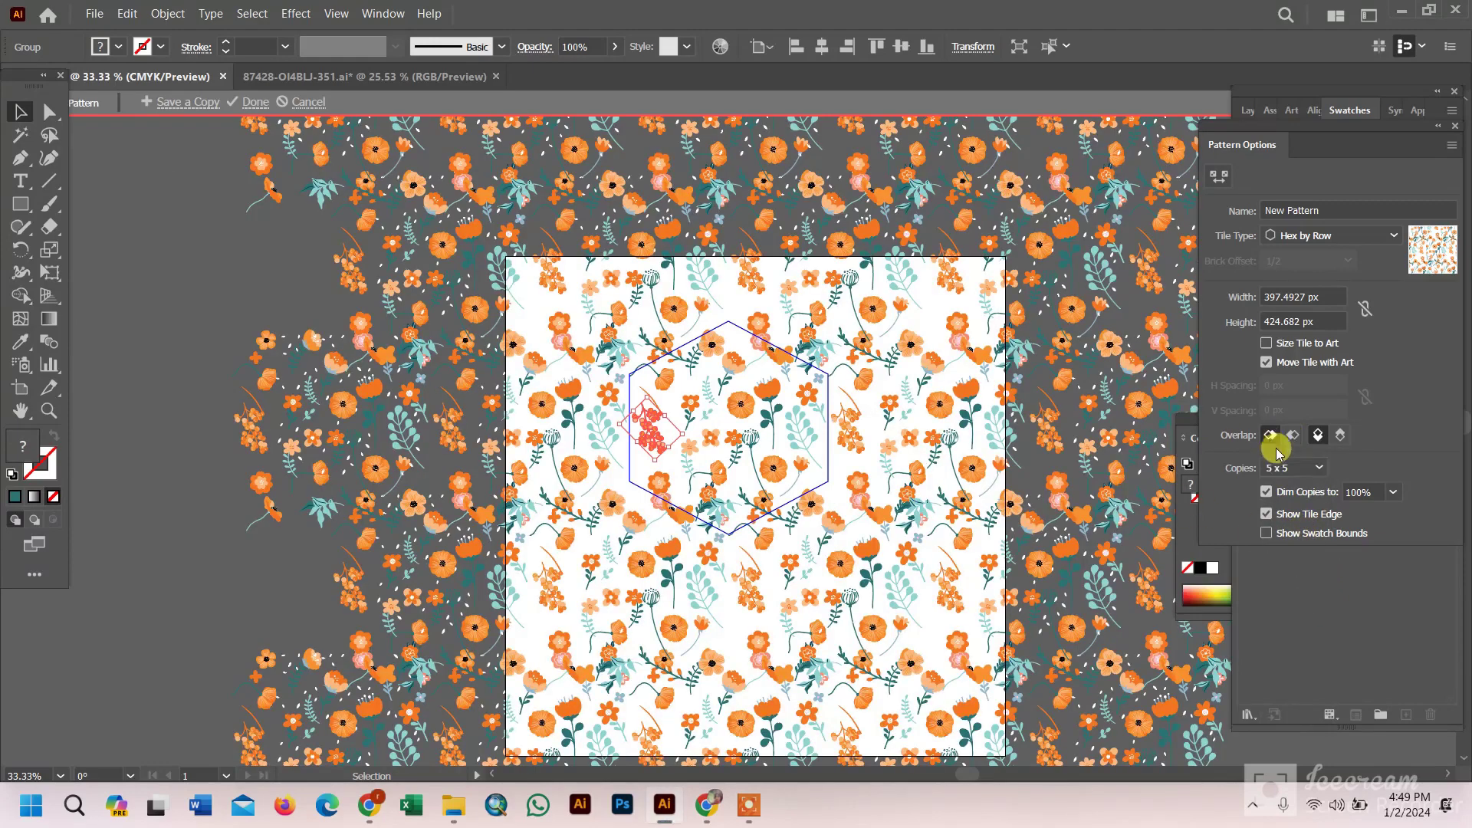
left_click(1265, 343)
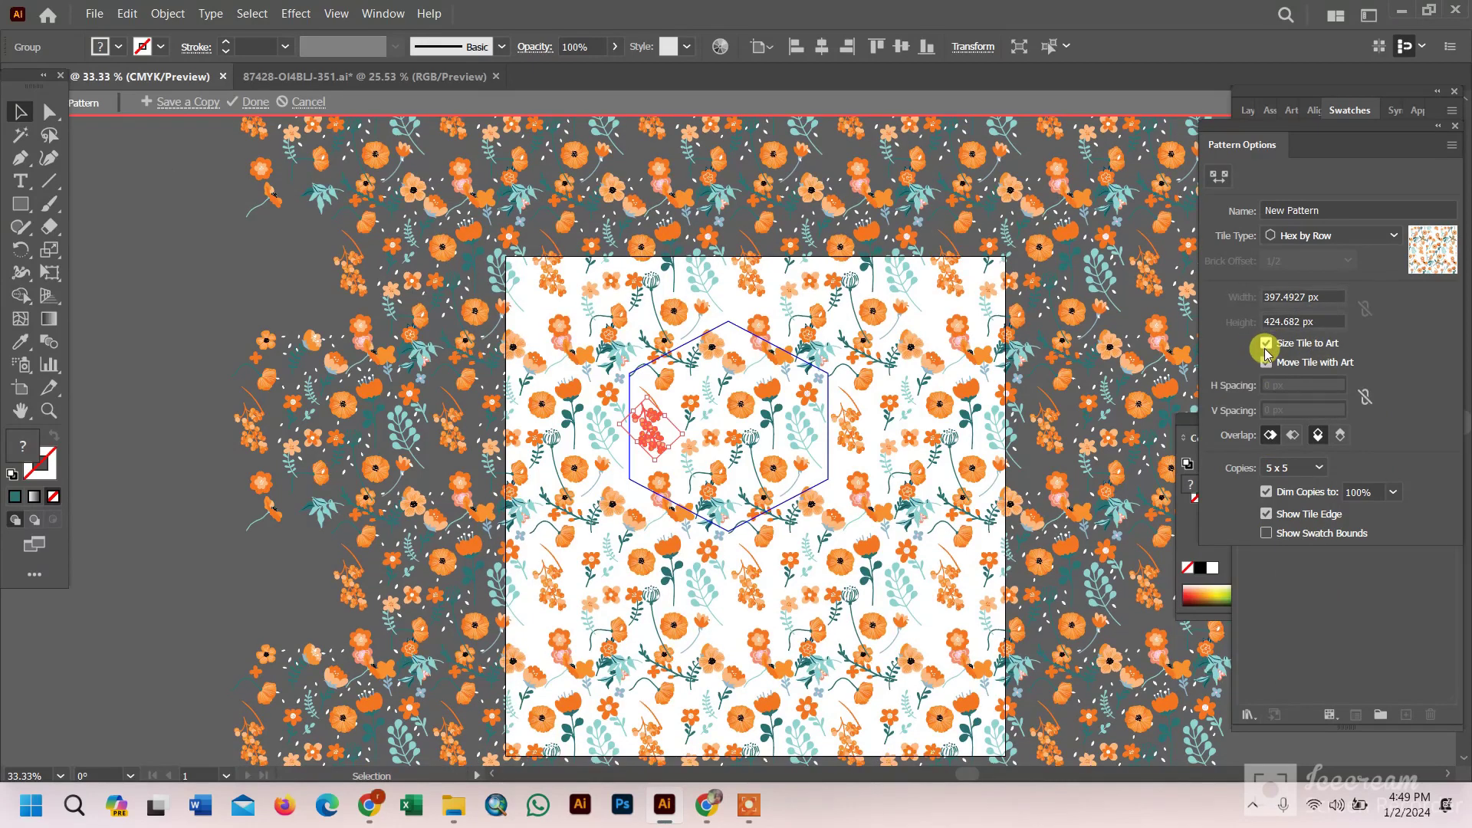
left_click(1266, 344)
left_click(1266, 345)
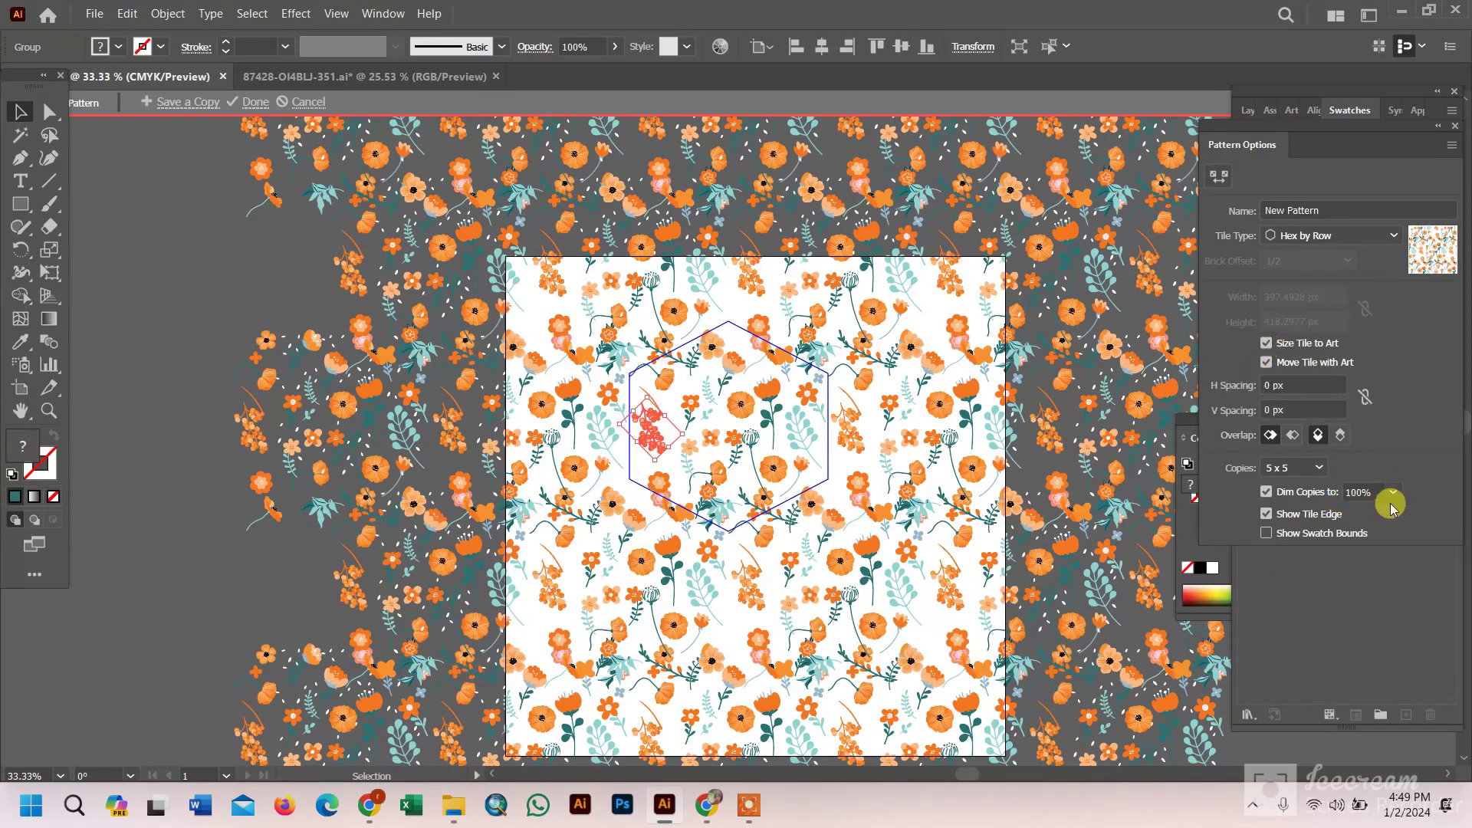
Try moving a flower out of the tile, undo it, and finish pattern editing
left_click(1344, 205)
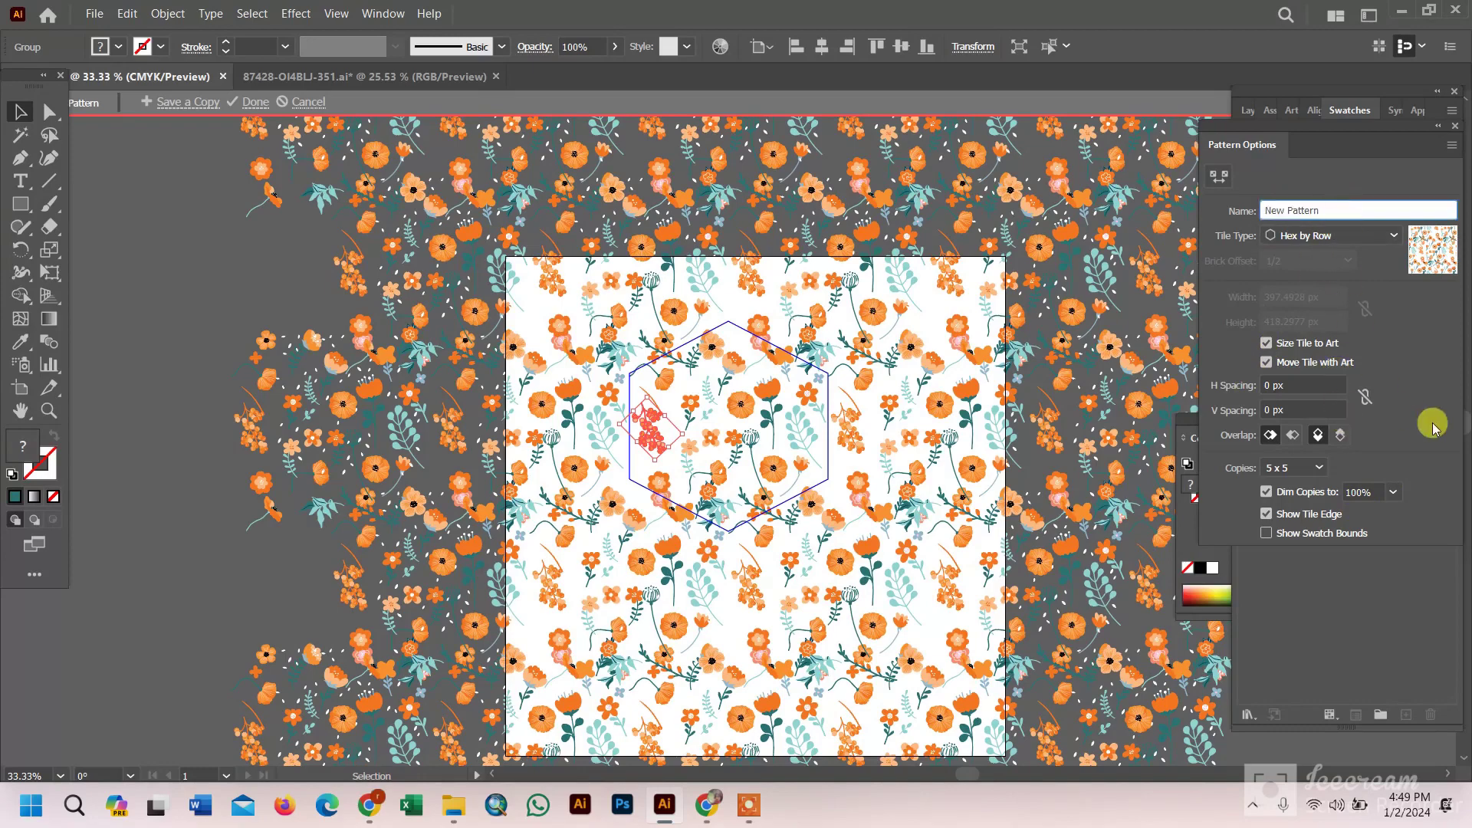
left_click(1336, 617)
left_click(122, 289)
mouse_move(941, 394)
left_mouse_down()
mouse_move(415, 387)
mouse_move(426, 407)
left_mouse_up()
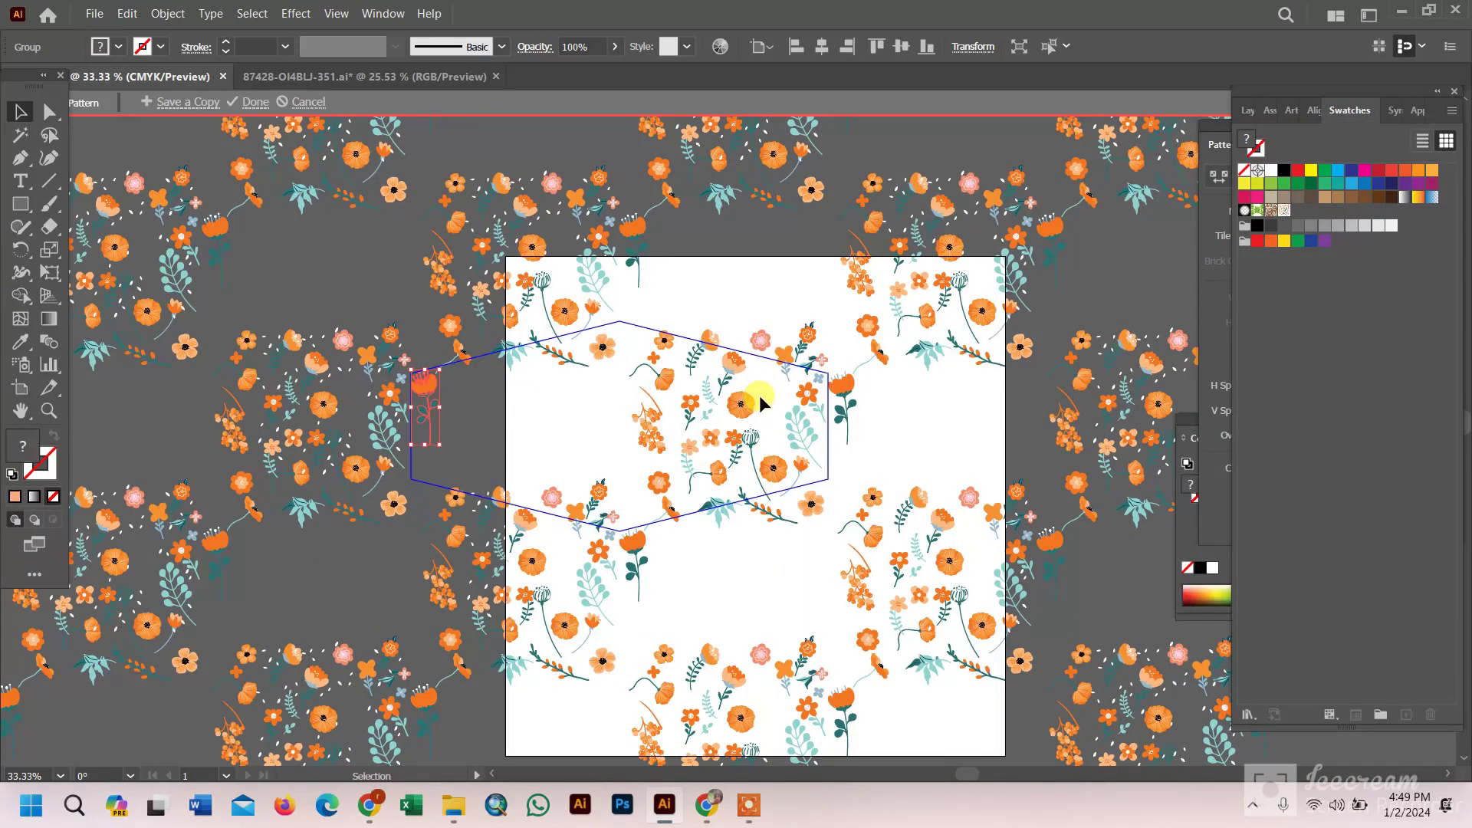
key("ctrl+z")
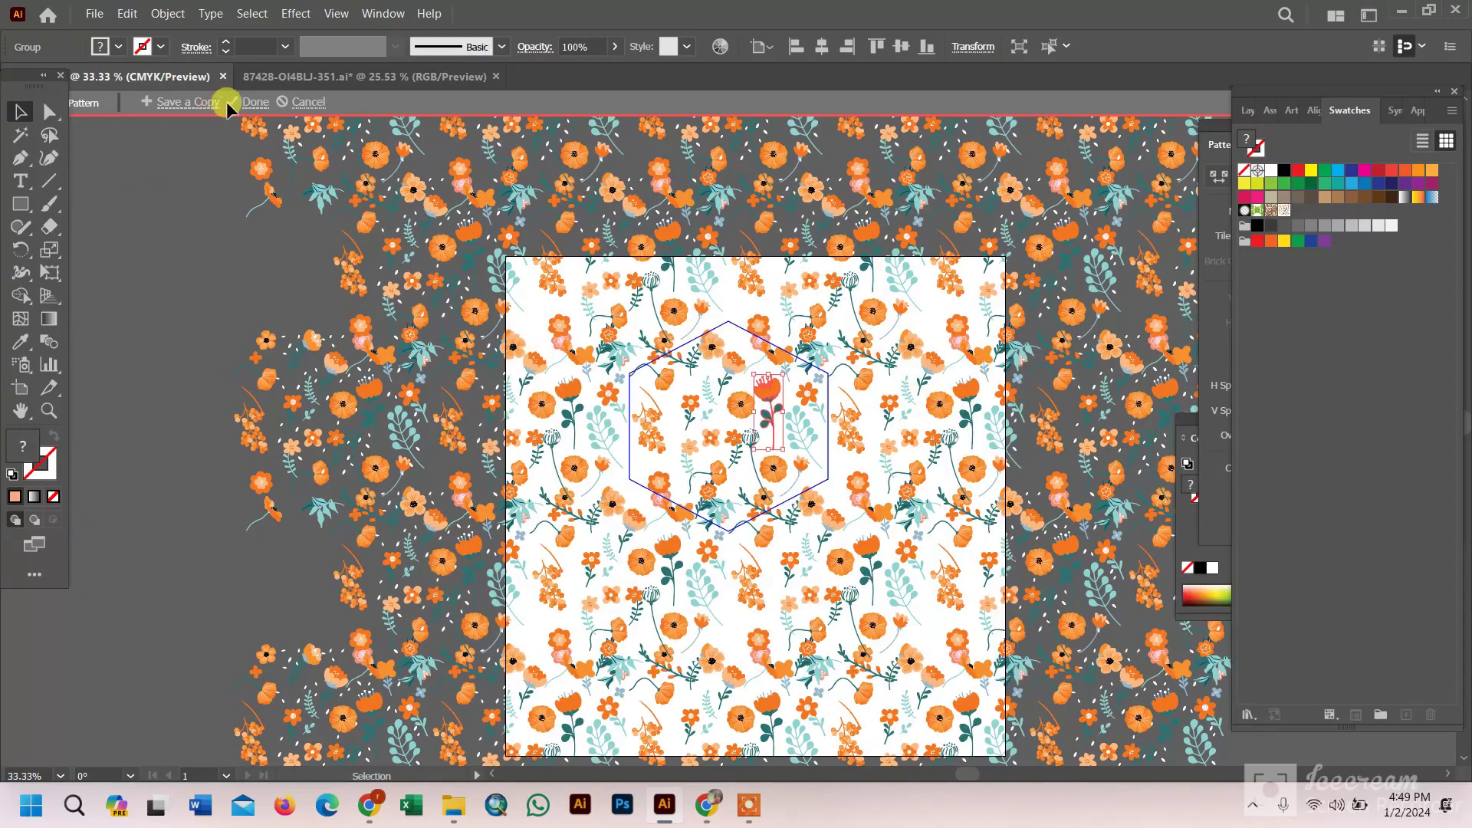
left_click(232, 103)
Move the flower cluster off the artboard and draw a 1000 x 1000 px square
left_click_drag(632, 433, 328, 276)
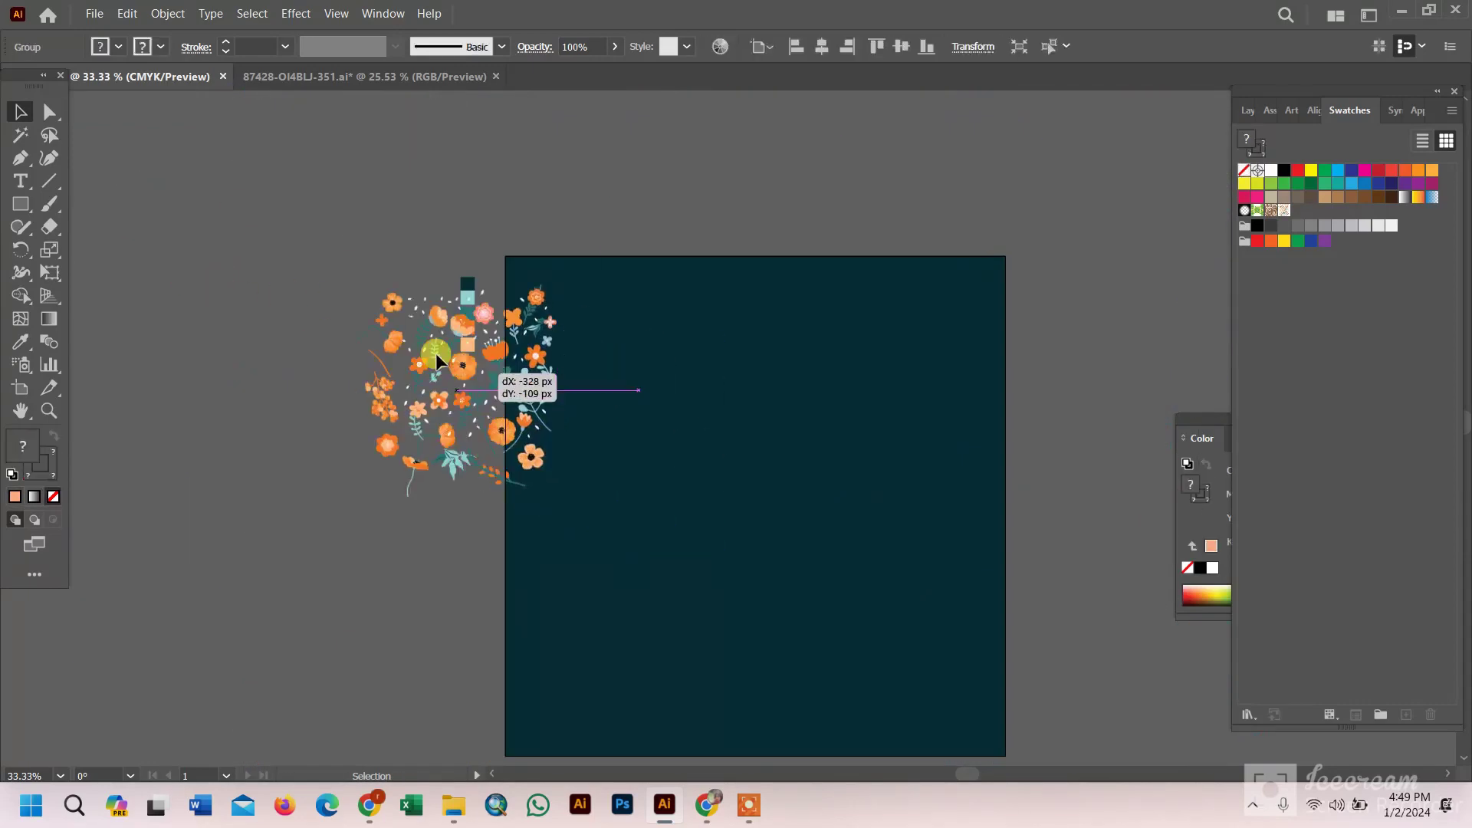
left_click(21, 204)
left_click(652, 467)
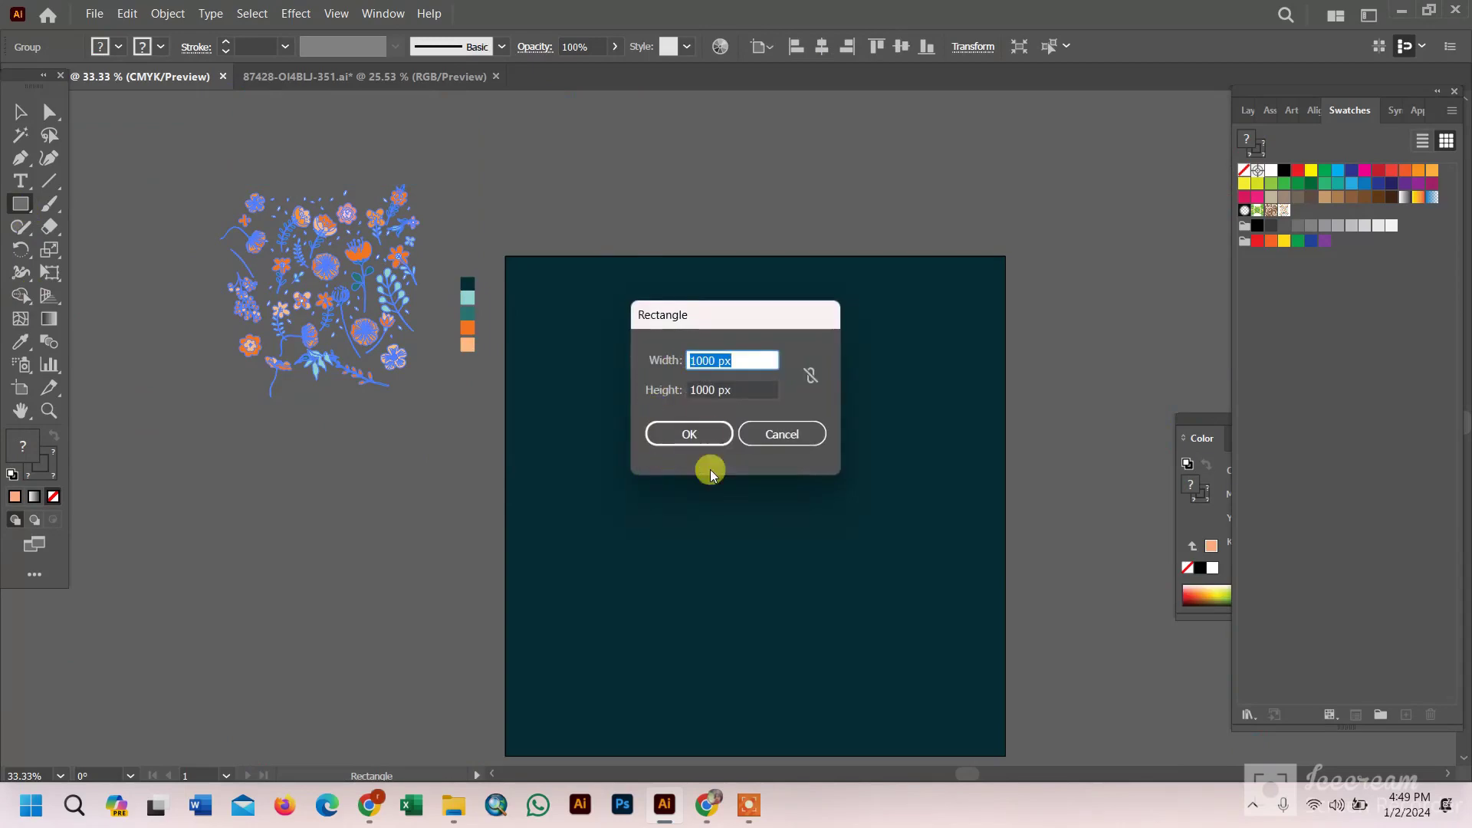
left_click(690, 430)
Fill the square with the new floral pattern swatch and align it over the artboard
left_click(1285, 210)
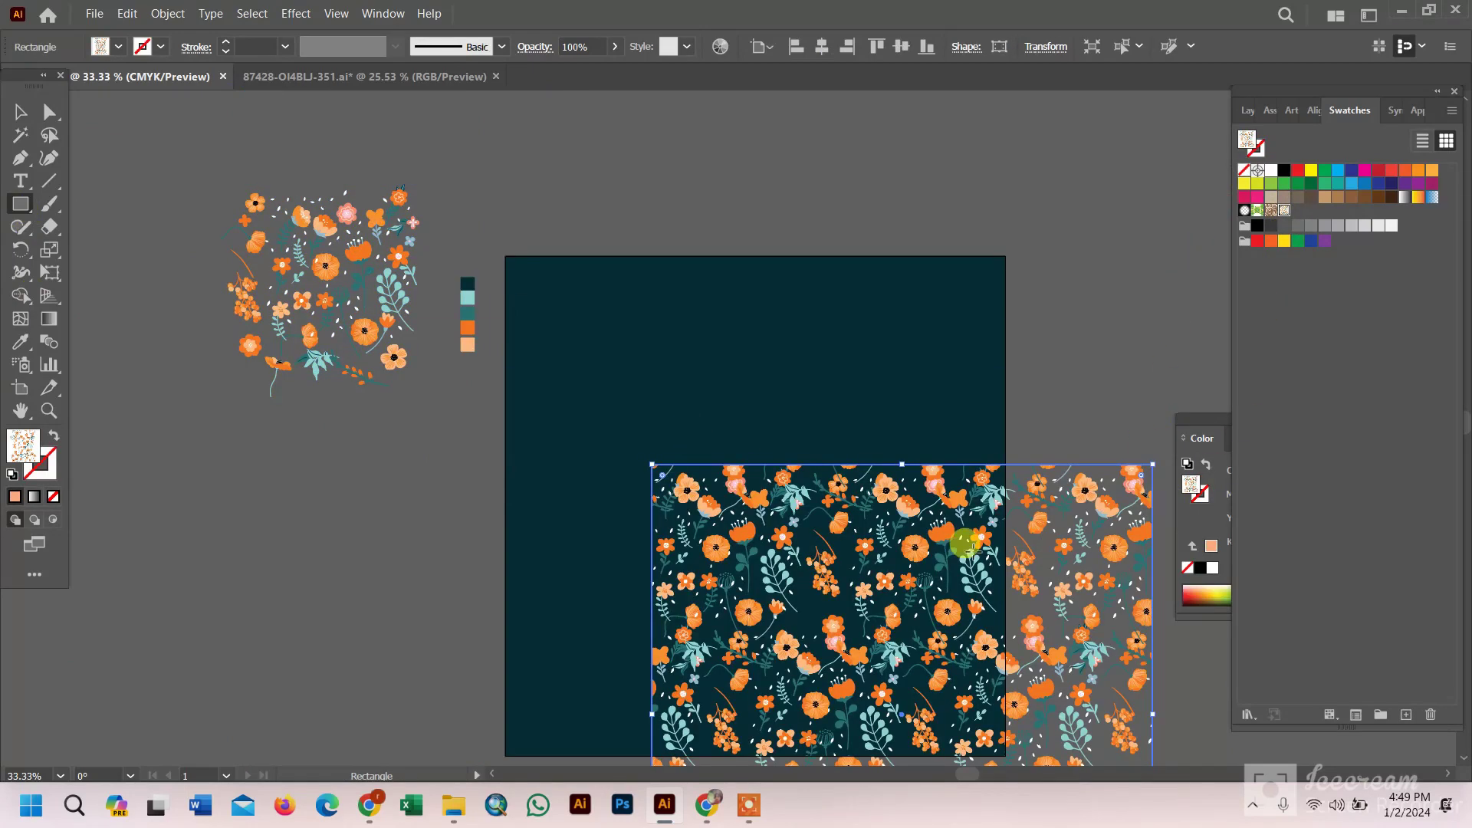
left_click(21, 112)
left_click_drag(904, 545, 762, 337)
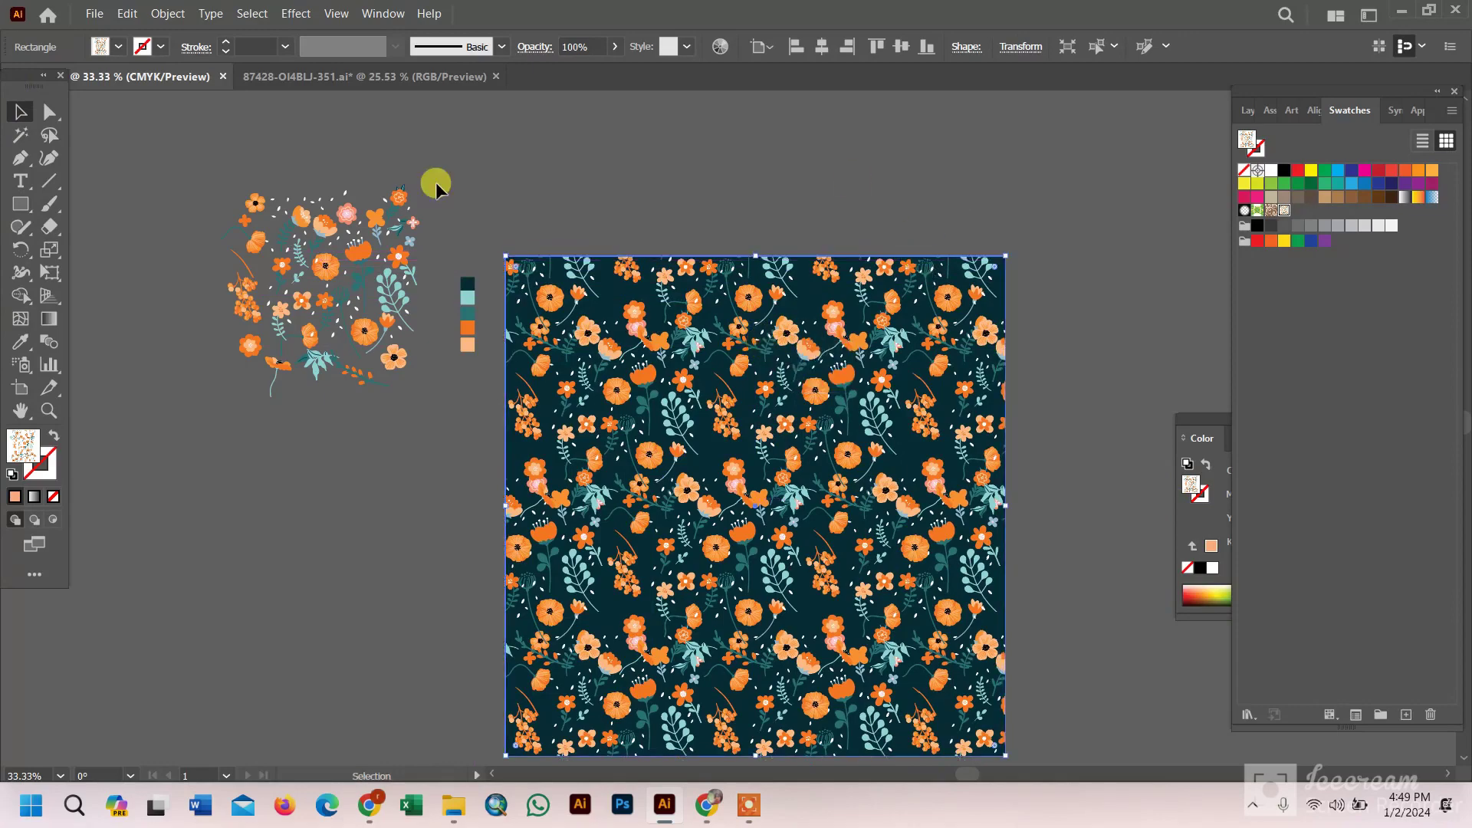
left_click(504, 163)
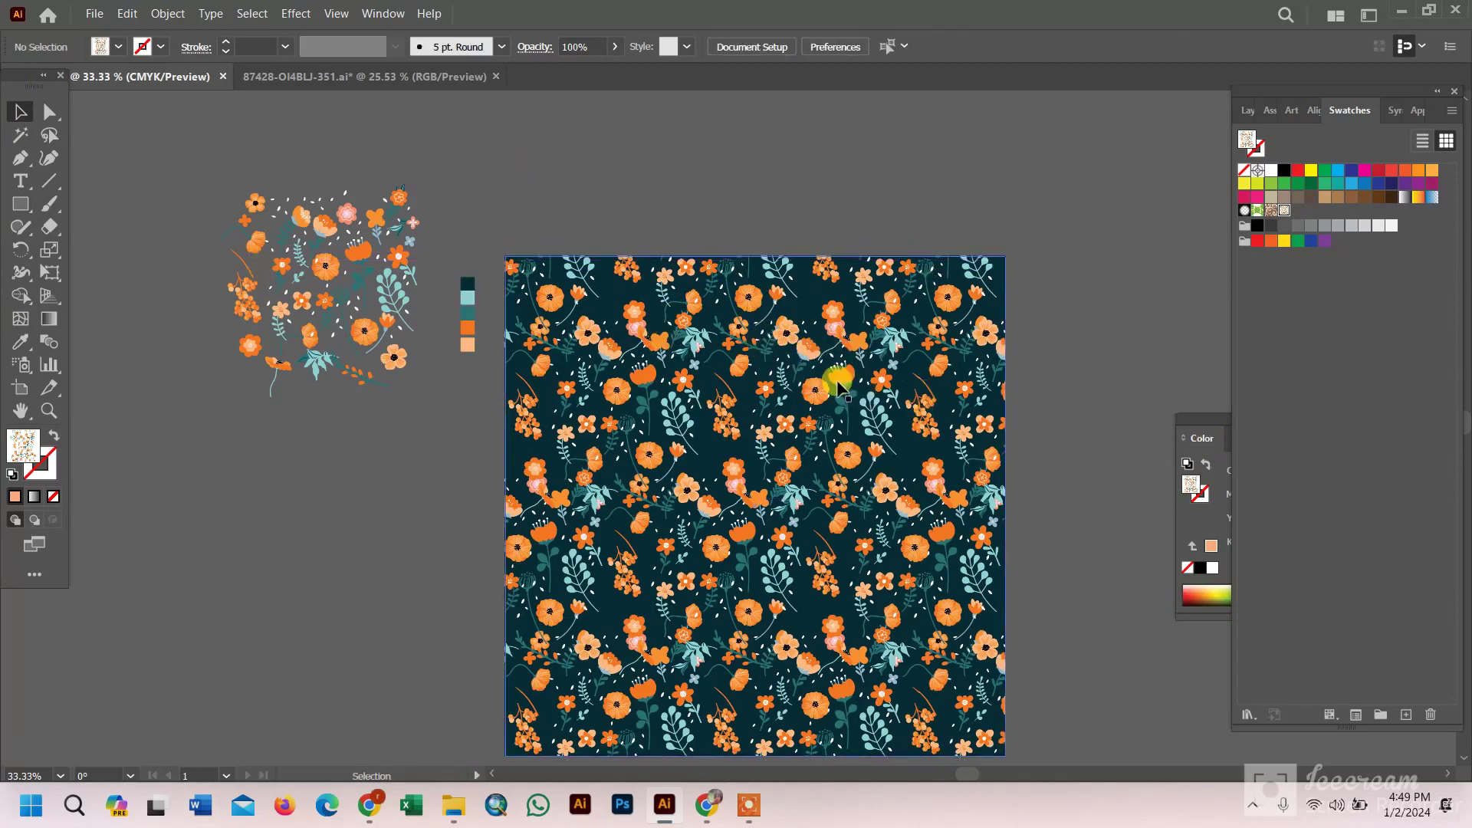
scroll(843, 380, "down", 3)
scroll(789, 487, "up", 5)
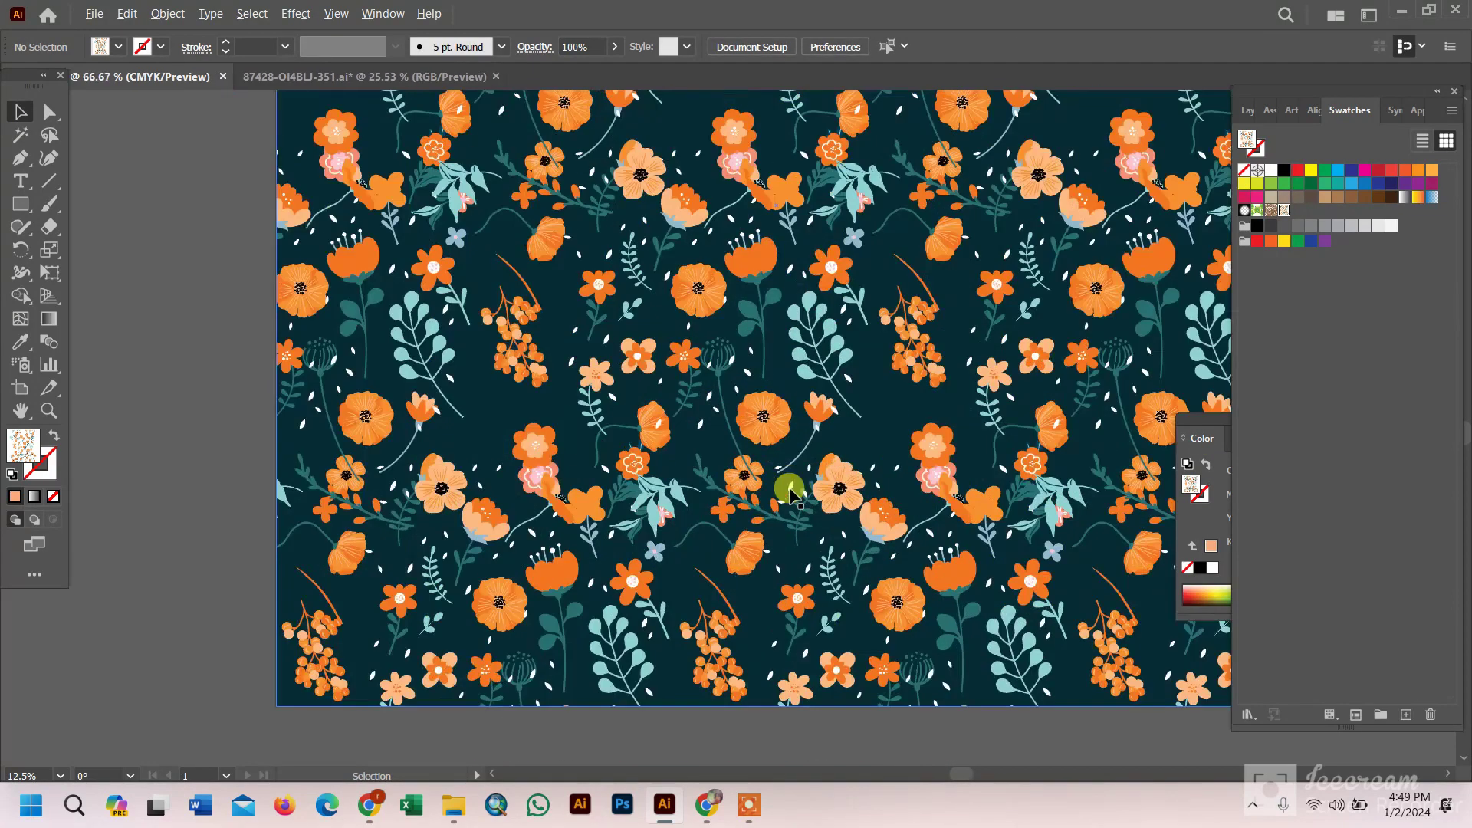
scroll(797, 506, "down", 1)
scroll(797, 506, "left", 2)
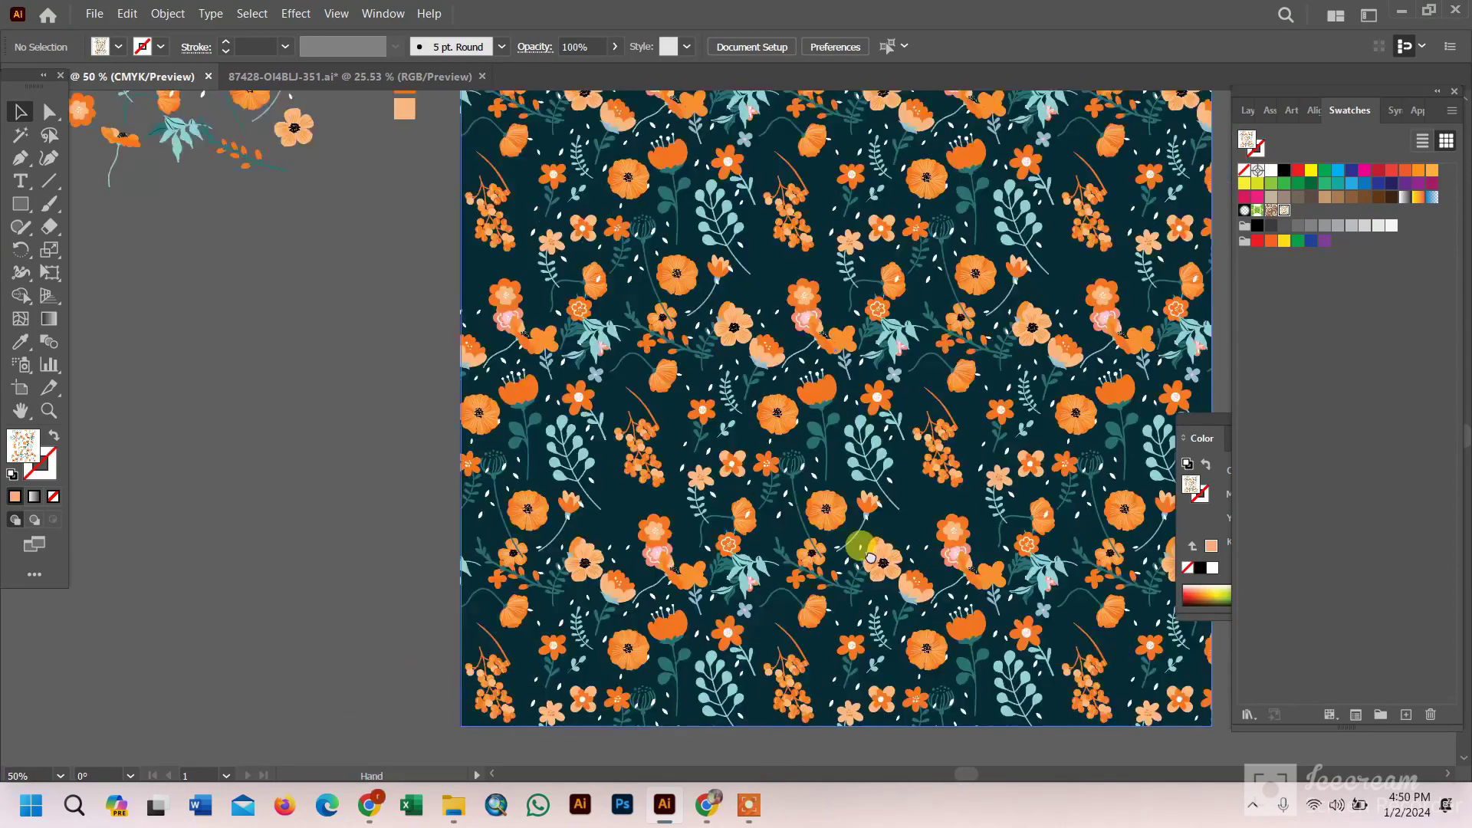
scroll(460, 384, "left", 5)
left_click(20, 204)
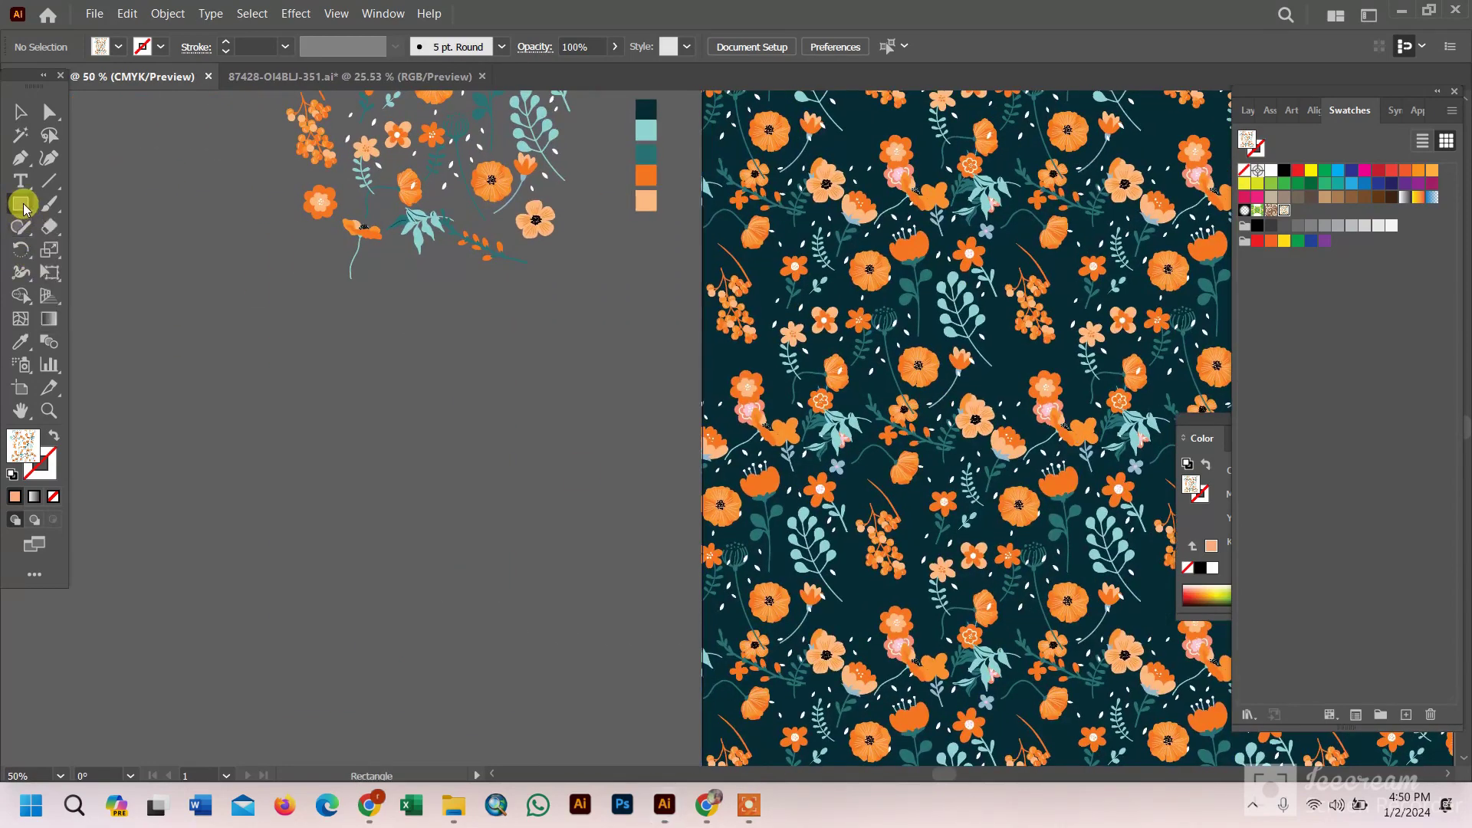
left_click_drag(20, 204, 92, 251)
left_click_drag(214, 342, 437, 564)
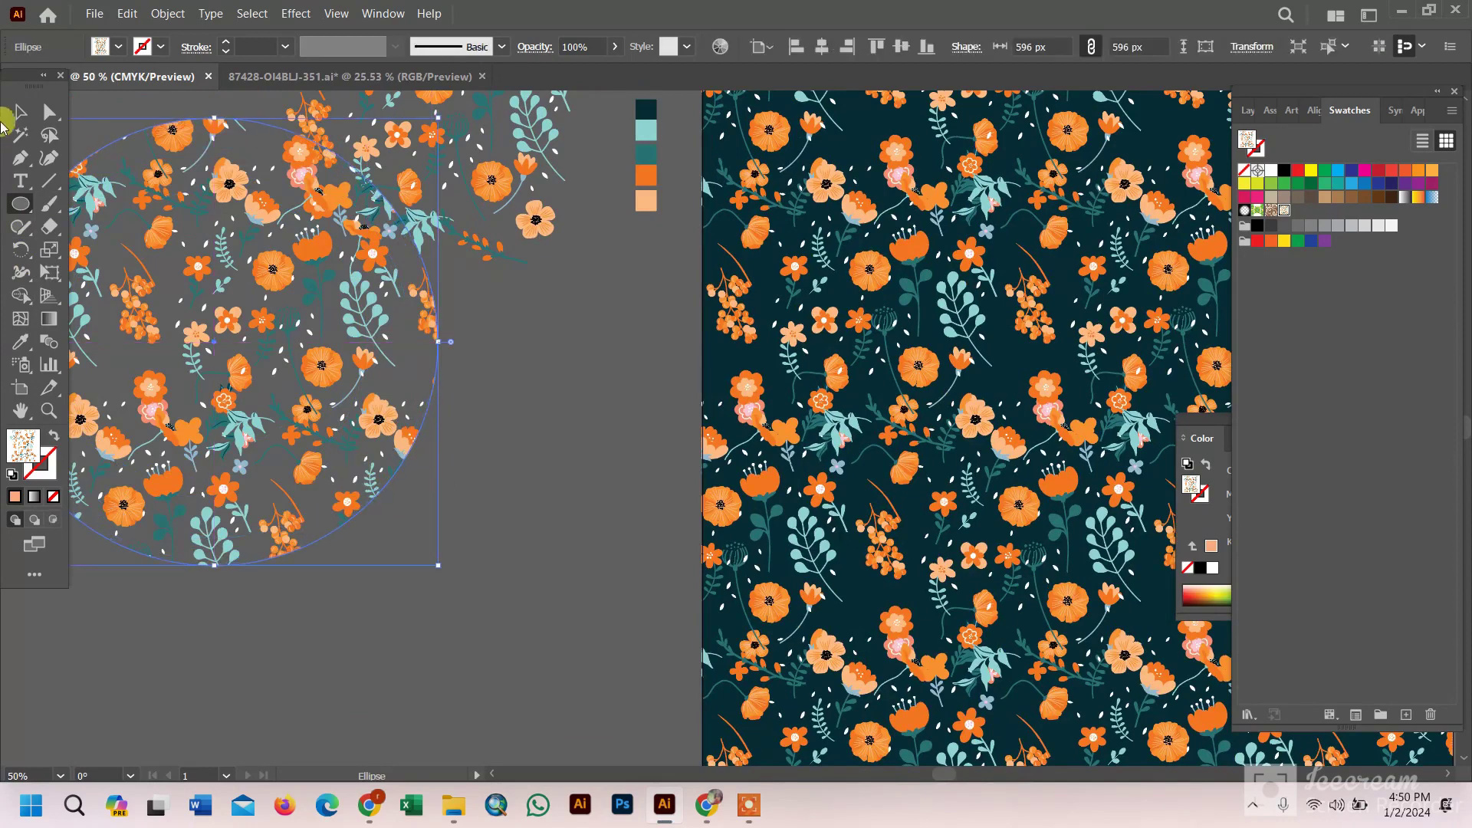
key("v")
mouse_move(276, 295)
left_mouse_down()
mouse_move(884, 376)
mouse_move(431, 443)
left_mouse_up()
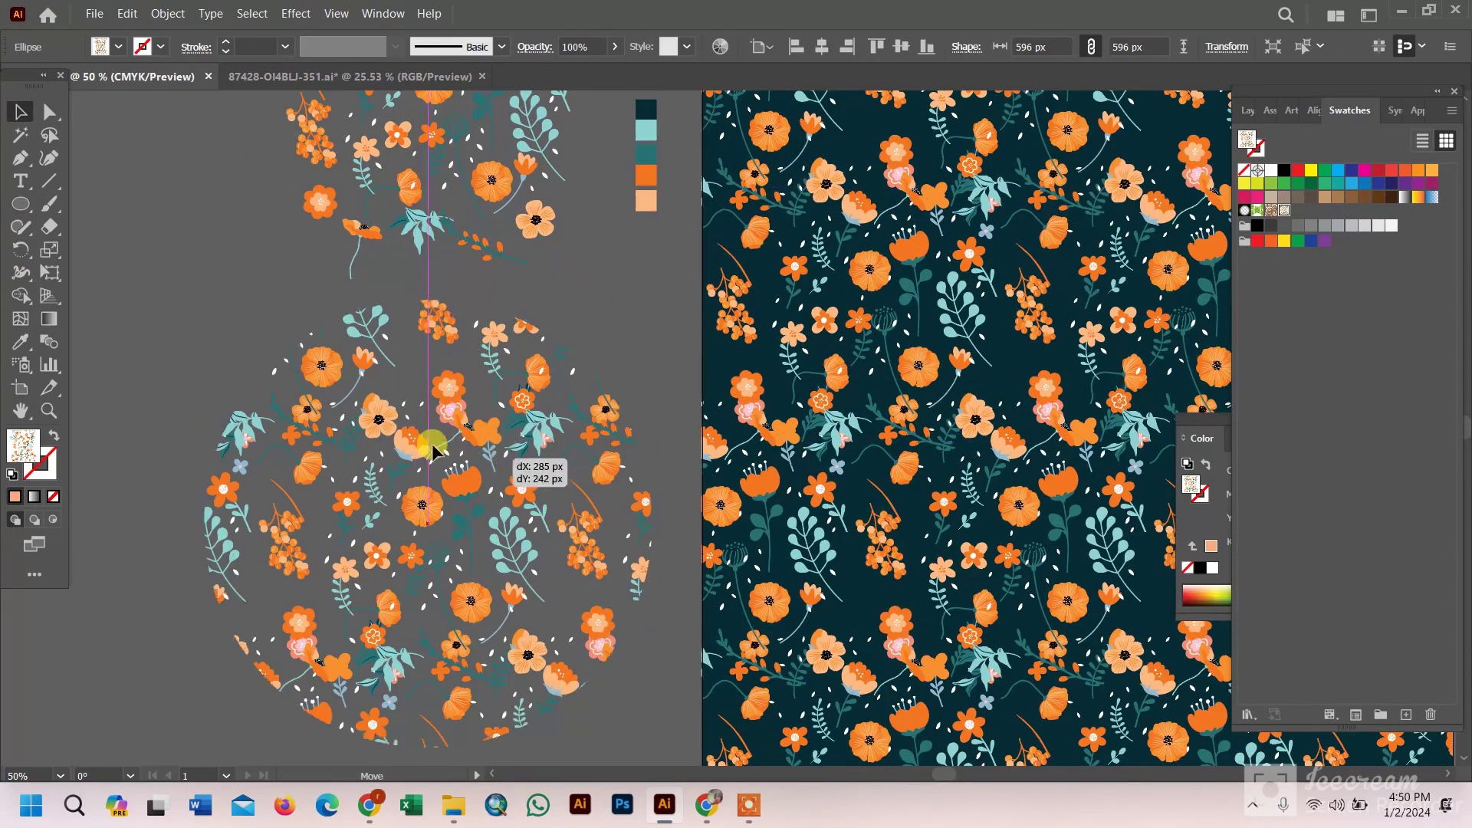
key("Delete")
scroll(664, 453, "up", 2)
left_click(872, 506)
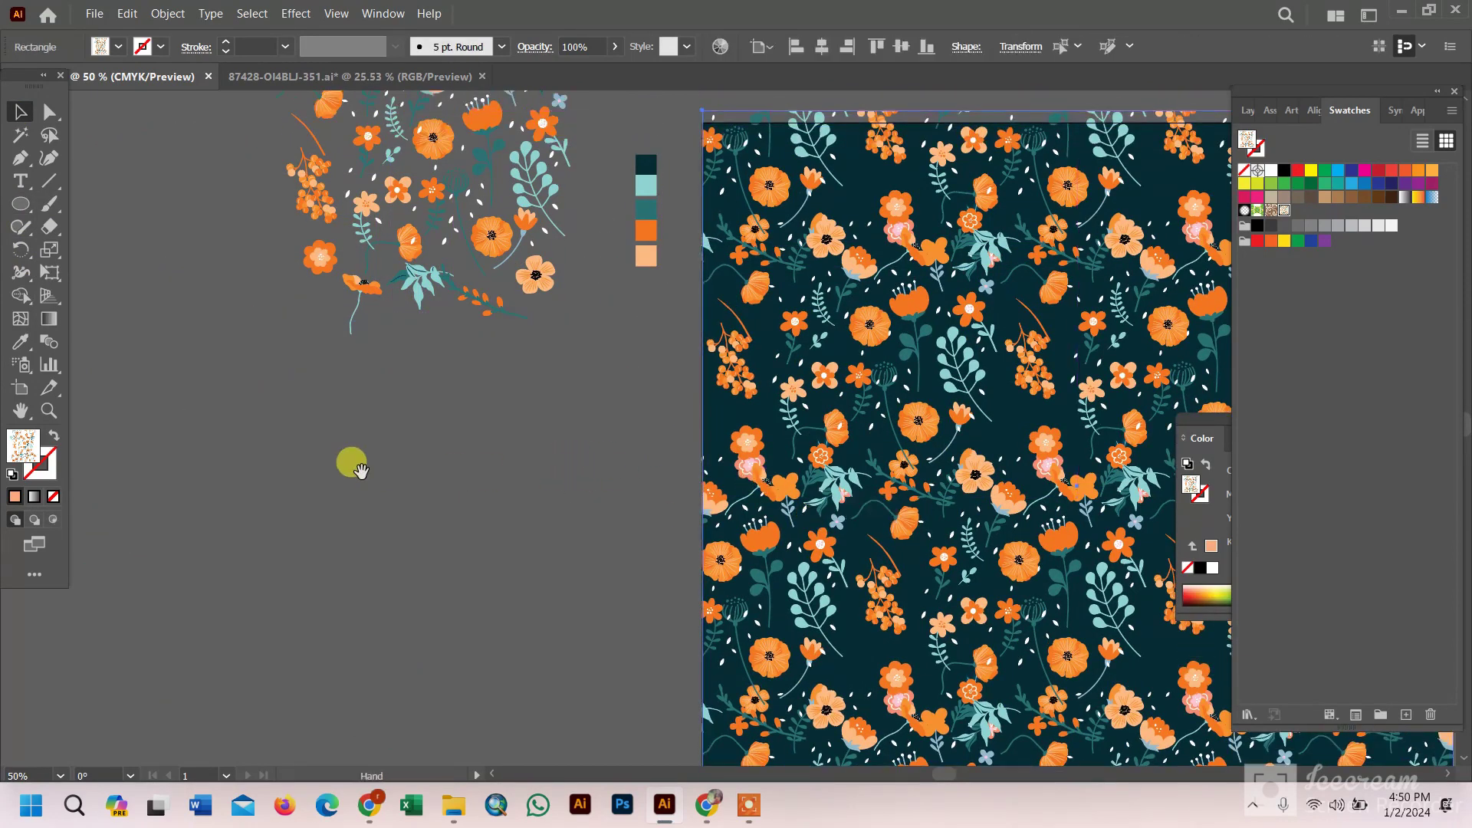
mouse_move(667, 484)
left_mouse_down()
mouse_move(473, 429)
mouse_move(499, 510)
left_mouse_up()
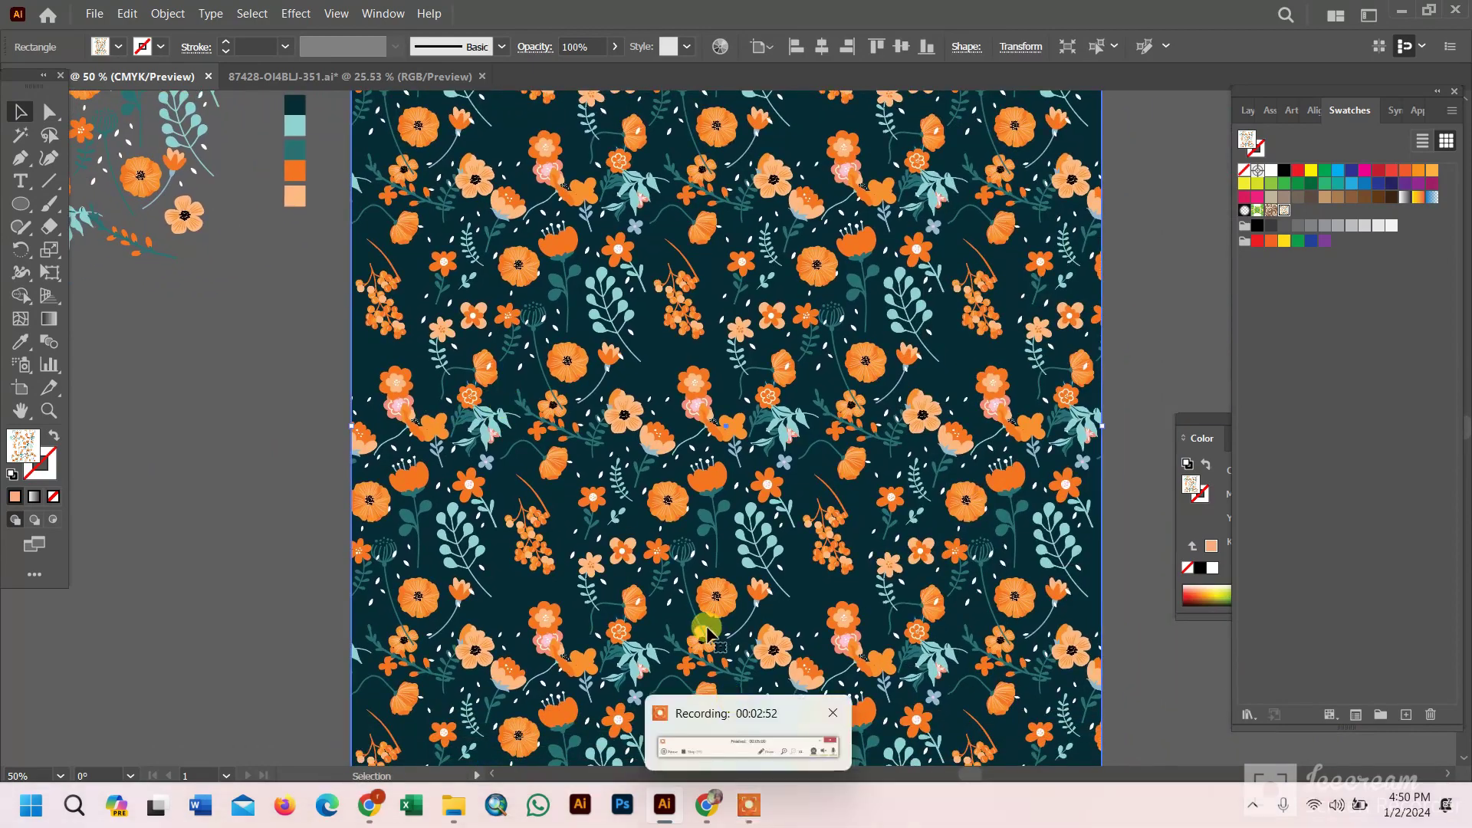